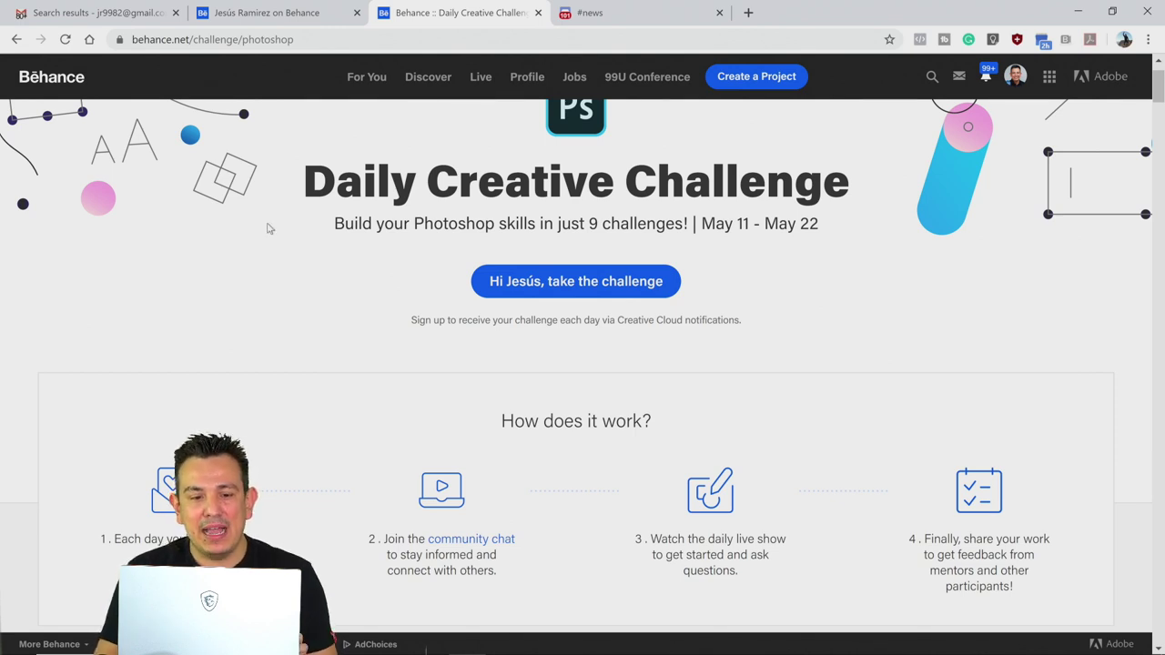
- Scroll past 'How does it work?' to the locked May 12–14 challenge cards
{"action": "scroll", "coordinate": [267, 233], "scroll_direction": "up", "scroll_amount": 1}
{"action": "scroll", "coordinate": [266, 233], "scroll_direction": "down", "scroll_amount": 1}
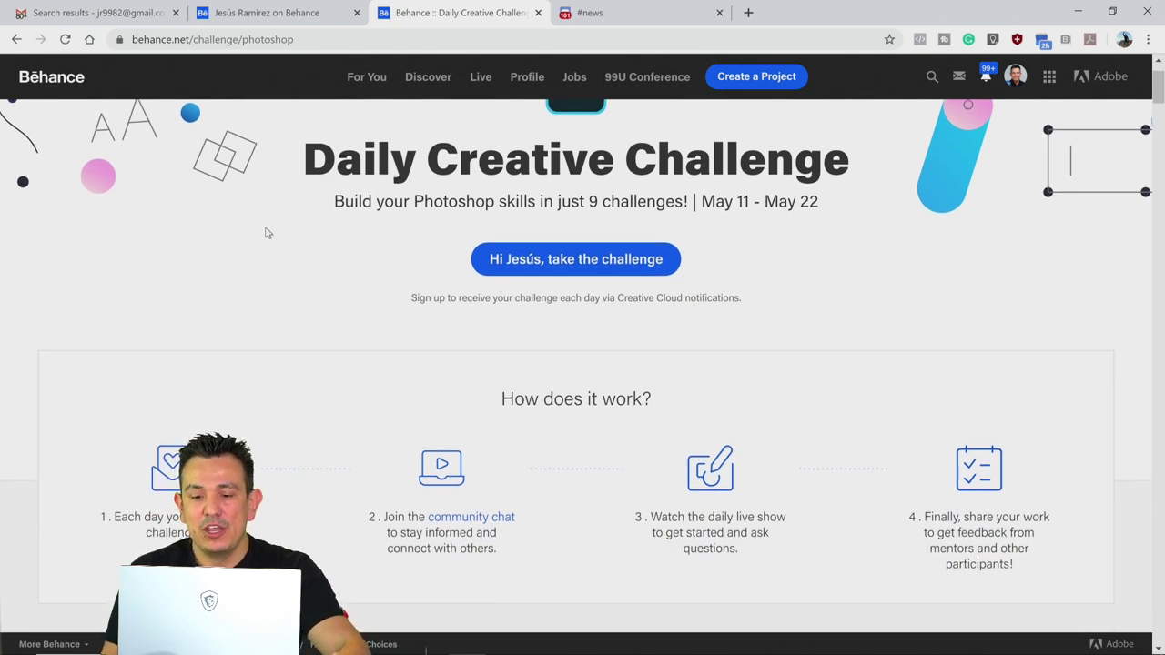
{"action": "scroll", "coordinate": [267, 233], "scroll_direction": "down", "scroll_amount": 1}
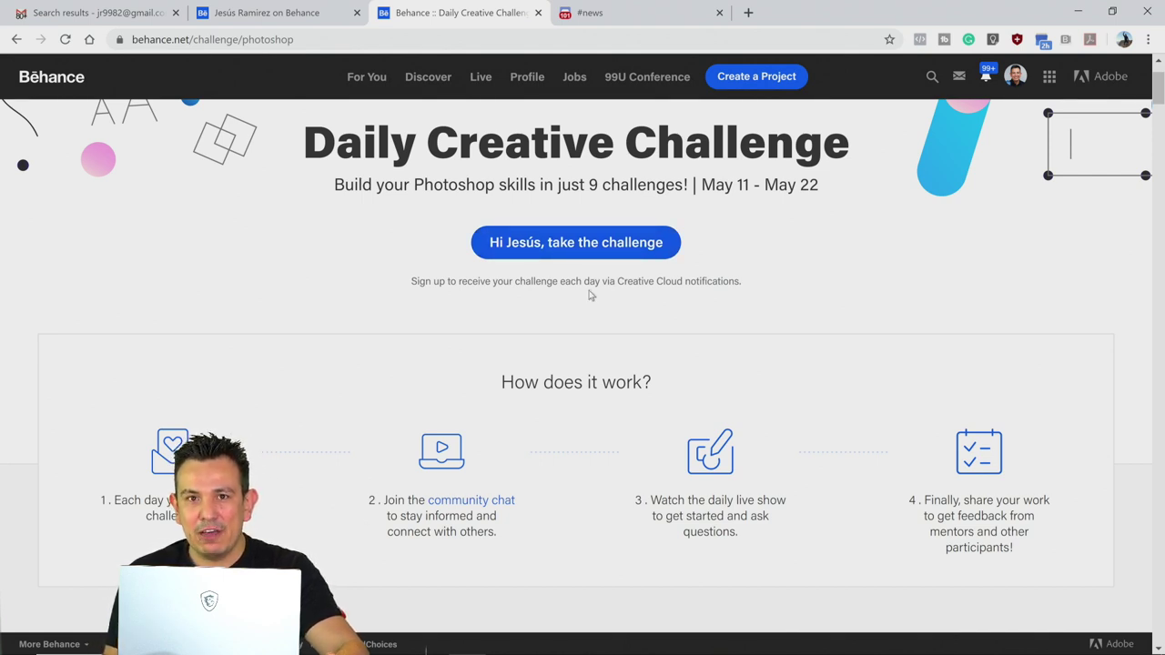
{"action": "scroll", "coordinate": [589, 295], "scroll_direction": "down", "scroll_amount": 2}
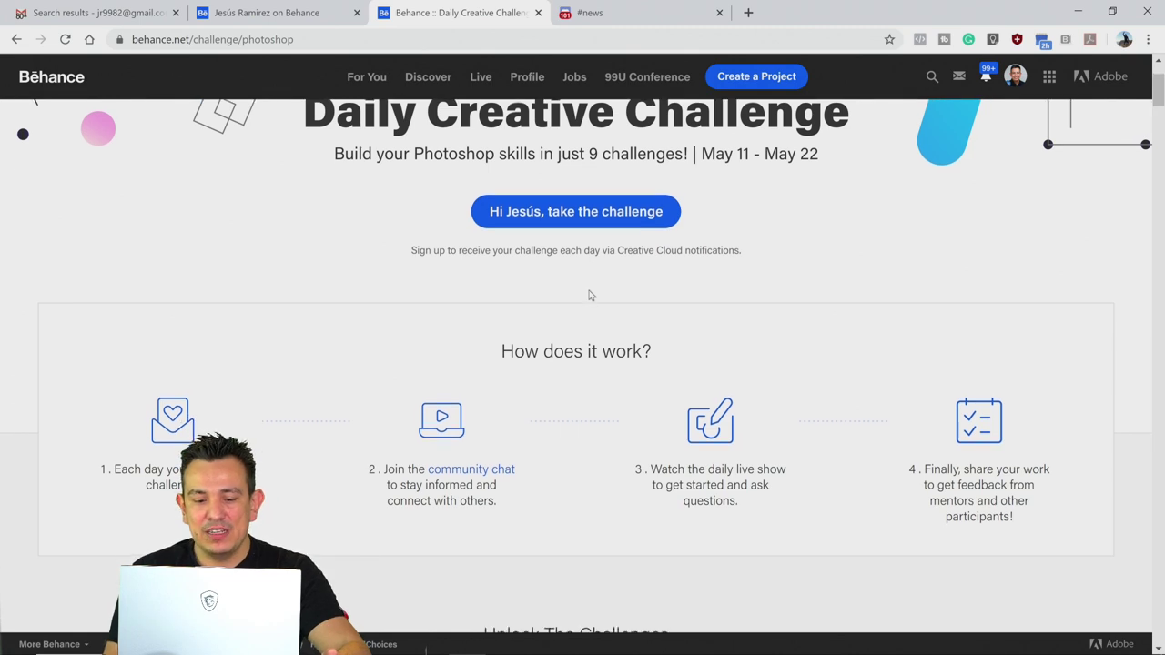
{"action": "scroll", "coordinate": [588, 295], "scroll_direction": "down", "scroll_amount": 4}
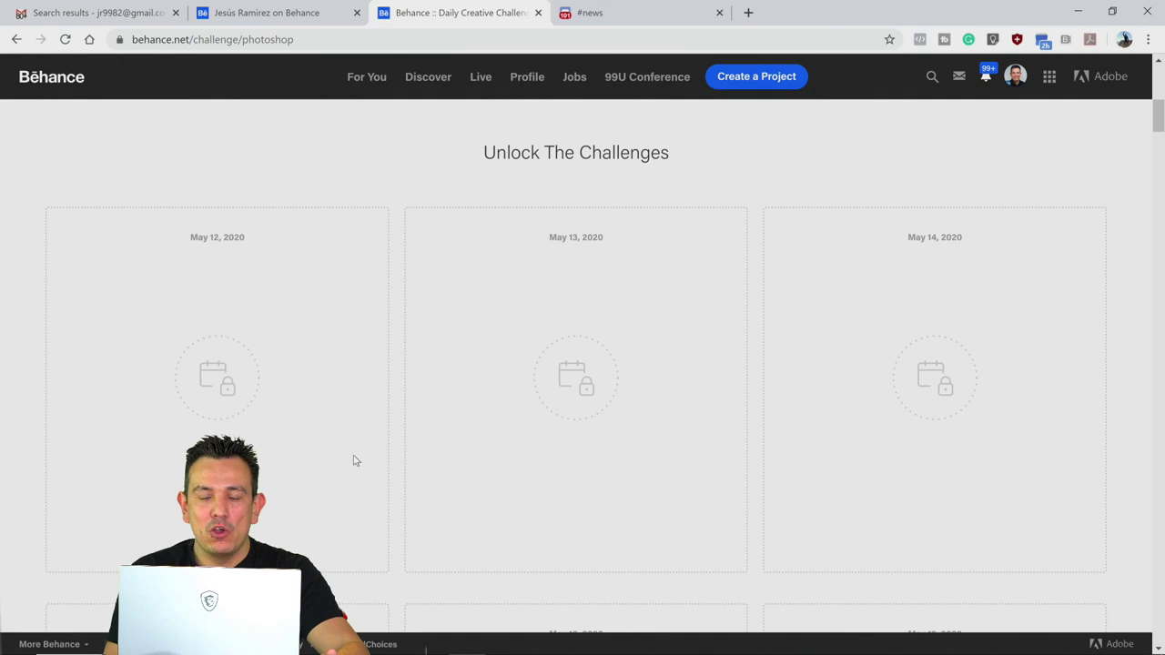
- Open Gilded-Objects from the Desktop in Photoshop, then return to the Behance challenge page
{"action": "left_click", "coordinate": [1077, 12]}
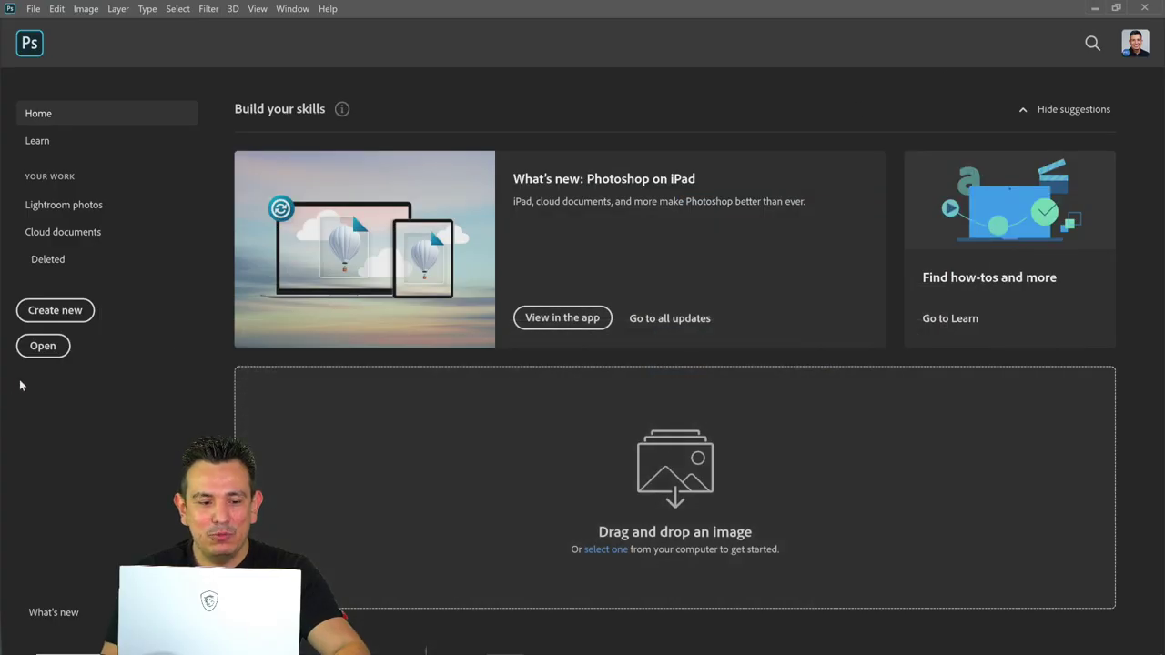
{"action": "left_click", "coordinate": [43, 346]}
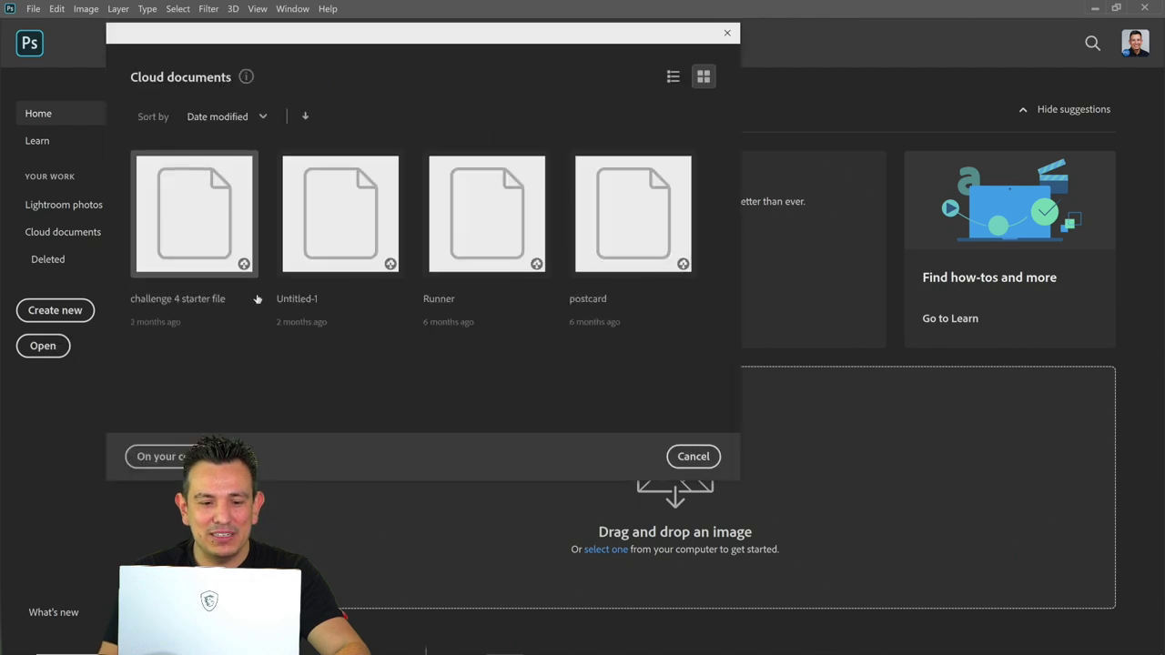
{"action": "left_click", "coordinate": [182, 455]}
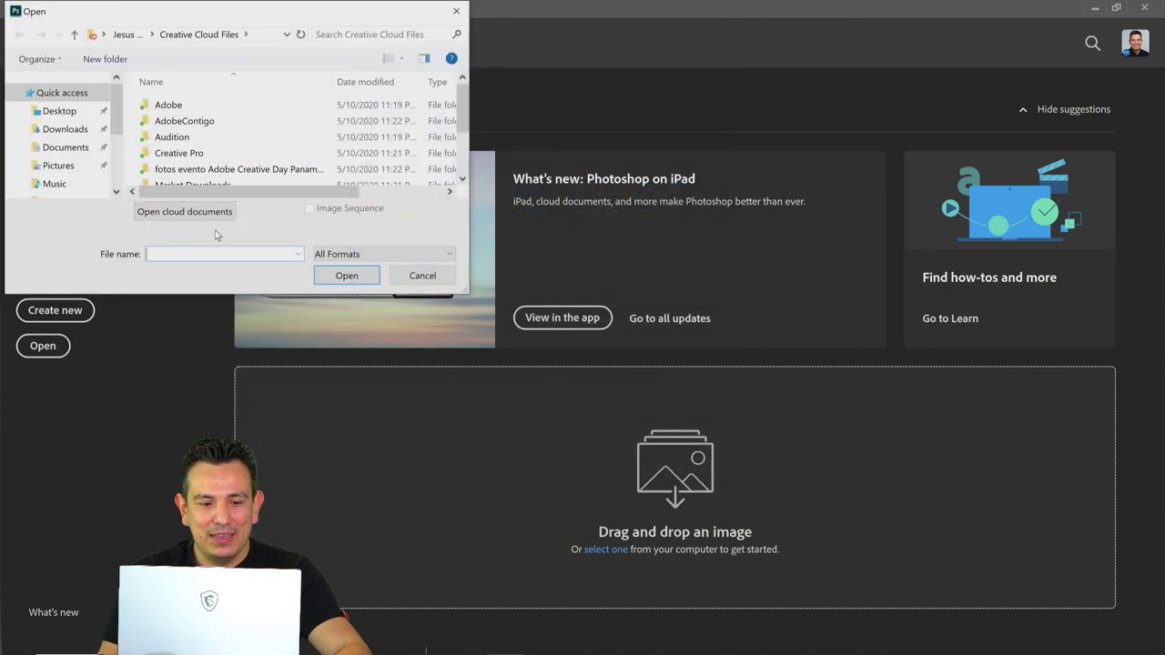
{"action": "left_click", "coordinate": [59, 110]}
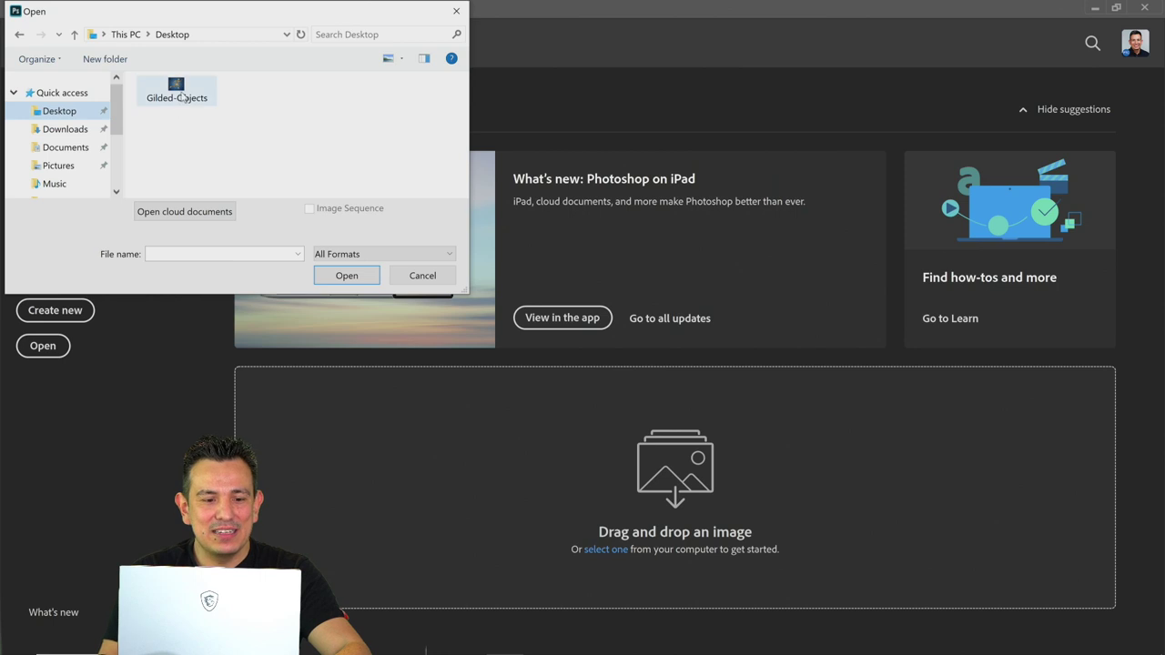
{"action": "double_click", "coordinate": [181, 92]}
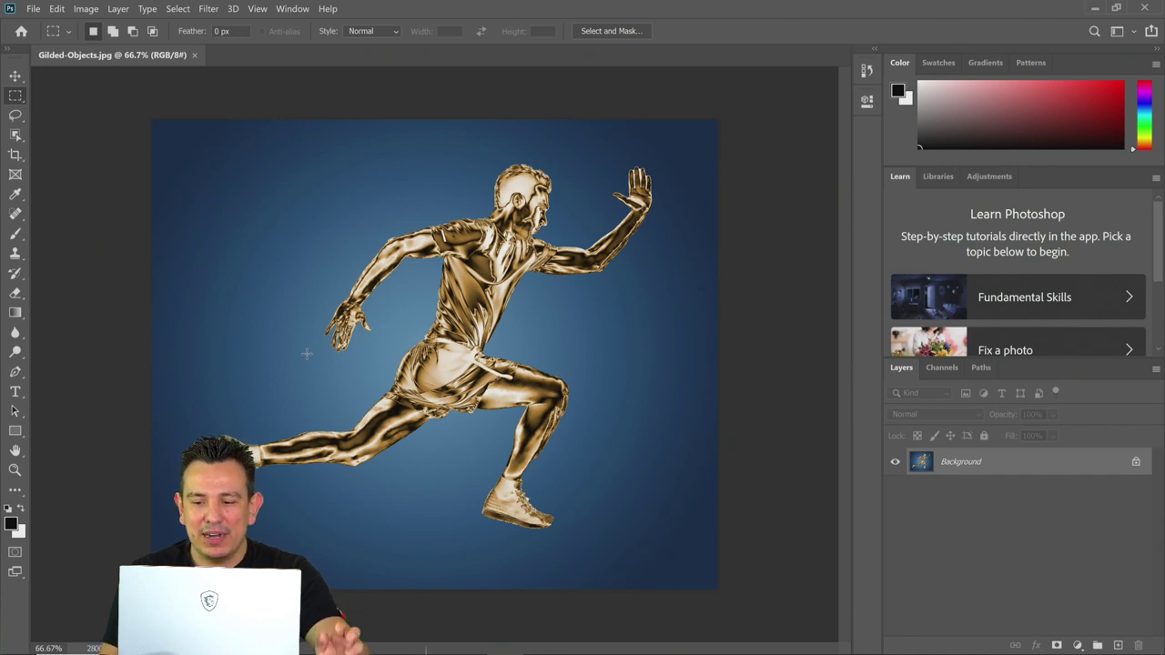
{"action": "mouse_move", "coordinate": [368, 650]}
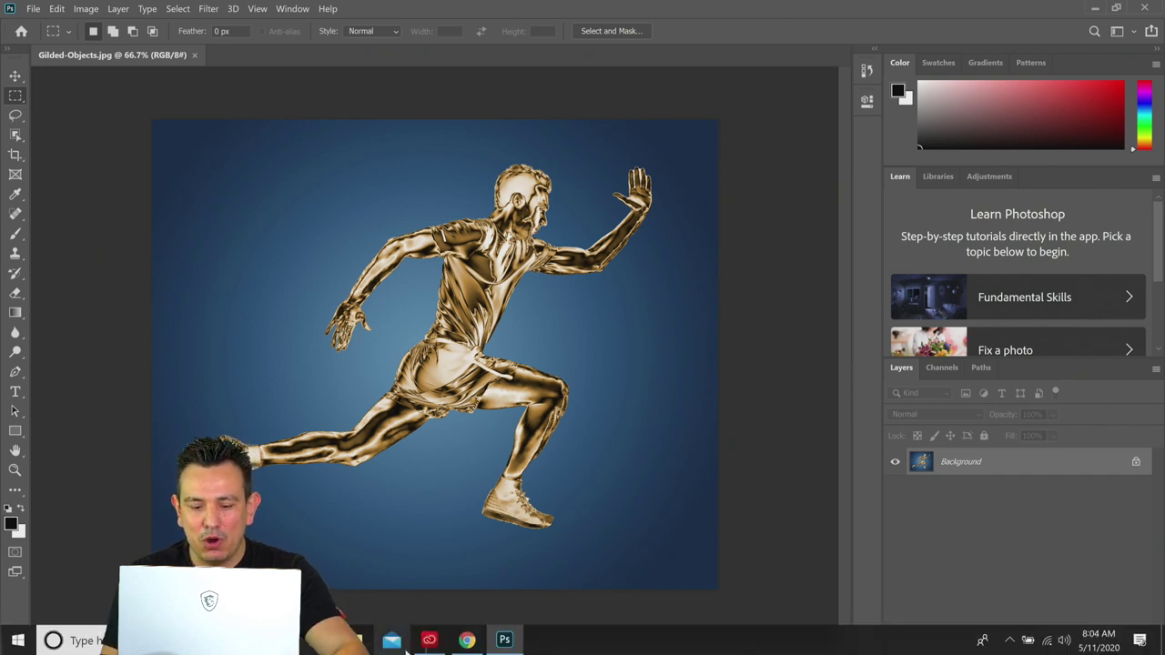
{"action": "left_click", "coordinate": [467, 644]}
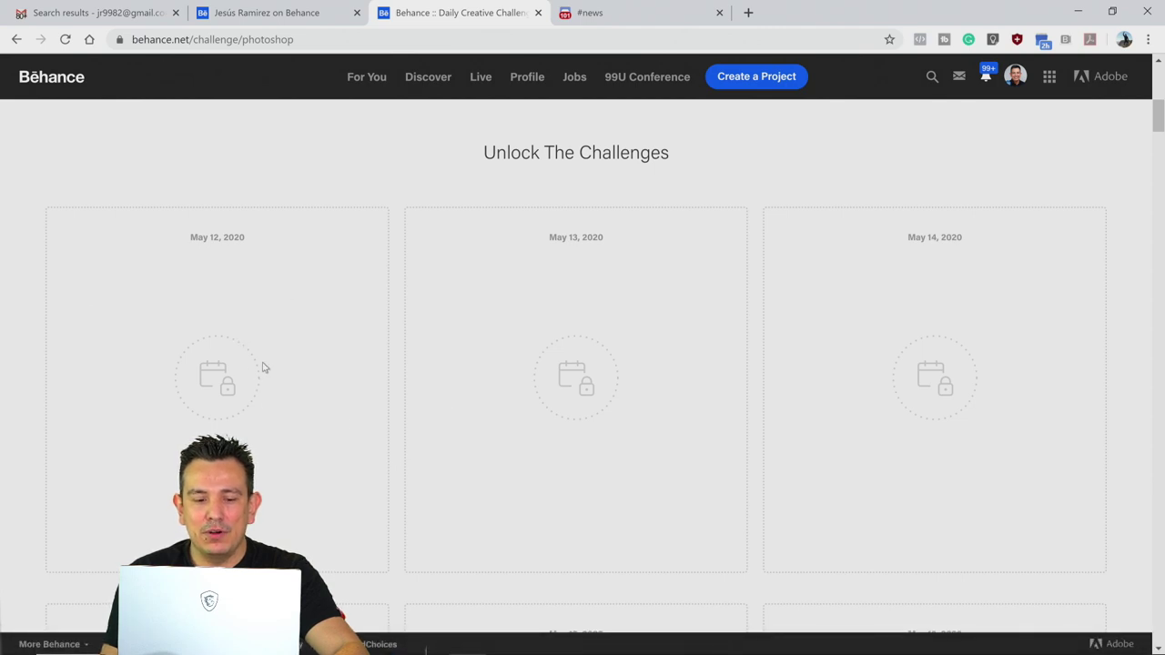
- Scroll down through the locked challenge cards to May 22, then back up to the header
{"action": "scroll", "coordinate": [264, 368], "scroll_direction": "down", "scroll_amount": 4}
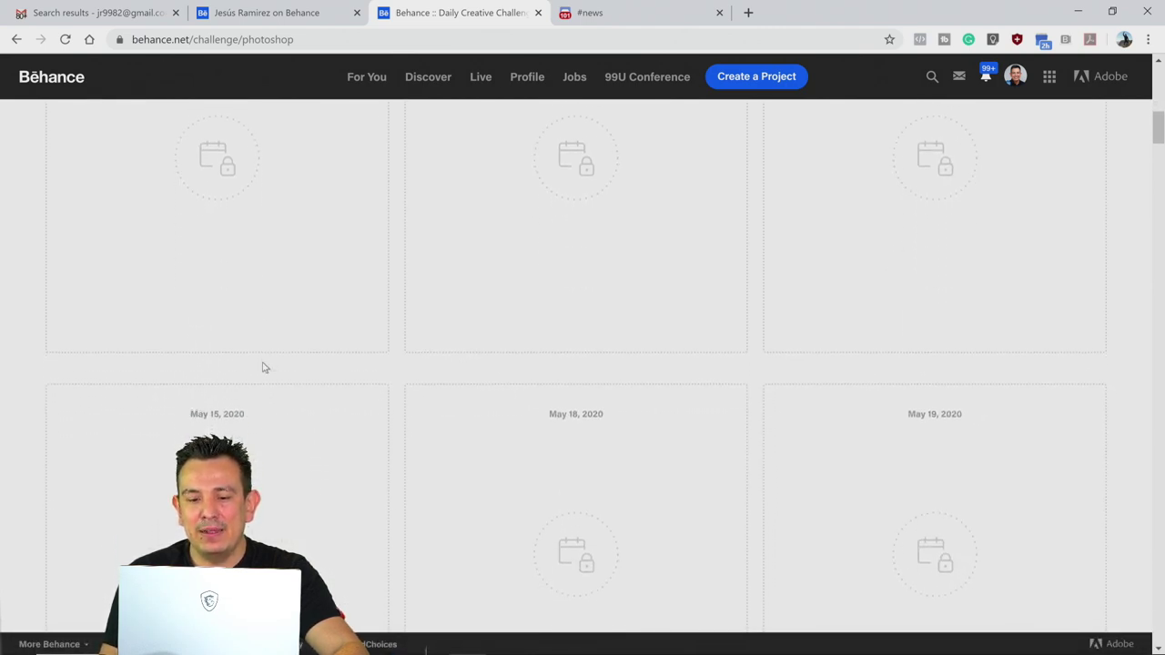
{"action": "scroll", "coordinate": [264, 368], "scroll_direction": "down", "scroll_amount": 5}
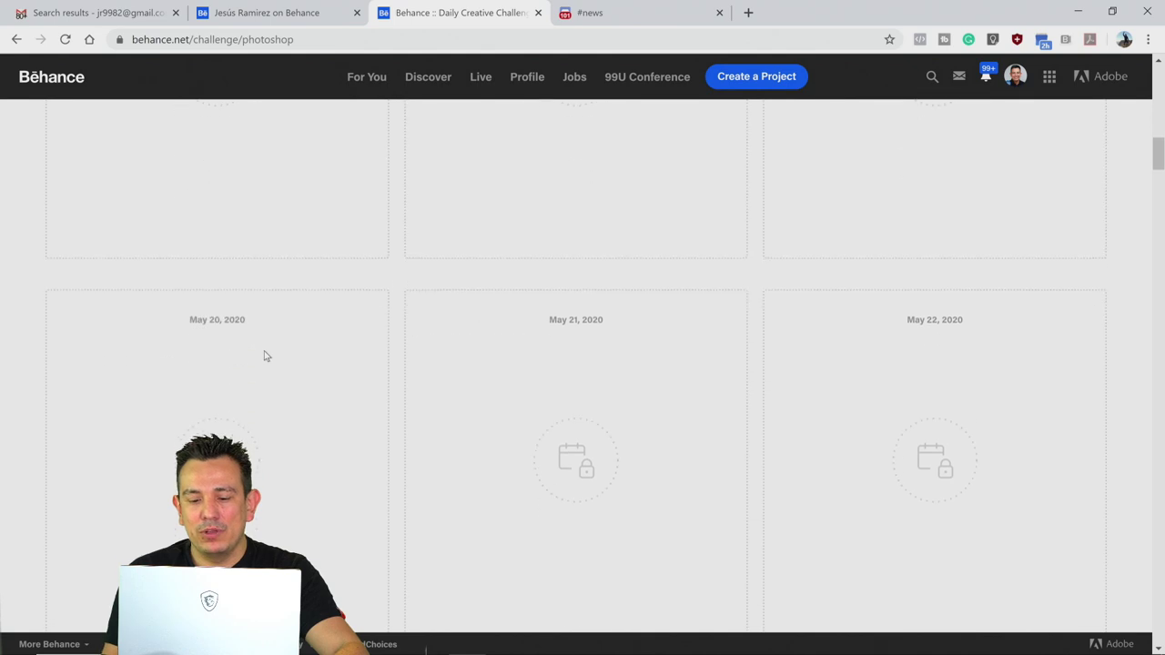
{"action": "scroll", "coordinate": [265, 355], "scroll_direction": "down", "scroll_amount": 1}
{"action": "scroll", "coordinate": [265, 355], "scroll_direction": "up", "scroll_amount": 1}
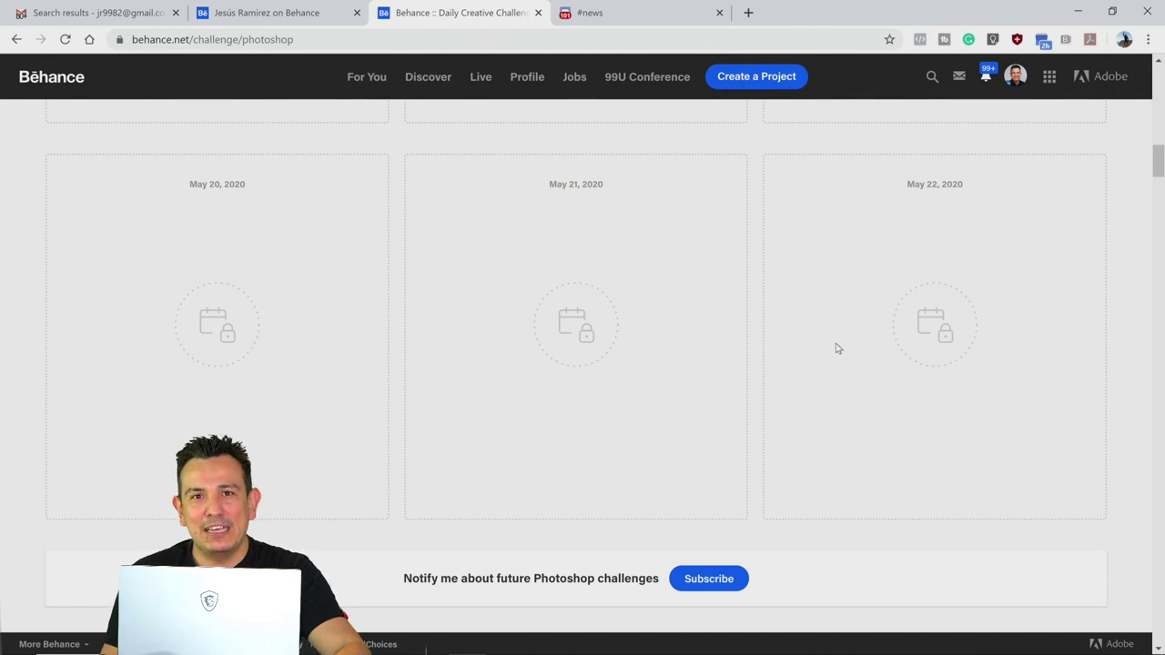
{"action": "scroll", "coordinate": [837, 349], "scroll_direction": "down", "scroll_amount": 1}
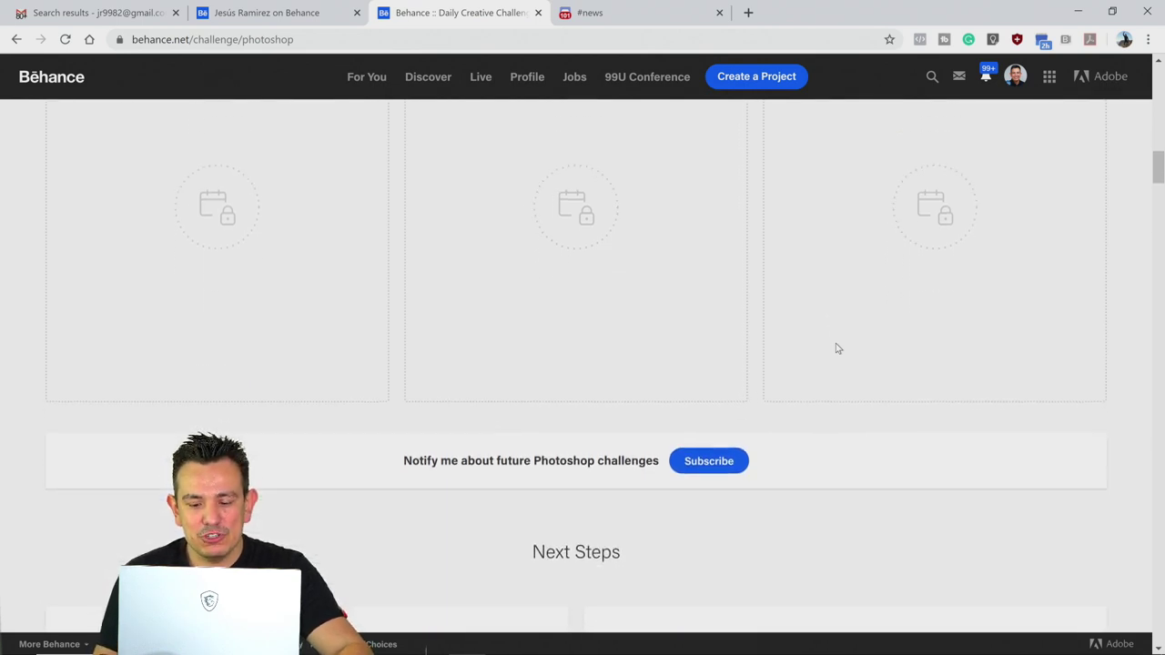
{"action": "scroll", "coordinate": [836, 350], "scroll_direction": "up", "scroll_amount": 10}
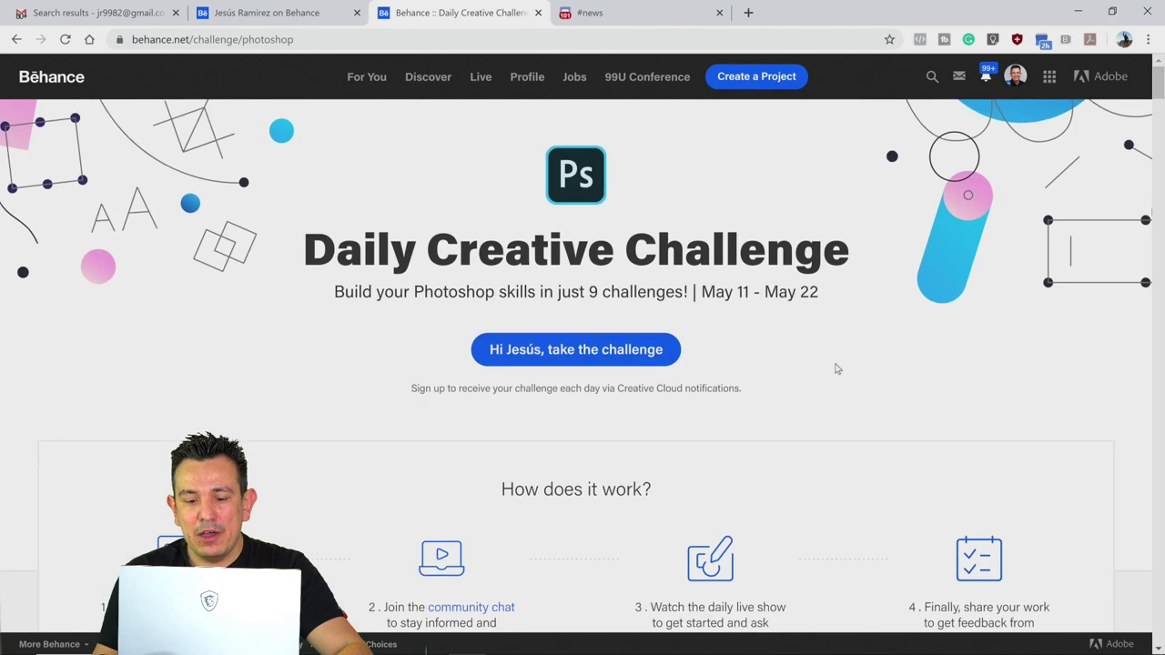
{"action": "scroll", "coordinate": [837, 369], "scroll_direction": "down", "scroll_amount": 1}
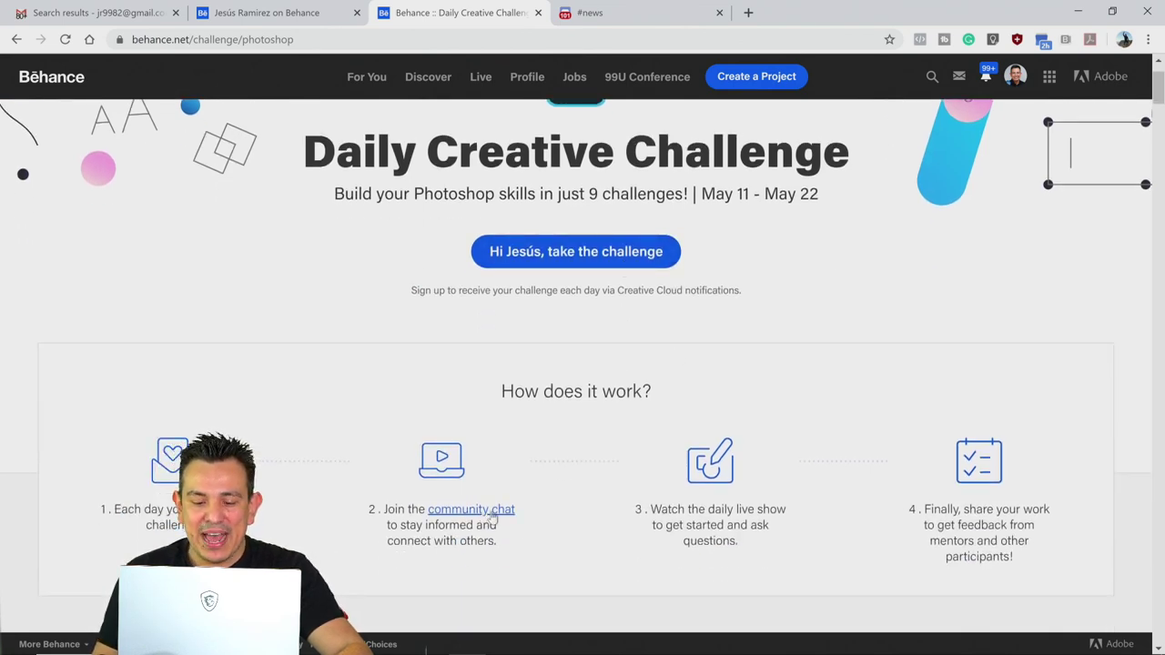
- Open the #current-challenge channel in the Adobe Photoshop Discord server
{"action": "left_click", "coordinate": [634, 25]}
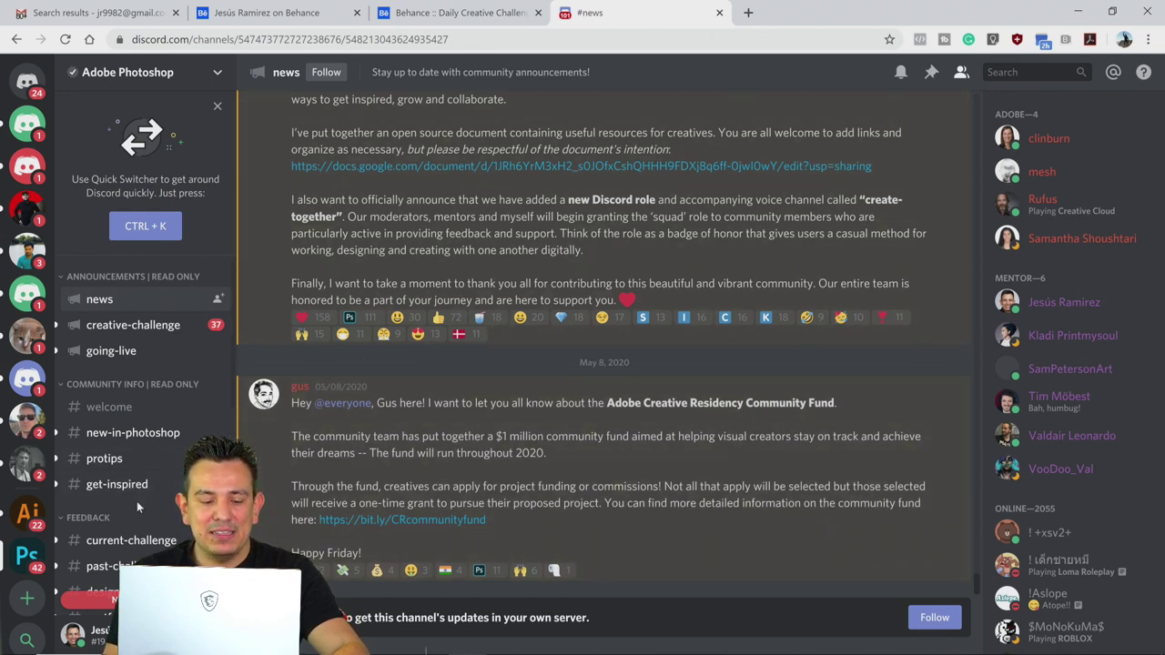
{"action": "scroll", "coordinate": [136, 500], "scroll_direction": "down", "scroll_amount": 2}
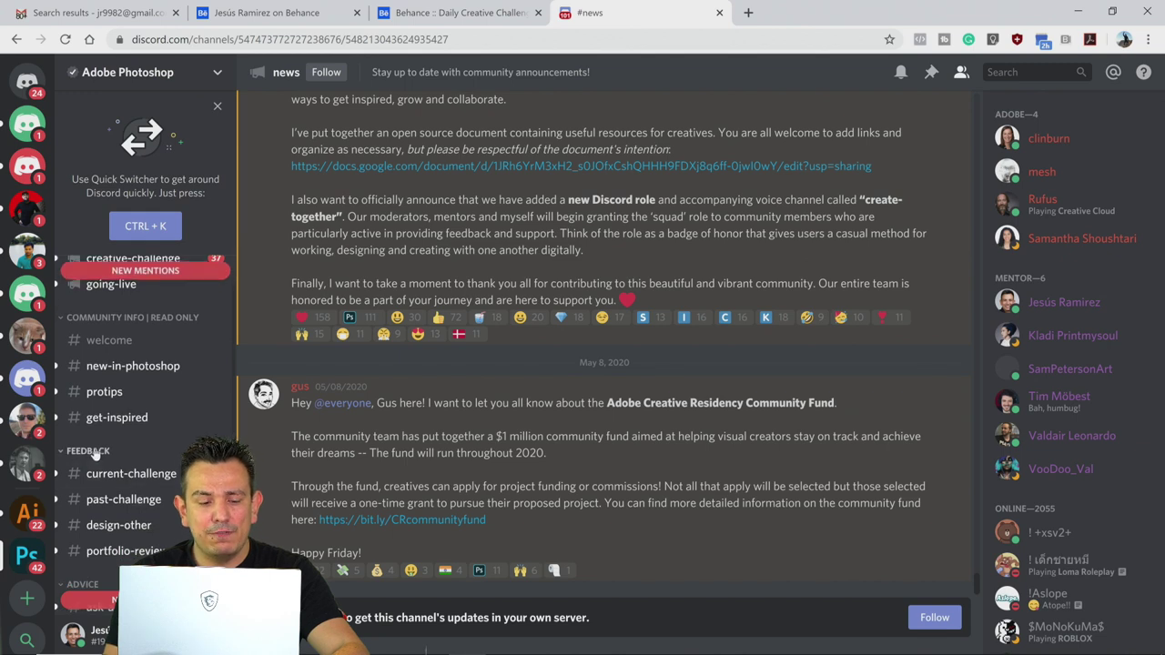
{"action": "left_click", "coordinate": [153, 477]}
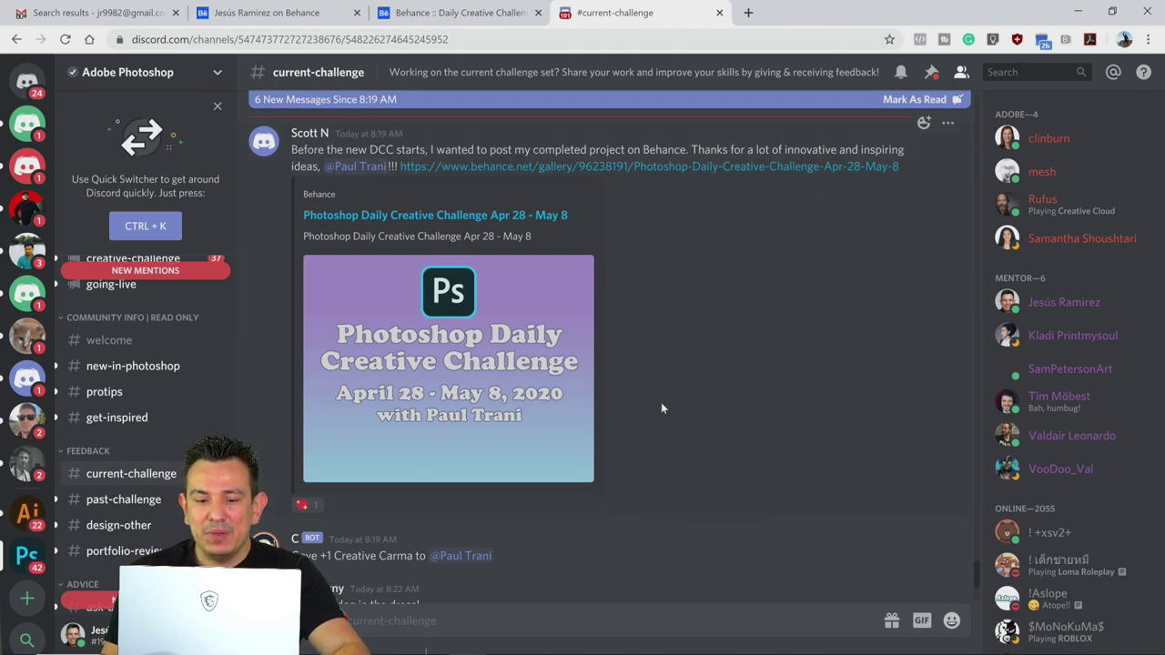
- Browse the shared challenge entries and feedback, then return to the Behance tab
{"action": "scroll", "coordinate": [661, 406], "scroll_direction": "down", "scroll_amount": 3}
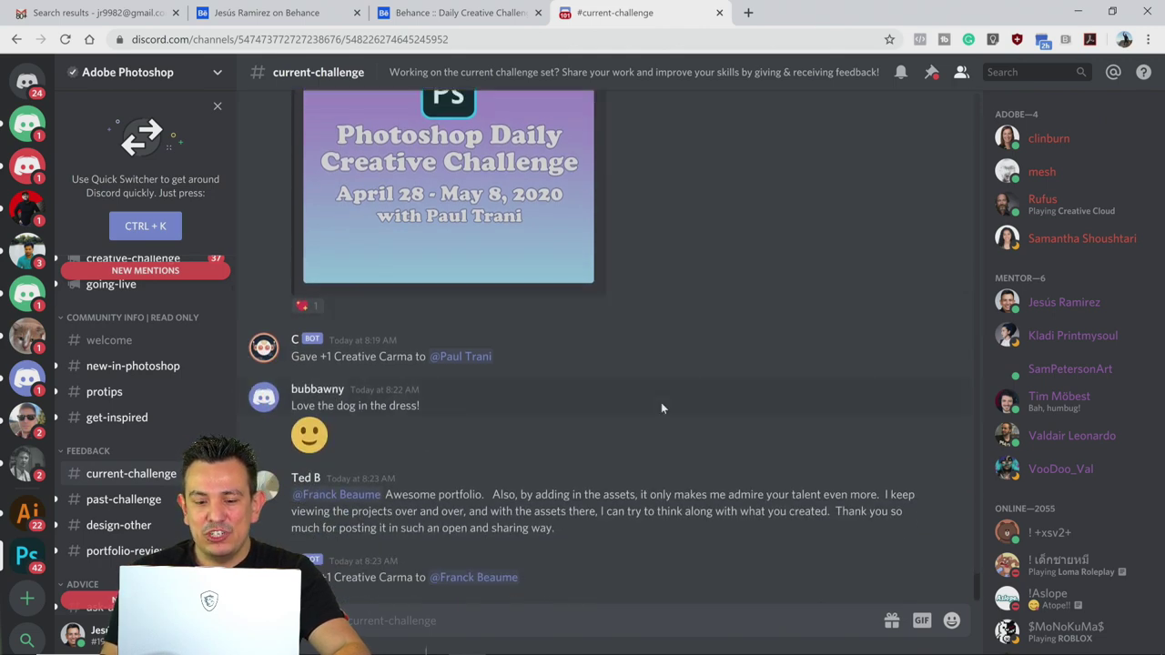
{"action": "scroll", "coordinate": [662, 408], "scroll_direction": "up", "scroll_amount": 10}
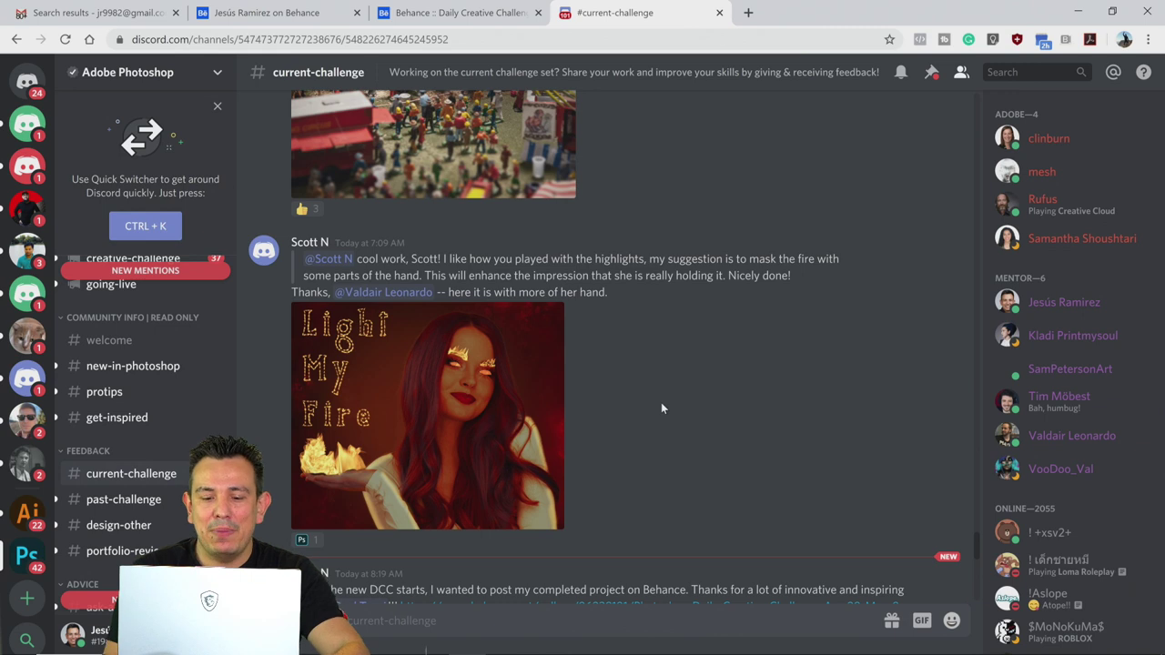
{"action": "scroll", "coordinate": [661, 408], "scroll_direction": "up", "scroll_amount": 3}
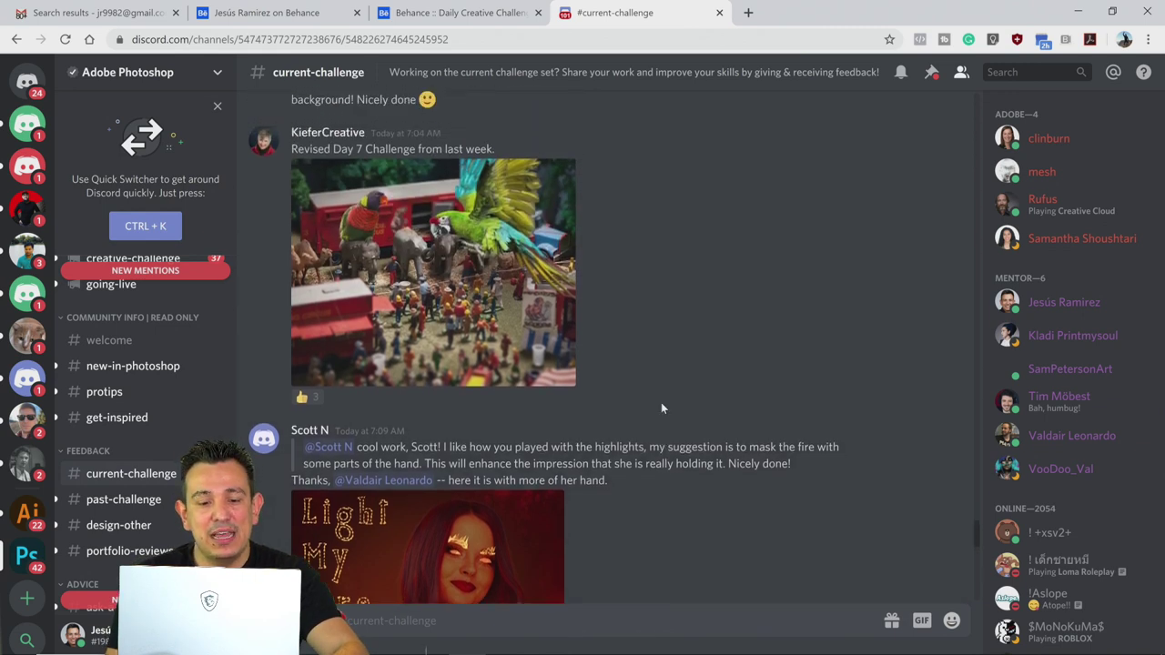
{"action": "scroll", "coordinate": [662, 408], "scroll_direction": "up", "scroll_amount": 3}
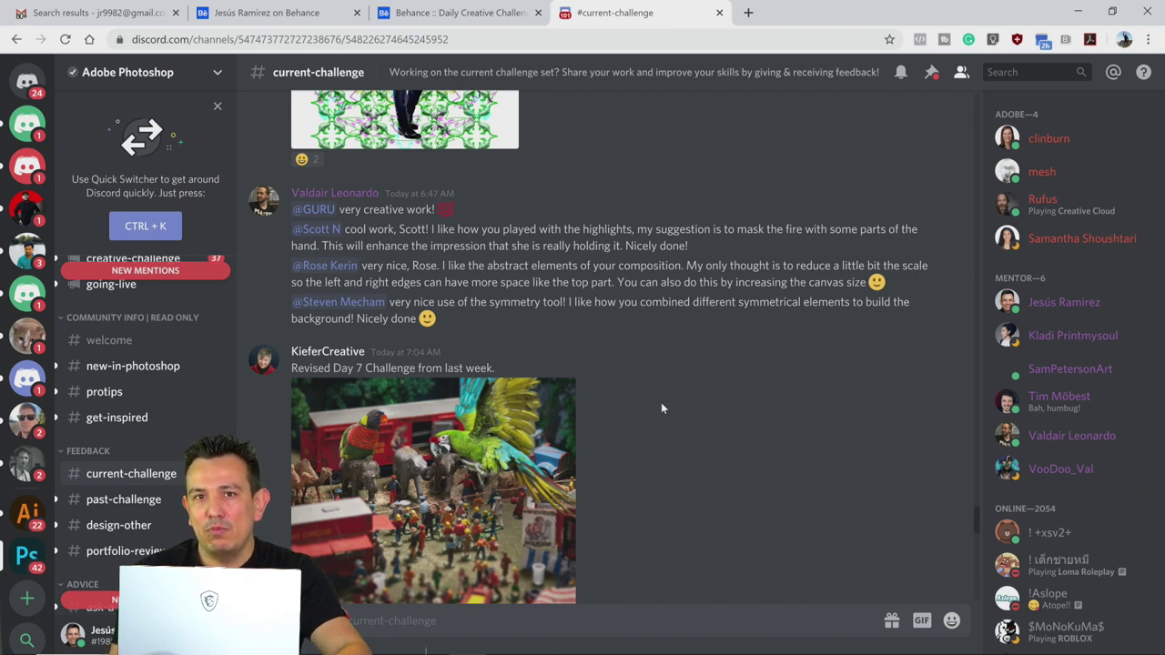
{"action": "scroll", "coordinate": [661, 408], "scroll_direction": "up", "scroll_amount": 4}
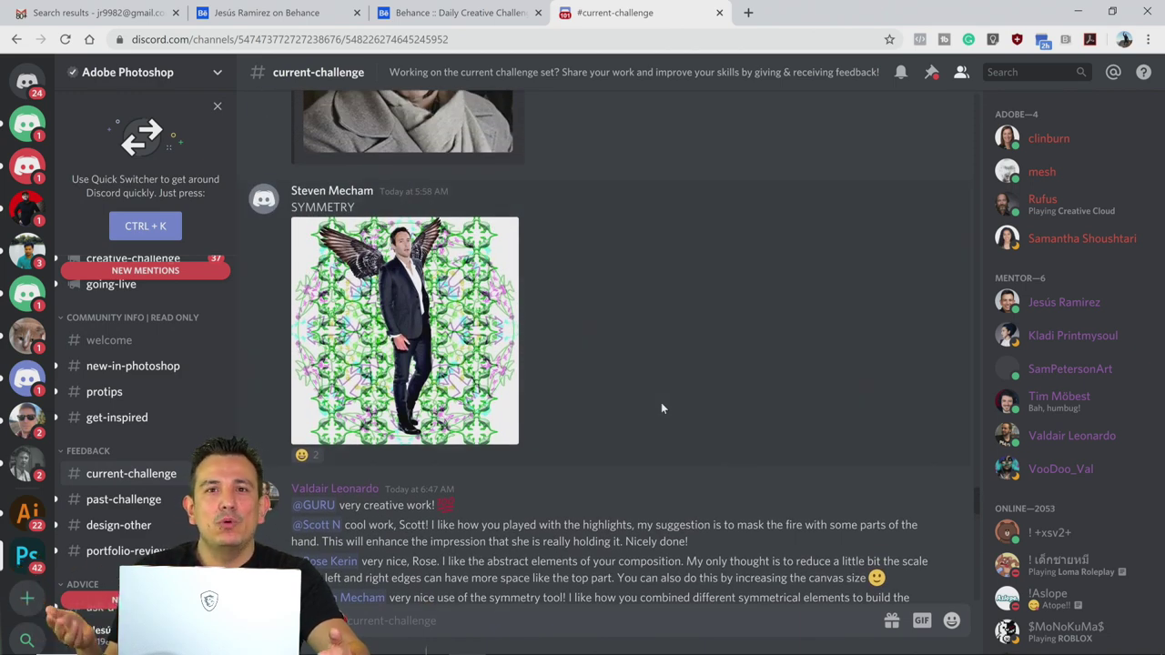
{"action": "scroll", "coordinate": [662, 409], "scroll_direction": "up", "scroll_amount": 10}
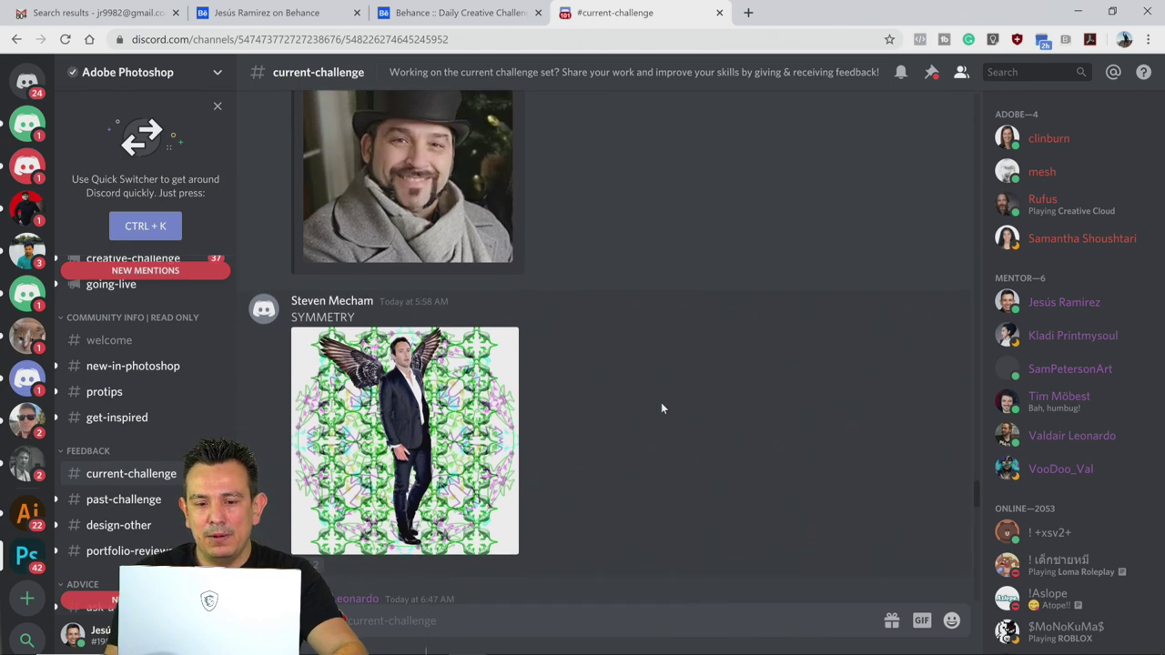
{"action": "scroll", "coordinate": [662, 408], "scroll_direction": "down", "scroll_amount": 3}
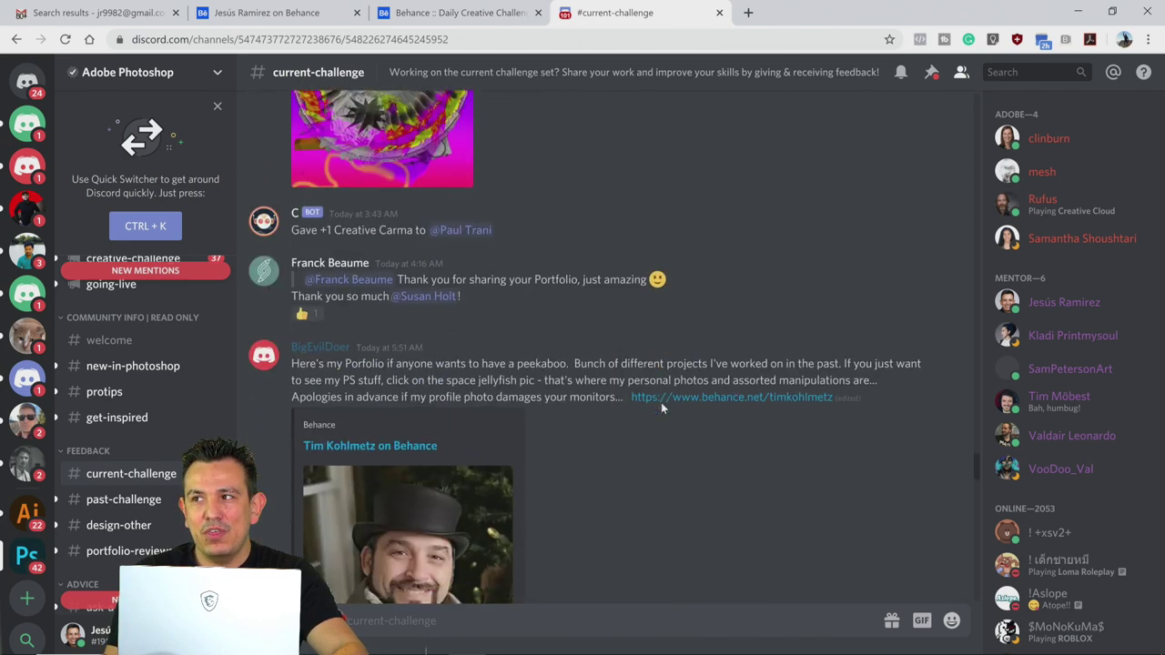
{"action": "scroll", "coordinate": [662, 409], "scroll_direction": "up", "scroll_amount": 4}
{"action": "scroll", "coordinate": [662, 409], "scroll_direction": "up", "scroll_amount": 10}
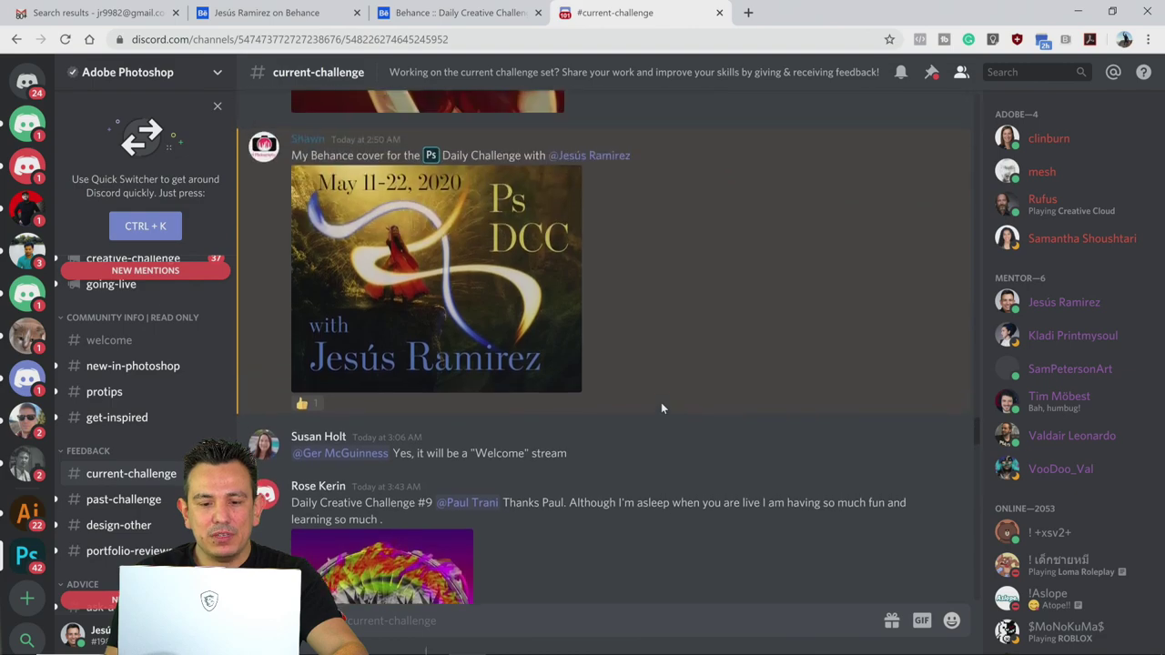
{"action": "scroll", "coordinate": [661, 409], "scroll_direction": "up", "scroll_amount": 5}
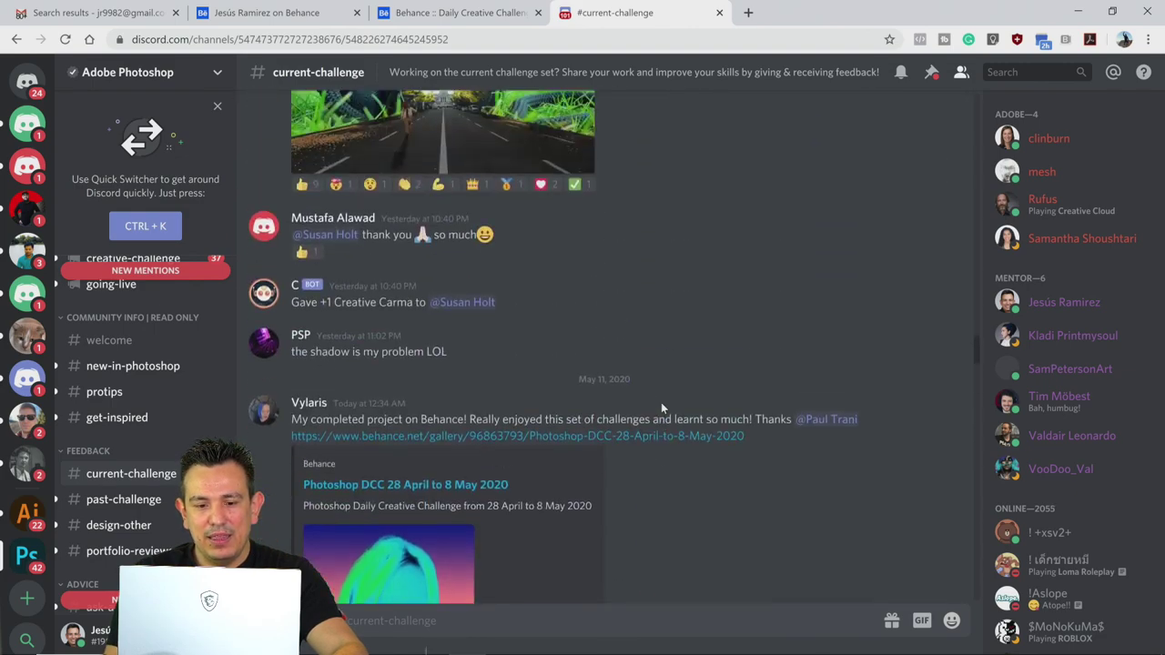
{"action": "scroll", "coordinate": [661, 409], "scroll_direction": "down", "scroll_amount": 10}
{"action": "scroll", "coordinate": [662, 408], "scroll_direction": "down", "scroll_amount": 10}
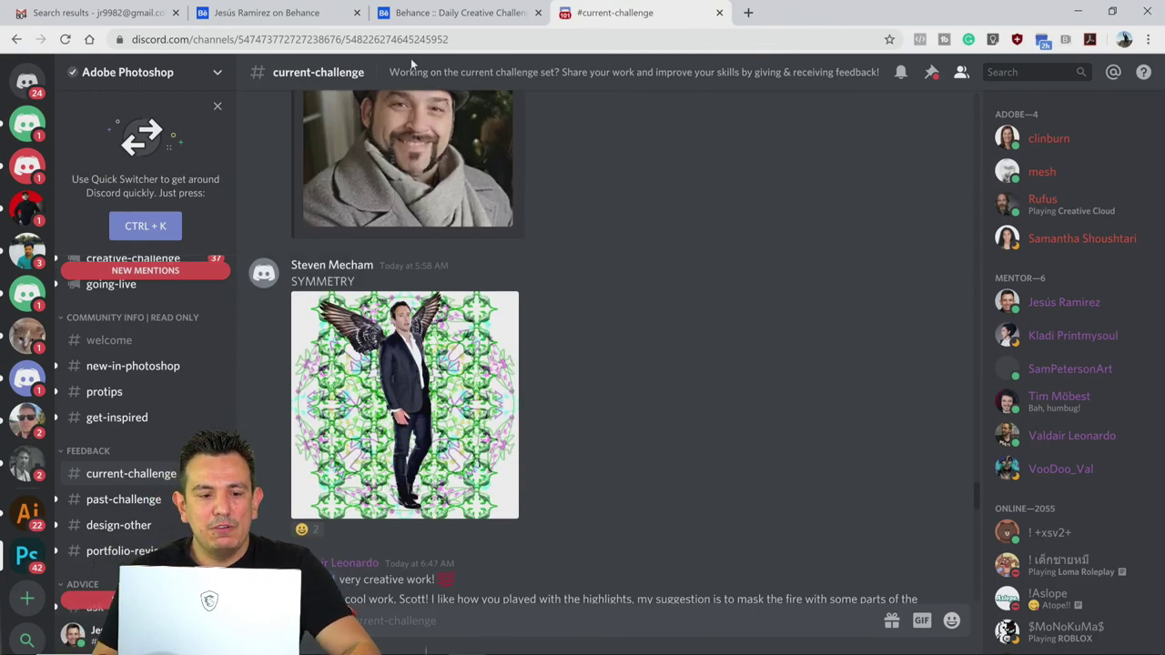
{"action": "left_click", "coordinate": [273, 12]}
- Return to the Daily Creative Challenge tab and scroll down to the Next Steps section
{"action": "left_click", "coordinate": [435, 13]}
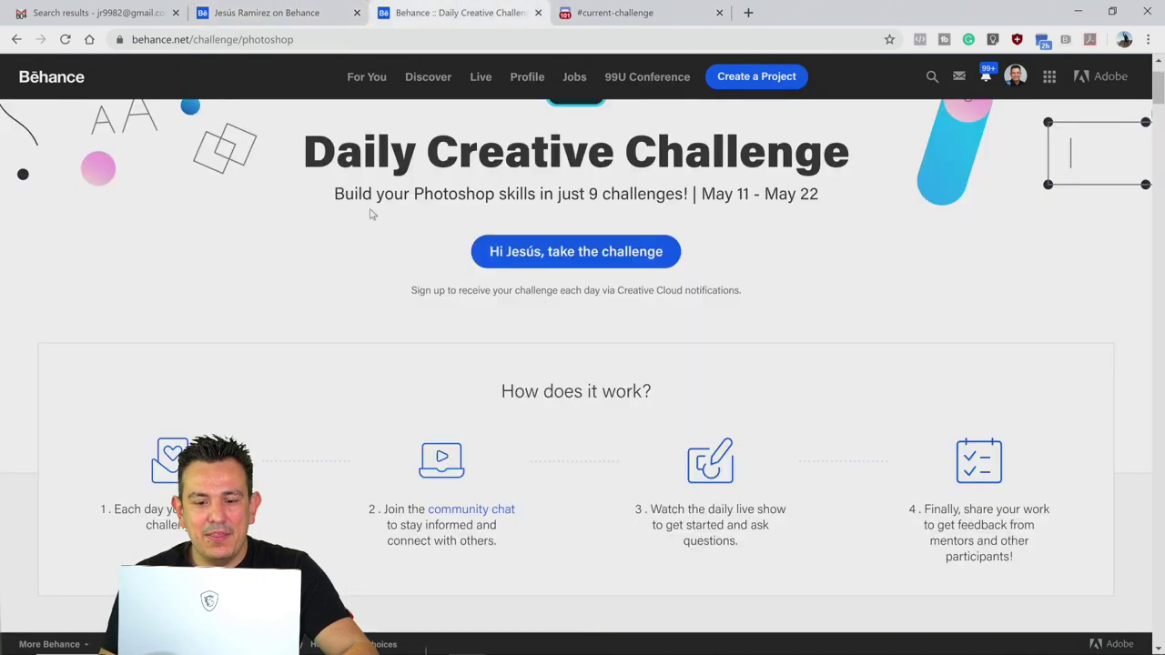
{"action": "scroll", "coordinate": [371, 214], "scroll_direction": "up", "scroll_amount": 1}
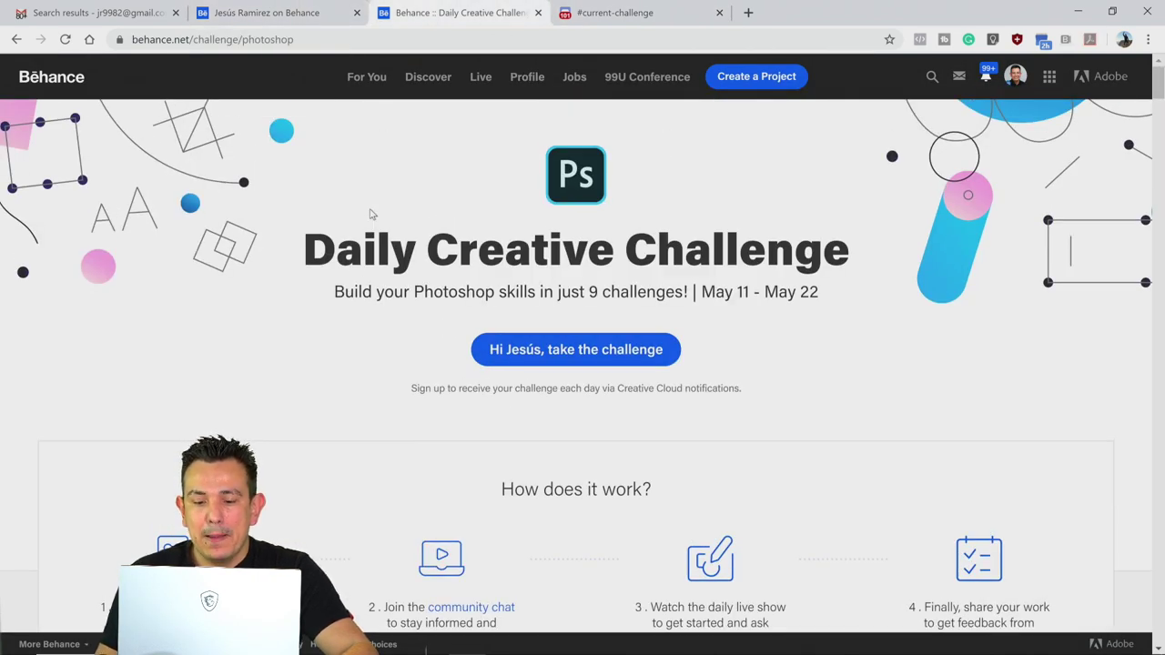
{"action": "scroll", "coordinate": [370, 213], "scroll_direction": "down", "scroll_amount": 5}
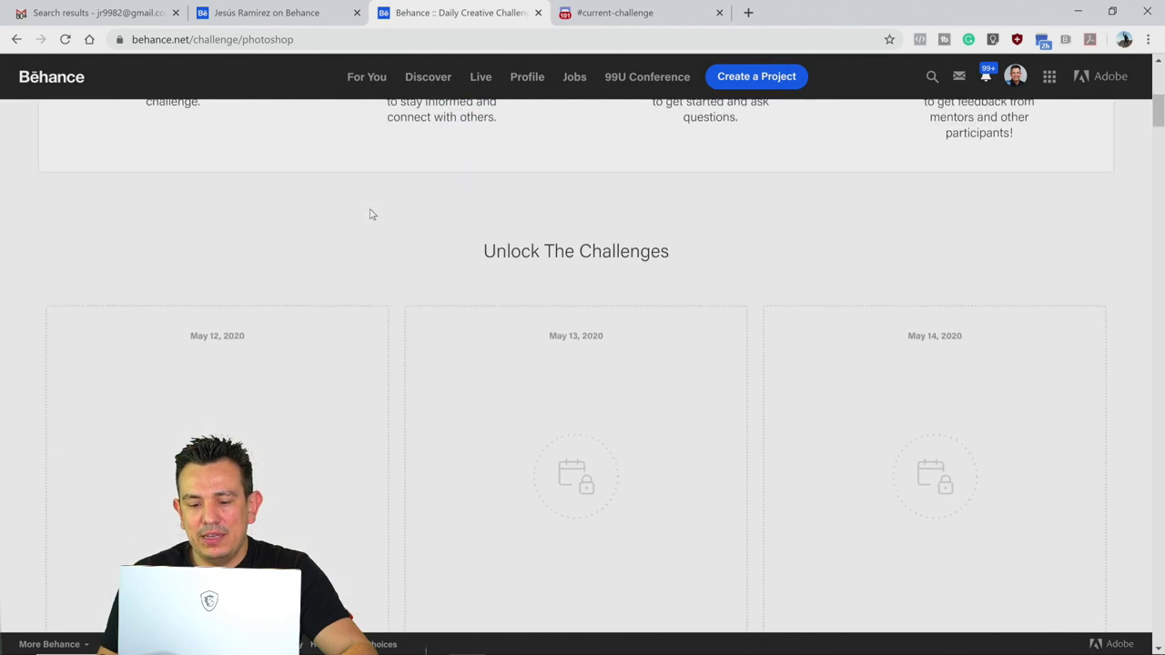
{"action": "scroll", "coordinate": [371, 213], "scroll_direction": "down", "scroll_amount": 2}
{"action": "scroll", "coordinate": [371, 213], "scroll_direction": "up", "scroll_amount": 2}
{"action": "scroll", "coordinate": [390, 164], "scroll_direction": "down", "scroll_amount": 4}
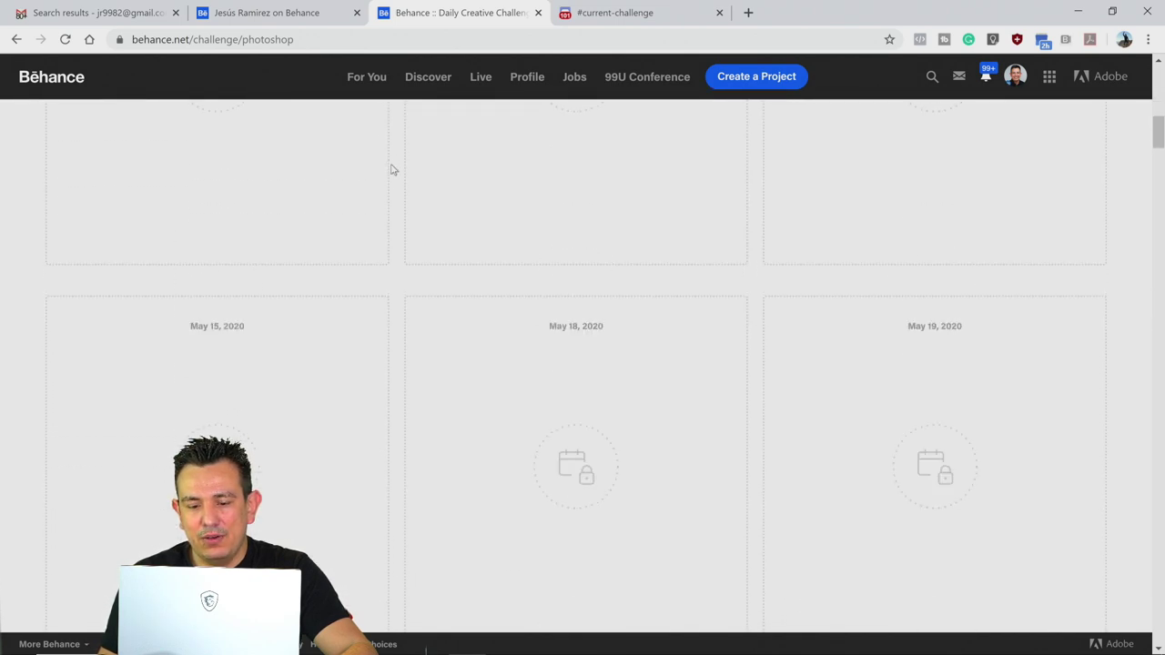
{"action": "scroll", "coordinate": [393, 170], "scroll_direction": "down", "scroll_amount": 6}
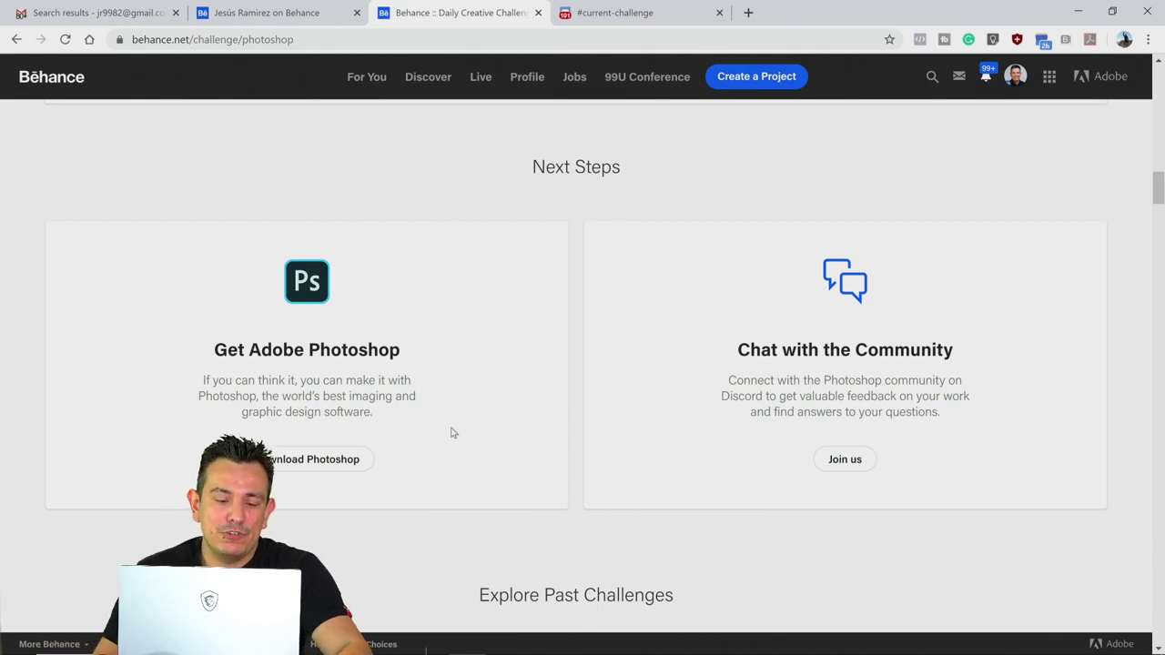
- Follow Download Photoshop to Adobe's Photoshop product page and look over its top sections
{"action": "left_click", "coordinate": [293, 466]}
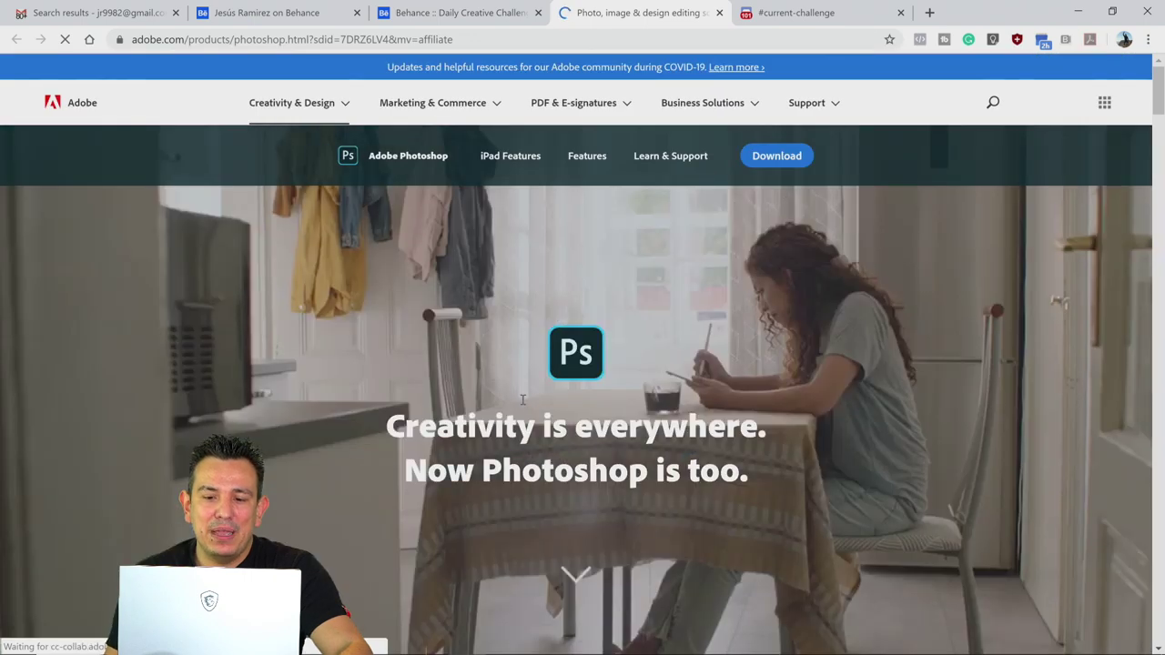
{"action": "scroll", "coordinate": [521, 399], "scroll_direction": "down", "scroll_amount": 1}
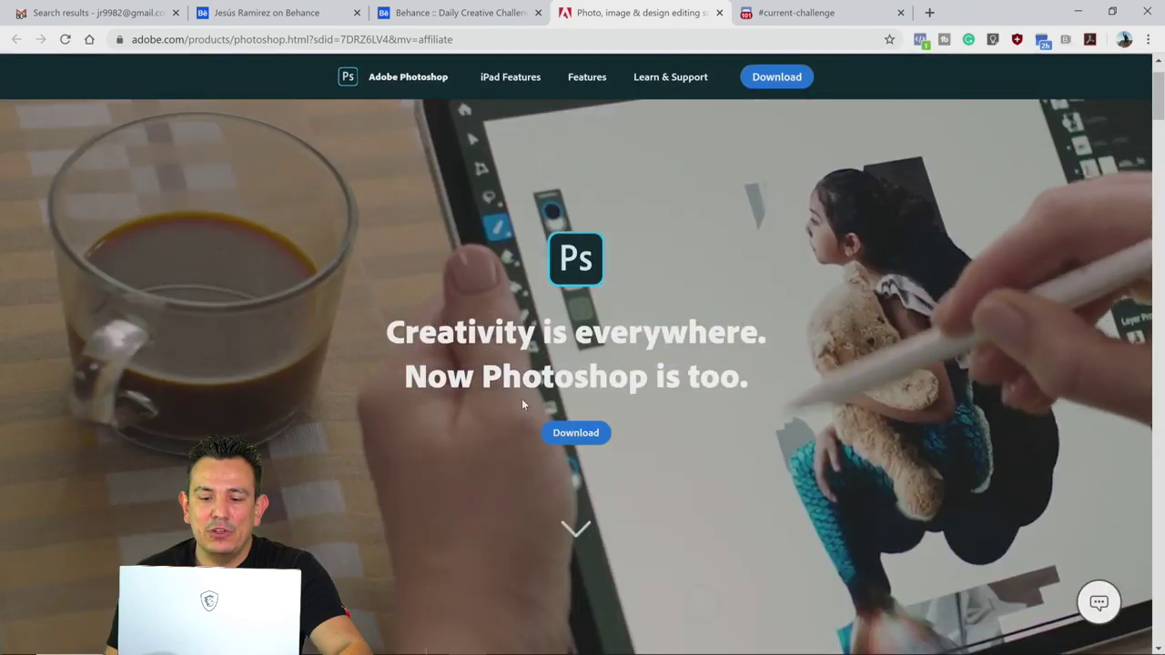
{"action": "scroll", "coordinate": [521, 404], "scroll_direction": "down", "scroll_amount": 4}
{"action": "scroll", "coordinate": [522, 404], "scroll_direction": "down", "scroll_amount": 8}
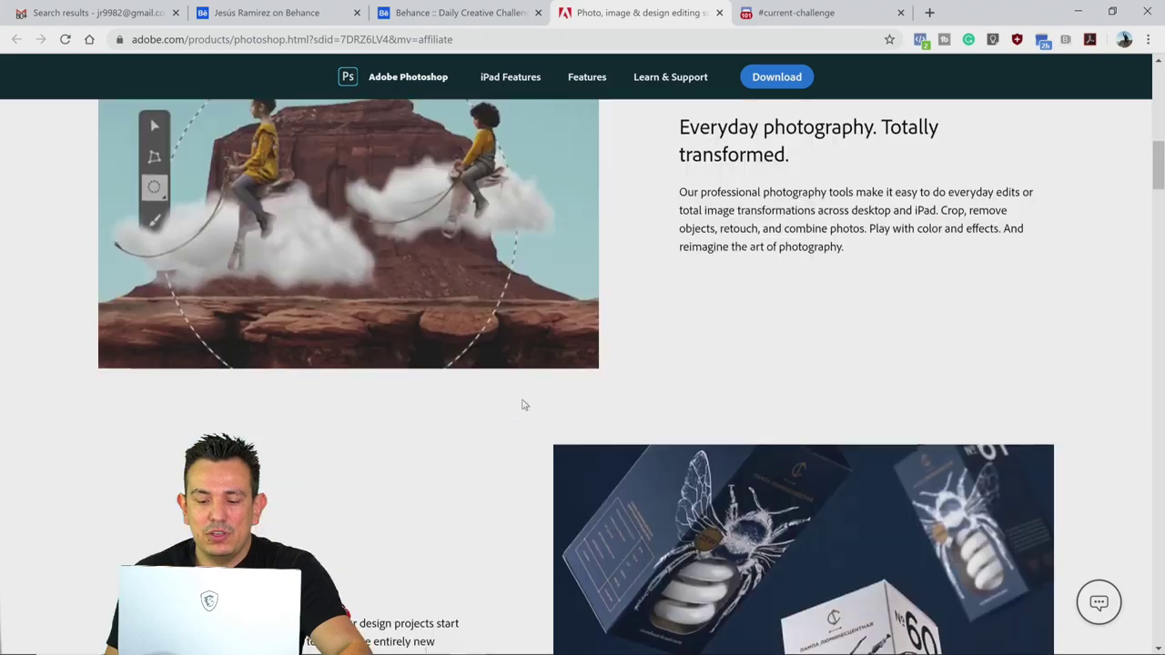
{"action": "scroll", "coordinate": [522, 404], "scroll_direction": "up", "scroll_amount": 5}
{"action": "scroll", "coordinate": [522, 404], "scroll_direction": "up", "scroll_amount": 7}
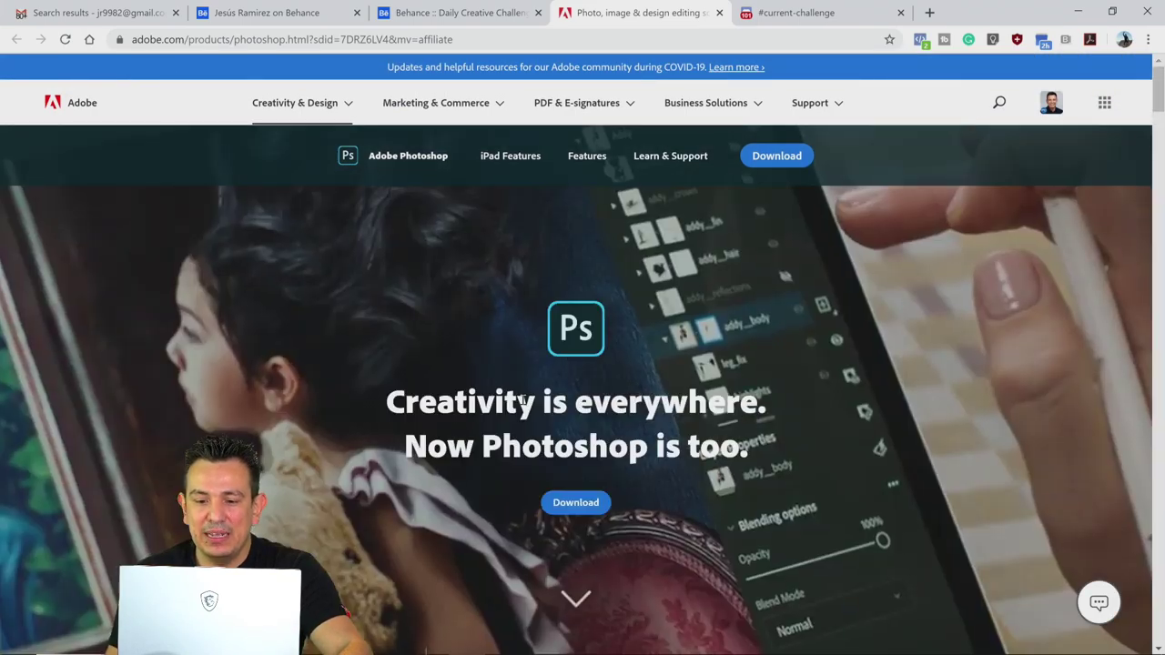
- Scroll further down the product page to the Photoshop for iPad section
{"action": "scroll", "coordinate": [523, 403], "scroll_direction": "down", "scroll_amount": 2}
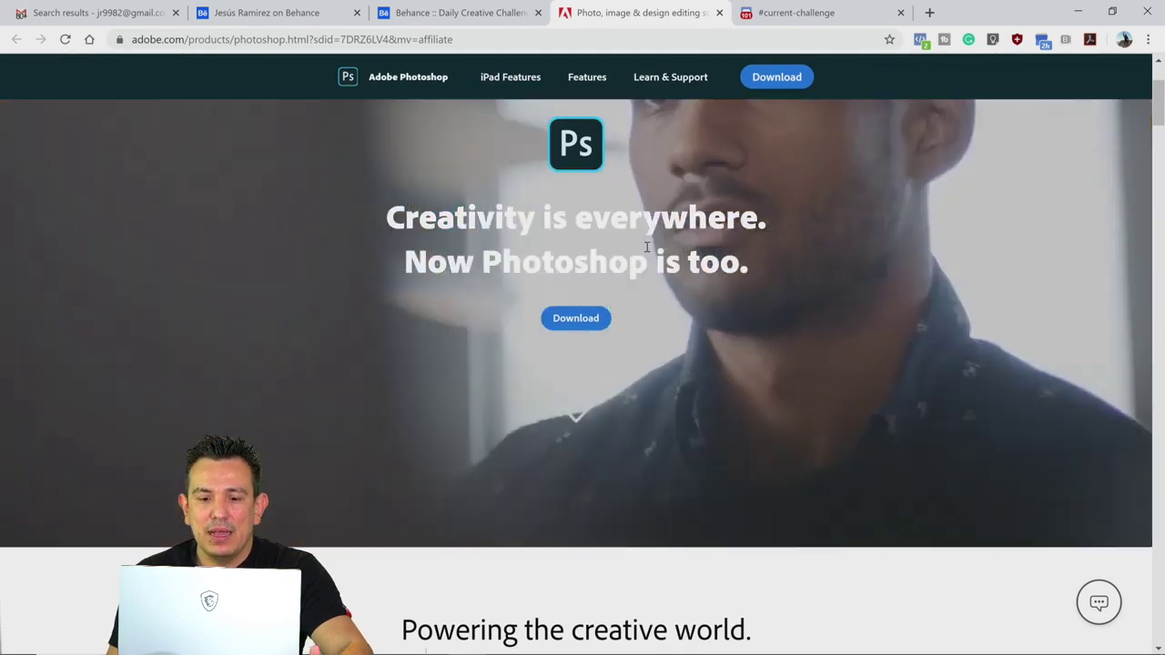
{"action": "scroll", "coordinate": [647, 247], "scroll_direction": "down", "scroll_amount": 8}
{"action": "scroll", "coordinate": [647, 252], "scroll_direction": "down", "scroll_amount": 12}
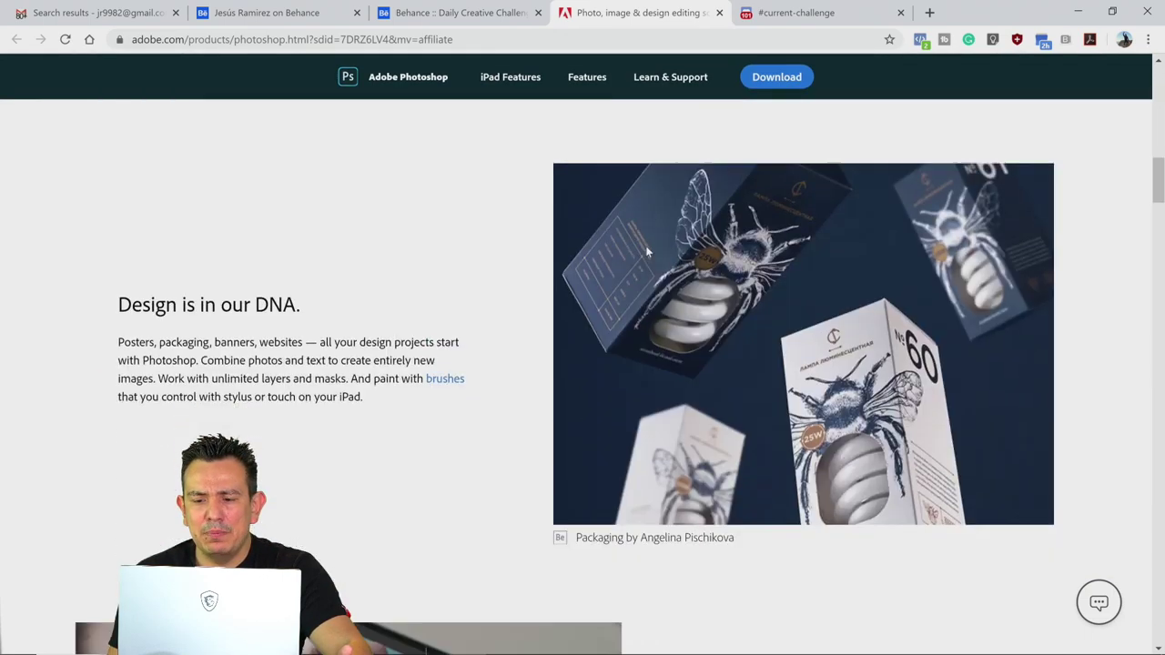
{"action": "scroll", "coordinate": [647, 252], "scroll_direction": "down", "scroll_amount": 3}
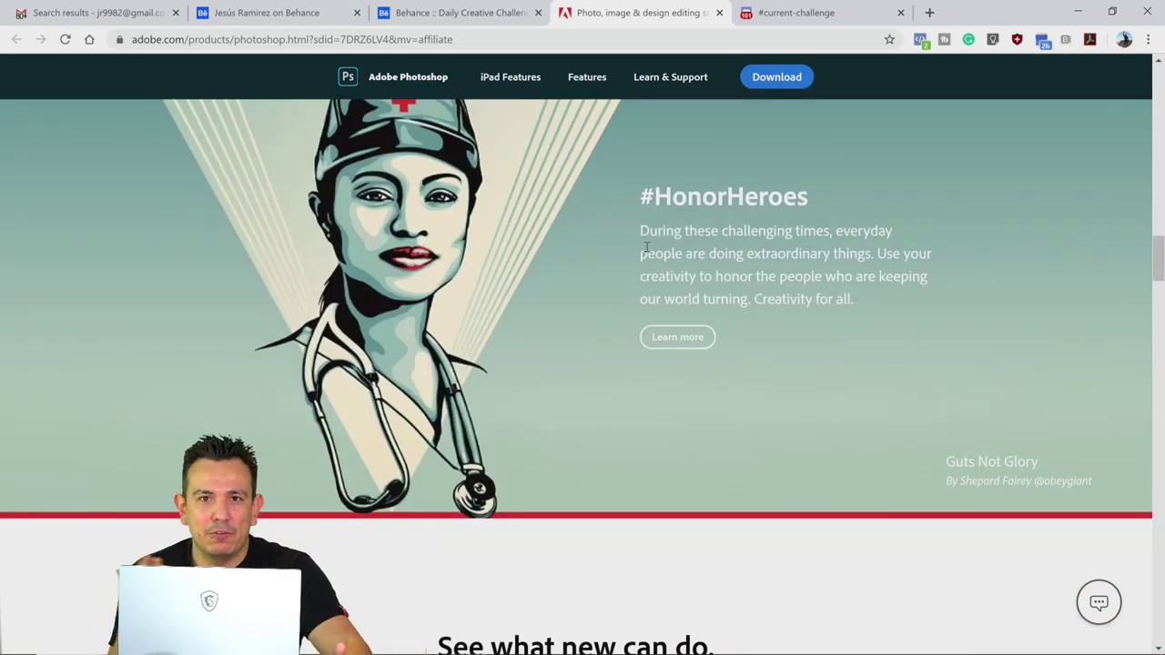
{"action": "scroll", "coordinate": [647, 248], "scroll_direction": "down", "scroll_amount": 10}
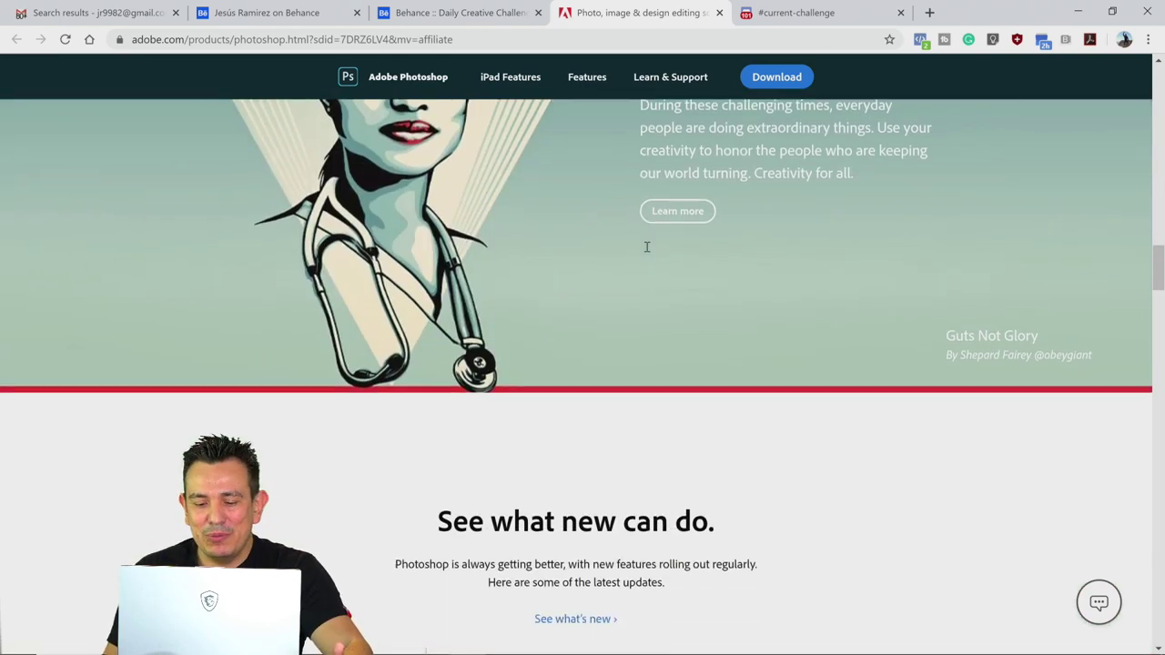
{"action": "scroll", "coordinate": [646, 251], "scroll_direction": "down", "scroll_amount": 10}
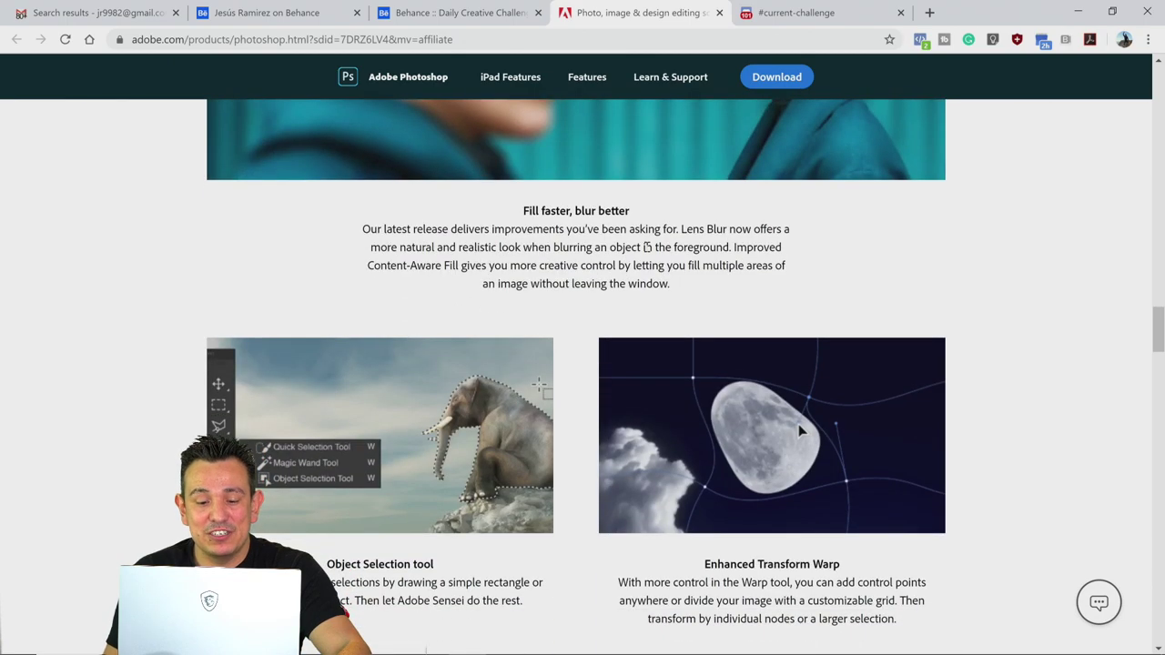
{"action": "scroll", "coordinate": [646, 252], "scroll_direction": "down", "scroll_amount": 5}
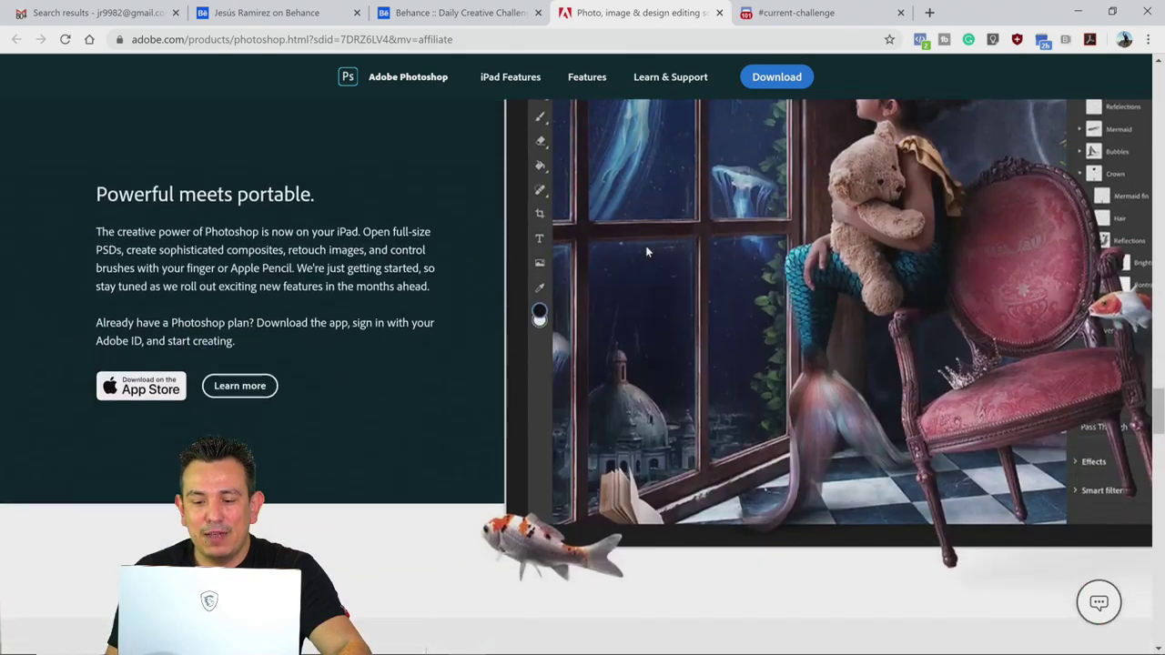
{"action": "scroll", "coordinate": [646, 252], "scroll_direction": "up", "scroll_amount": 3}
{"action": "scroll", "coordinate": [646, 252], "scroll_direction": "up", "scroll_amount": 2}
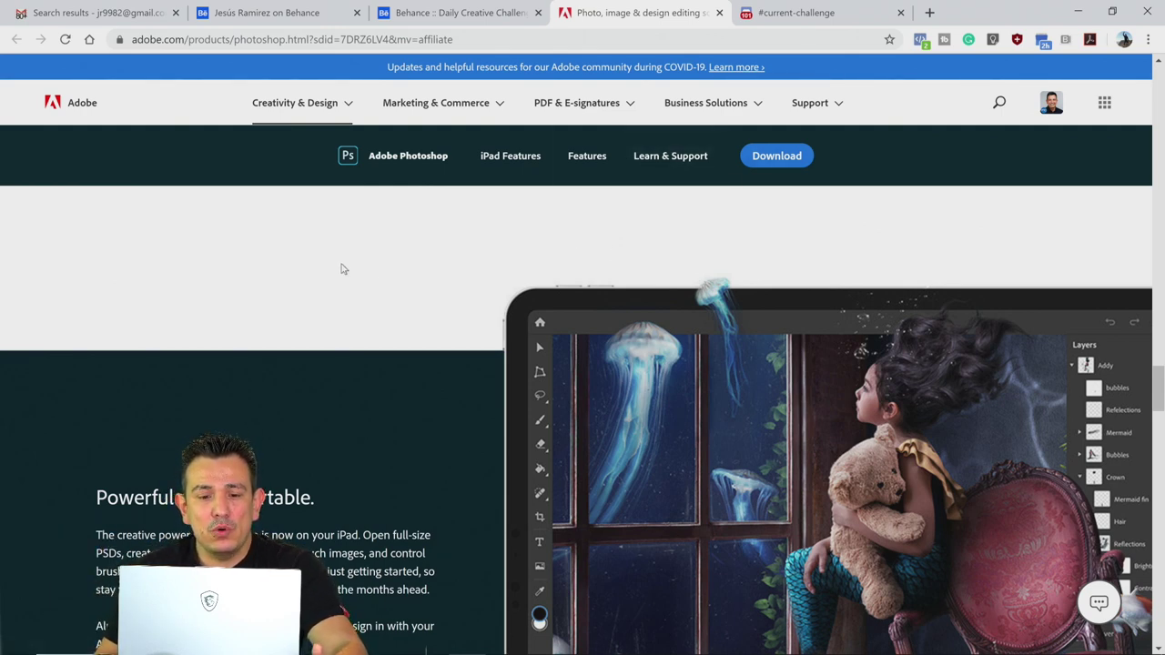
- Scroll the challenge page to the top, then switch to the Behance profile's Work grid
{"action": "left_click", "coordinate": [452, 12]}
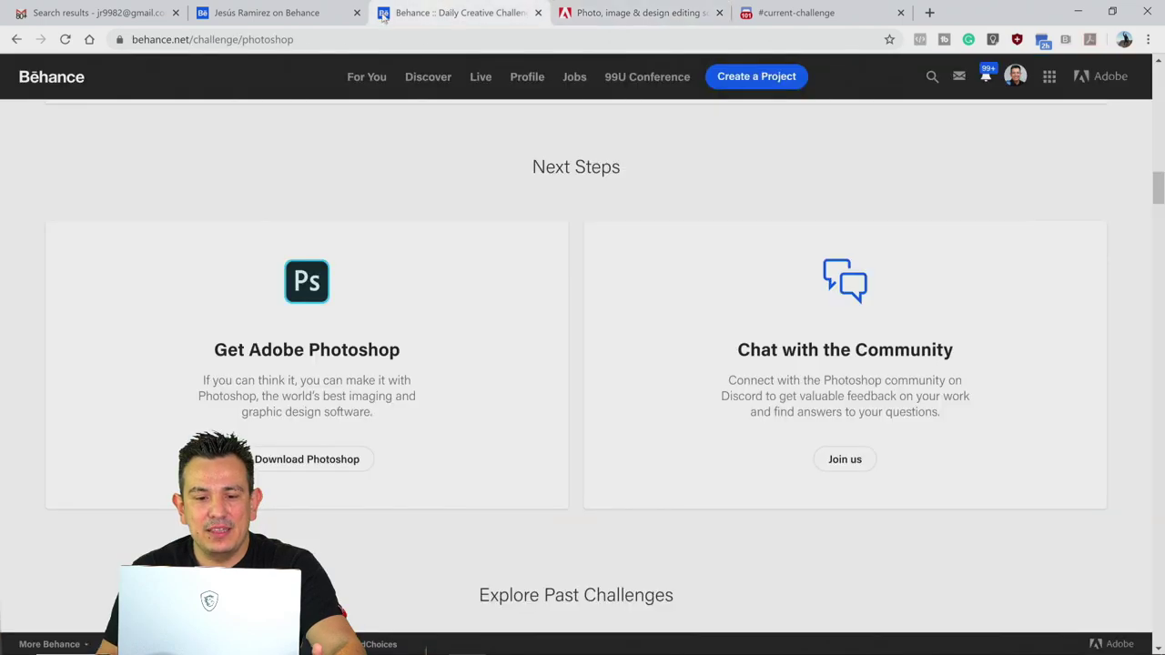
{"action": "scroll", "coordinate": [396, 269], "scroll_direction": "up", "scroll_amount": 15}
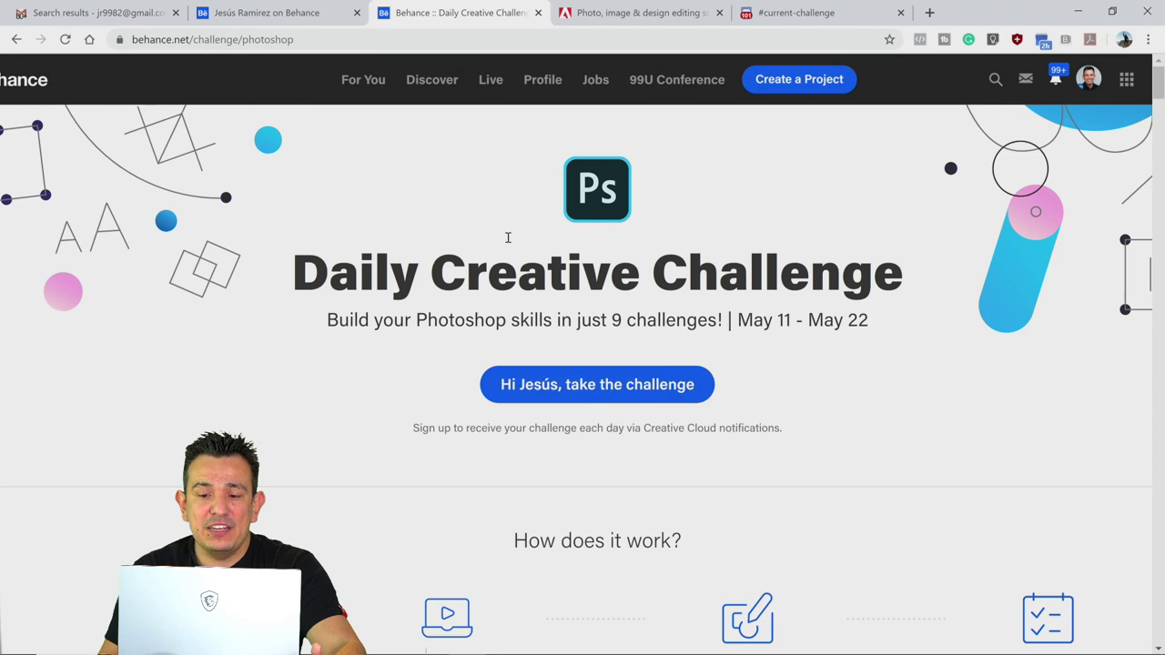
{"action": "left_click", "coordinate": [265, 12]}
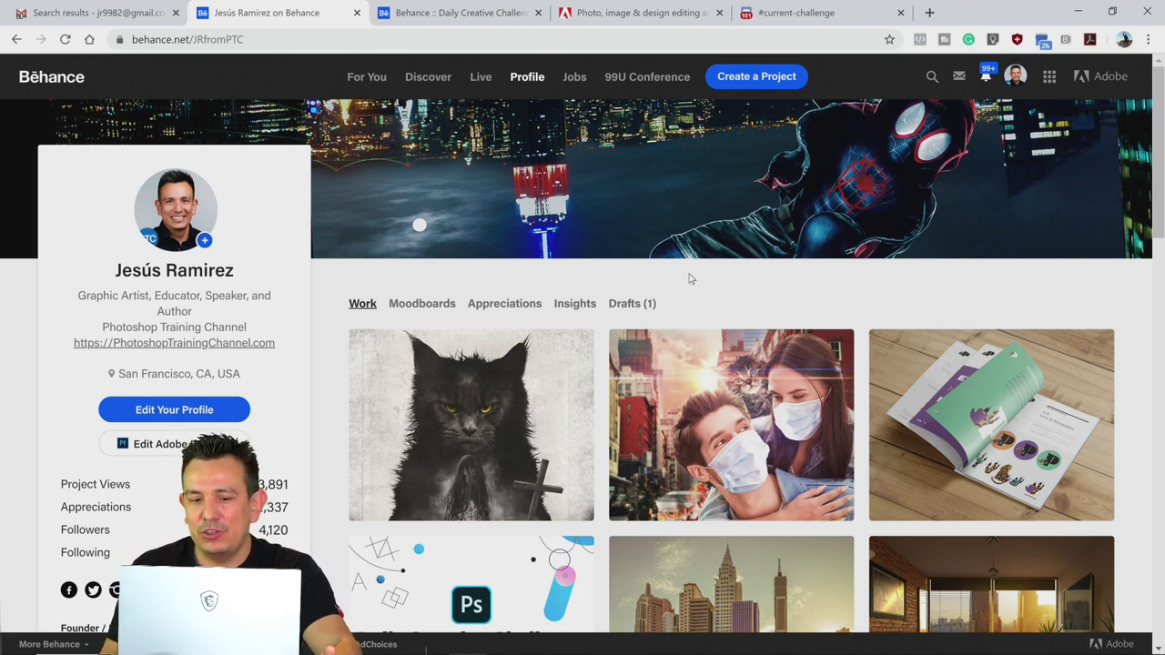
- Start a new project with Create a Project, opening the editor's Content step
{"action": "scroll", "coordinate": [336, 306], "scroll_direction": "down", "scroll_amount": 2}
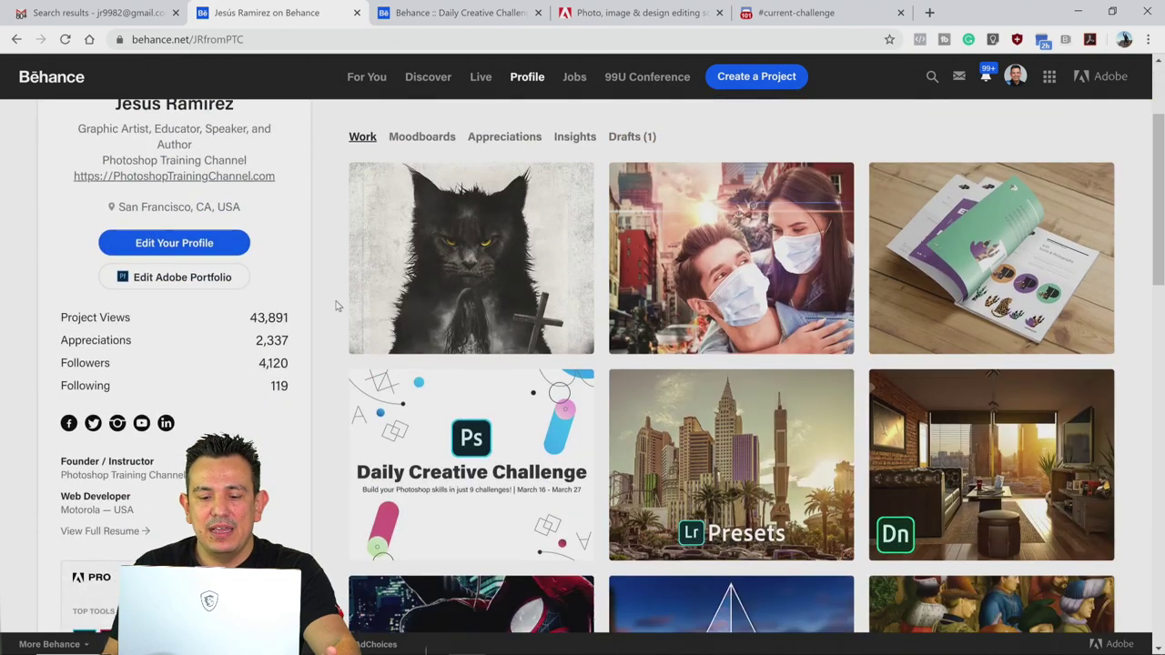
{"action": "scroll", "coordinate": [336, 306], "scroll_direction": "up", "scroll_amount": 2}
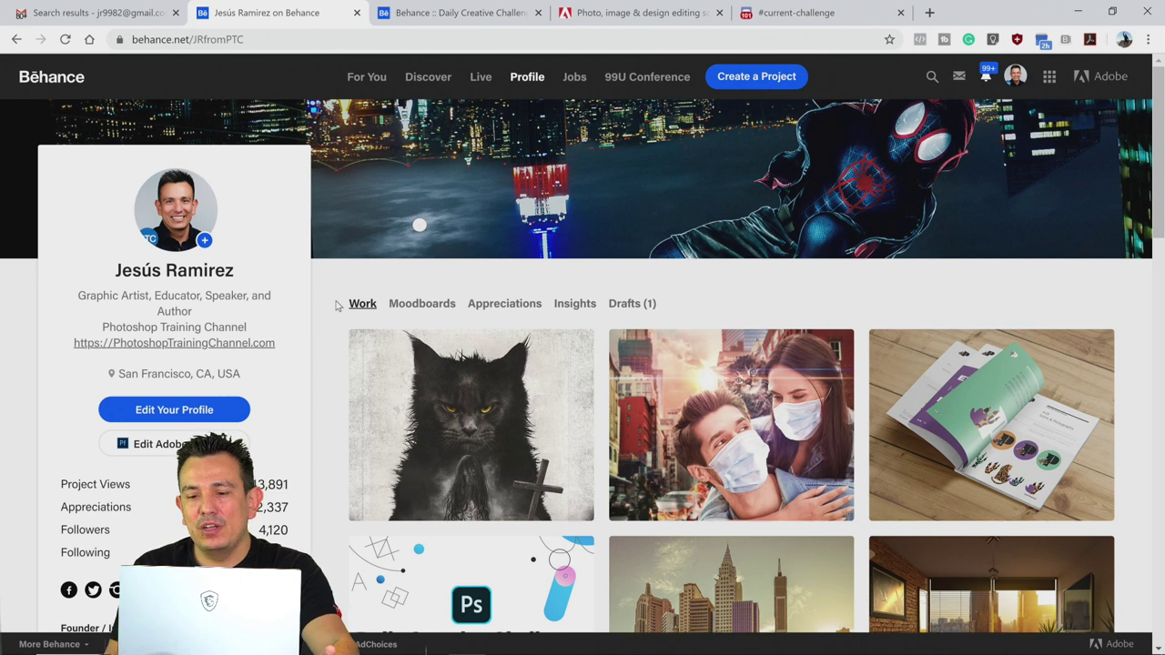
{"action": "left_click", "coordinate": [749, 82]}
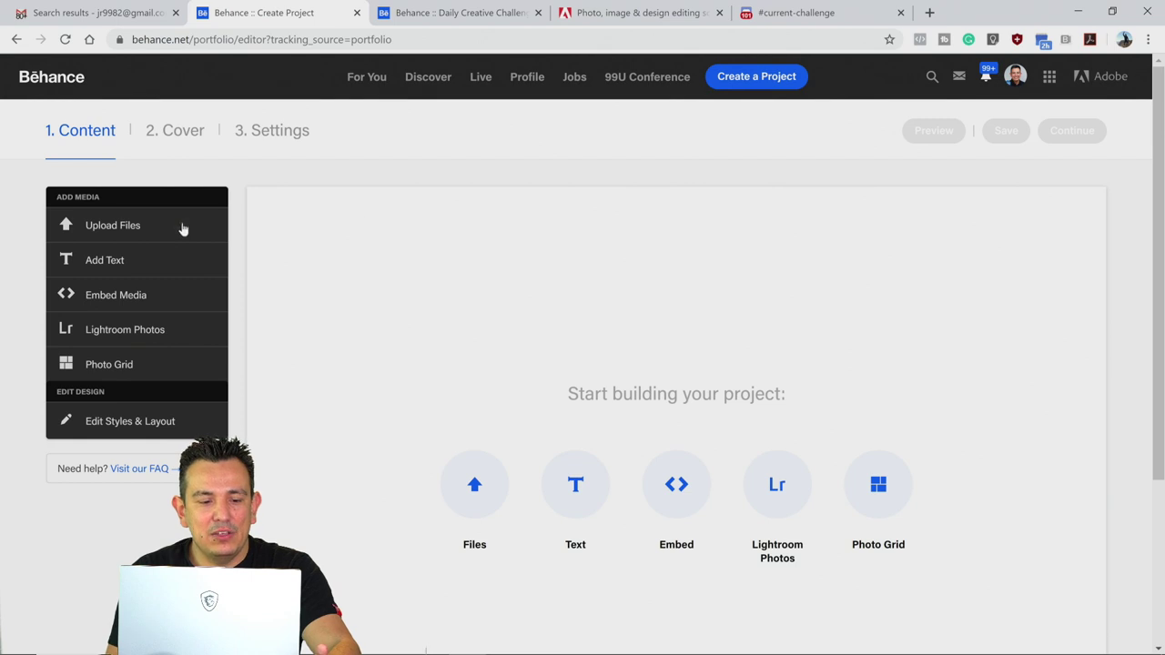
- Upload the Gilded-Objects image from the Desktop into the project
{"action": "left_click", "coordinate": [91, 233]}
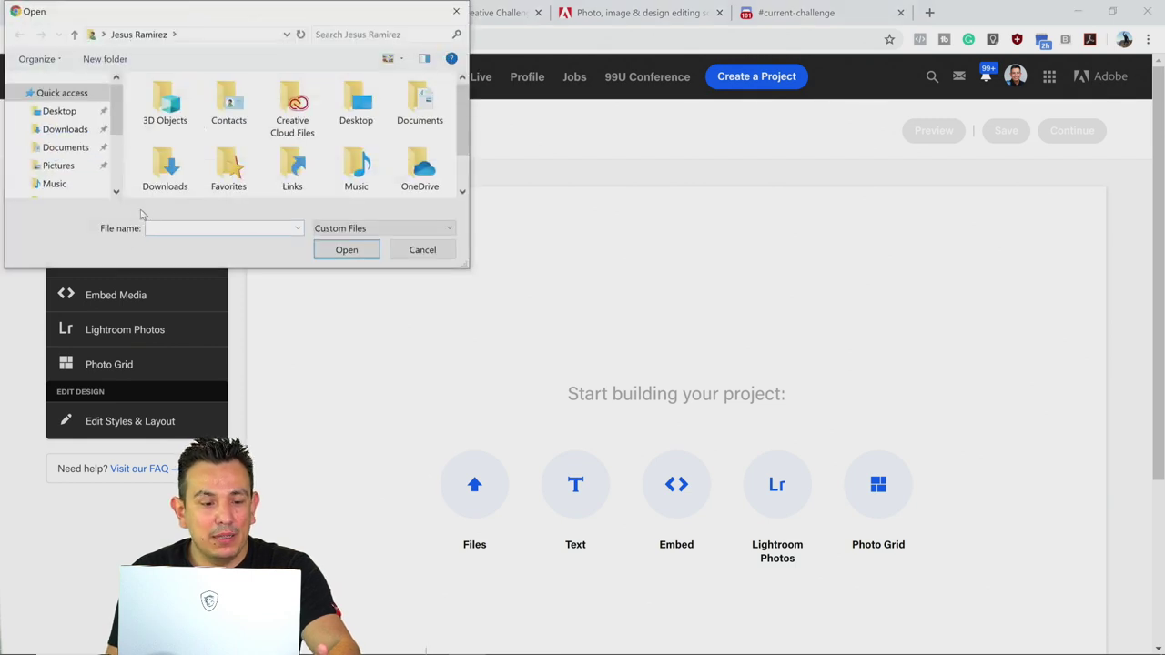
{"action": "left_click", "coordinate": [60, 111]}
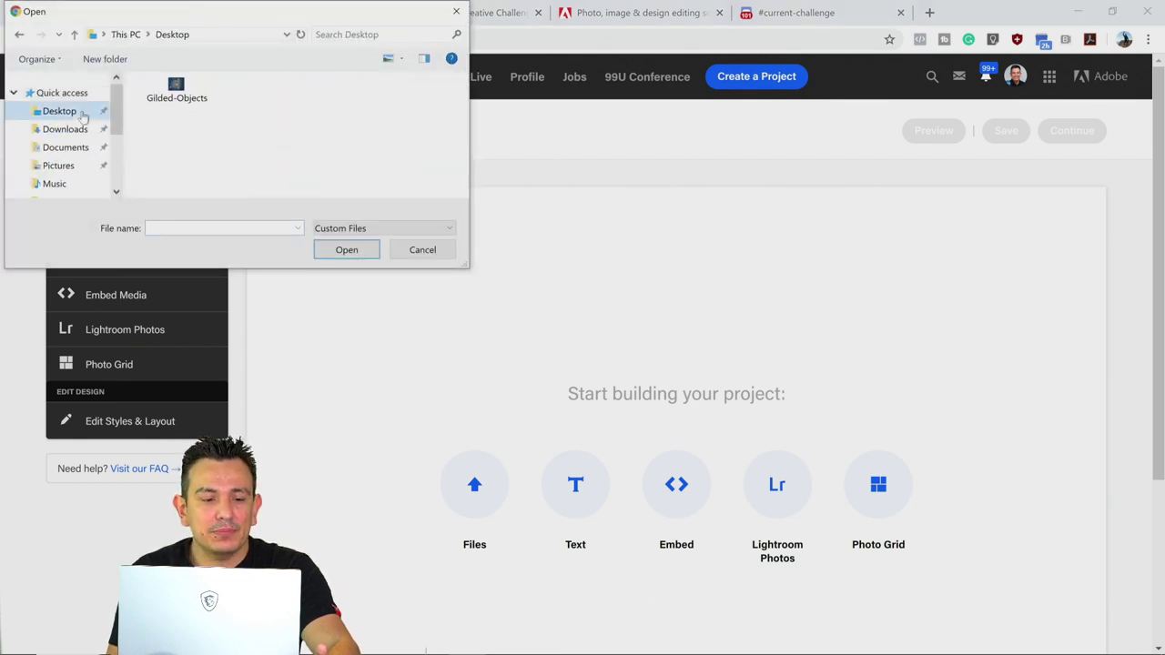
{"action": "left_click", "coordinate": [170, 98]}
{"action": "left_click", "coordinate": [345, 249]}
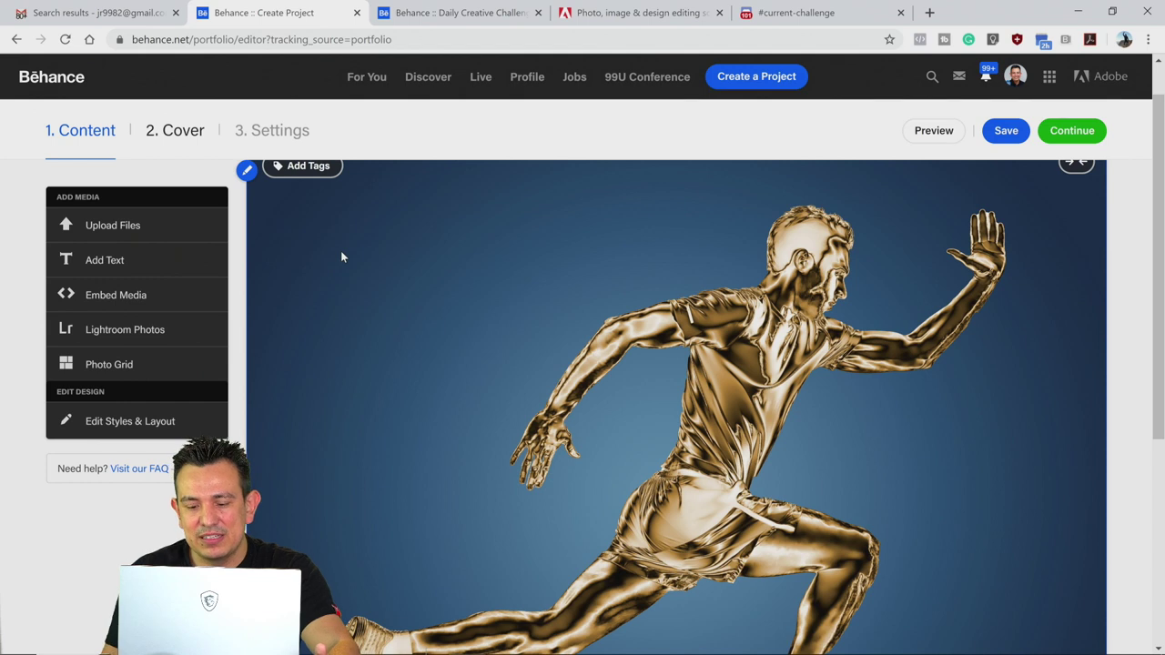
- Check the uploaded golden runner image and proceed to the Project Cover Image dialog
{"action": "scroll", "coordinate": [341, 257], "scroll_direction": "down", "scroll_amount": 4}
{"action": "scroll", "coordinate": [342, 257], "scroll_direction": "up", "scroll_amount": 4}
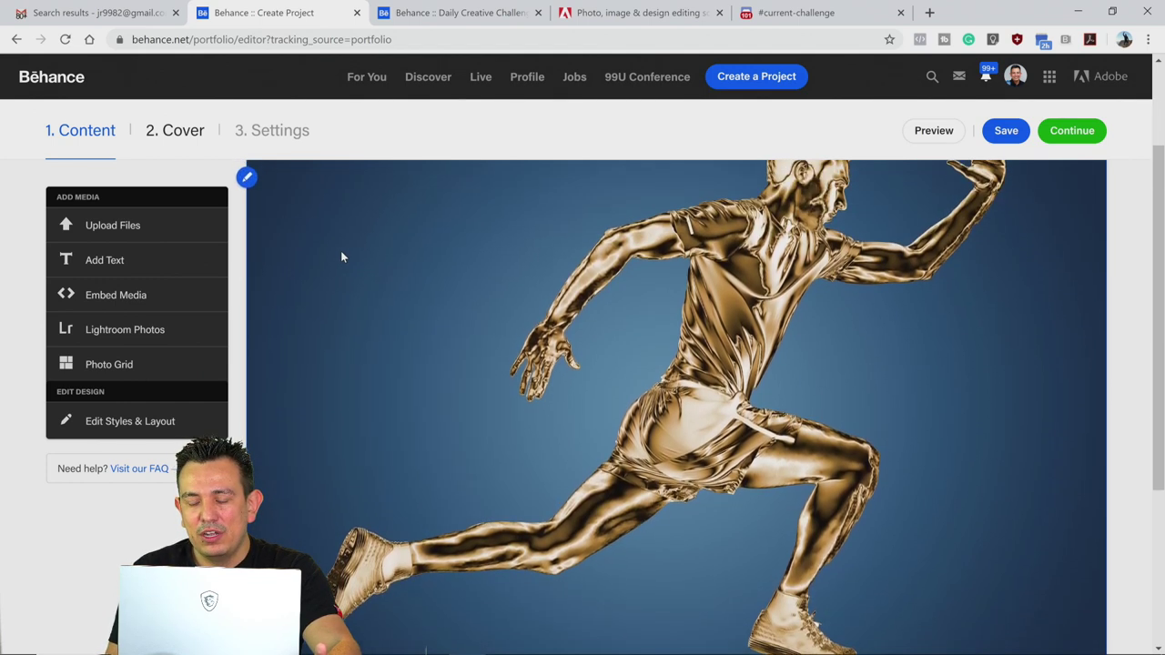
{"action": "scroll", "coordinate": [341, 256], "scroll_direction": "down", "scroll_amount": 2}
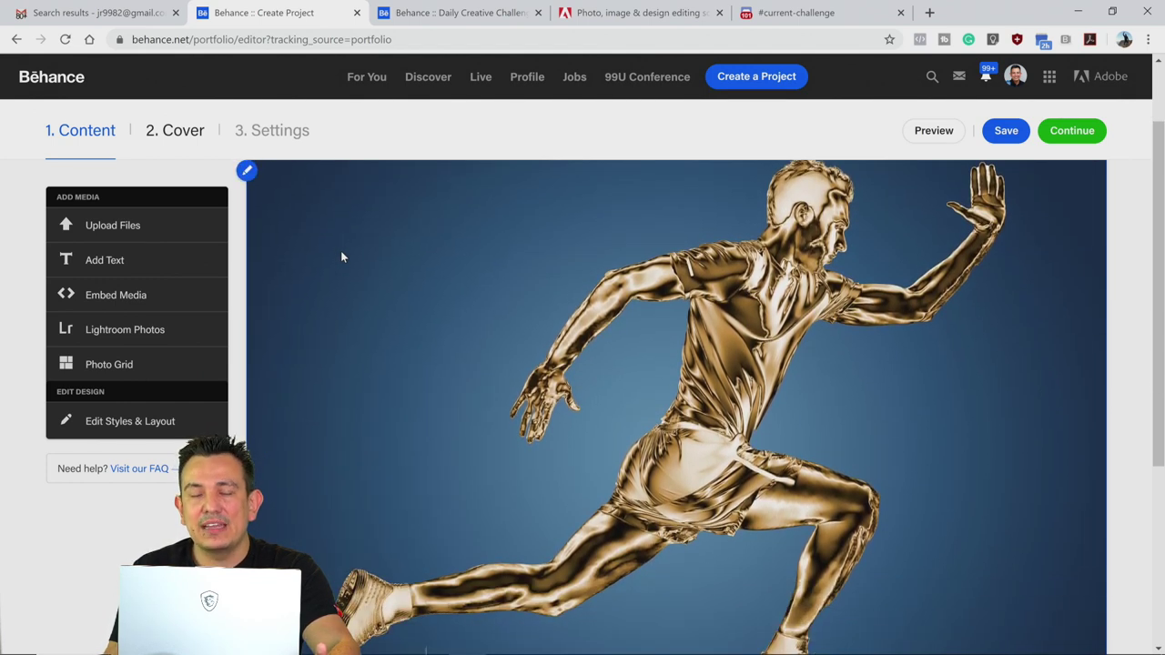
{"action": "scroll", "coordinate": [341, 257], "scroll_direction": "down", "scroll_amount": 5}
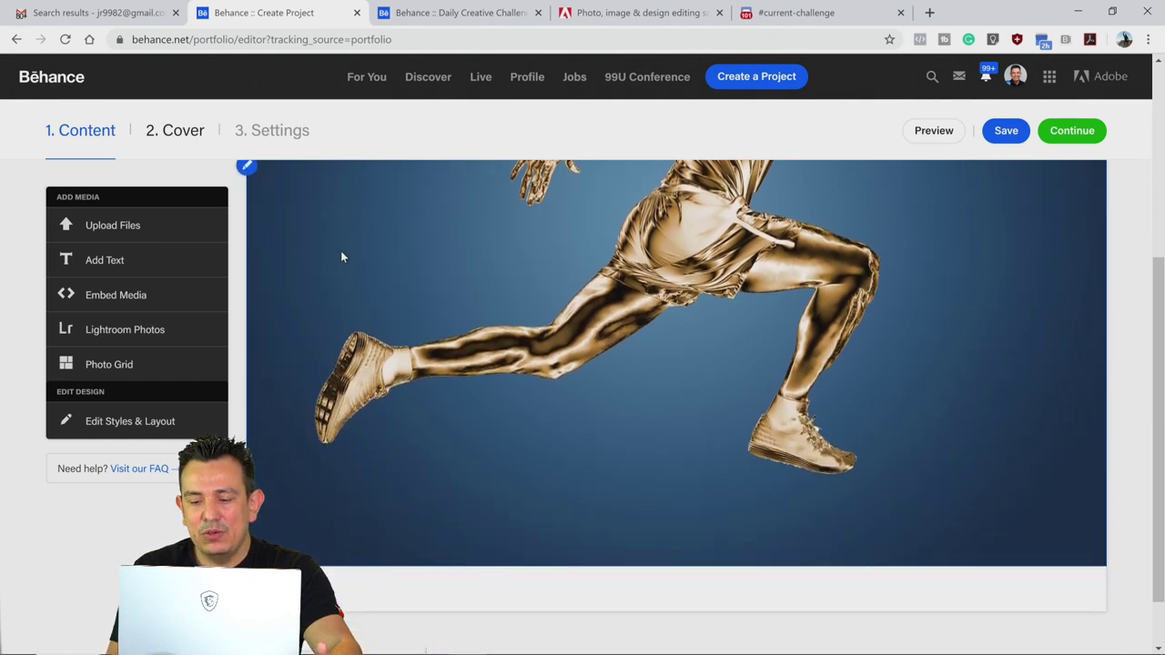
{"action": "scroll", "coordinate": [341, 256], "scroll_direction": "up", "scroll_amount": 4}
{"action": "scroll", "coordinate": [341, 257], "scroll_direction": "up", "scroll_amount": 3}
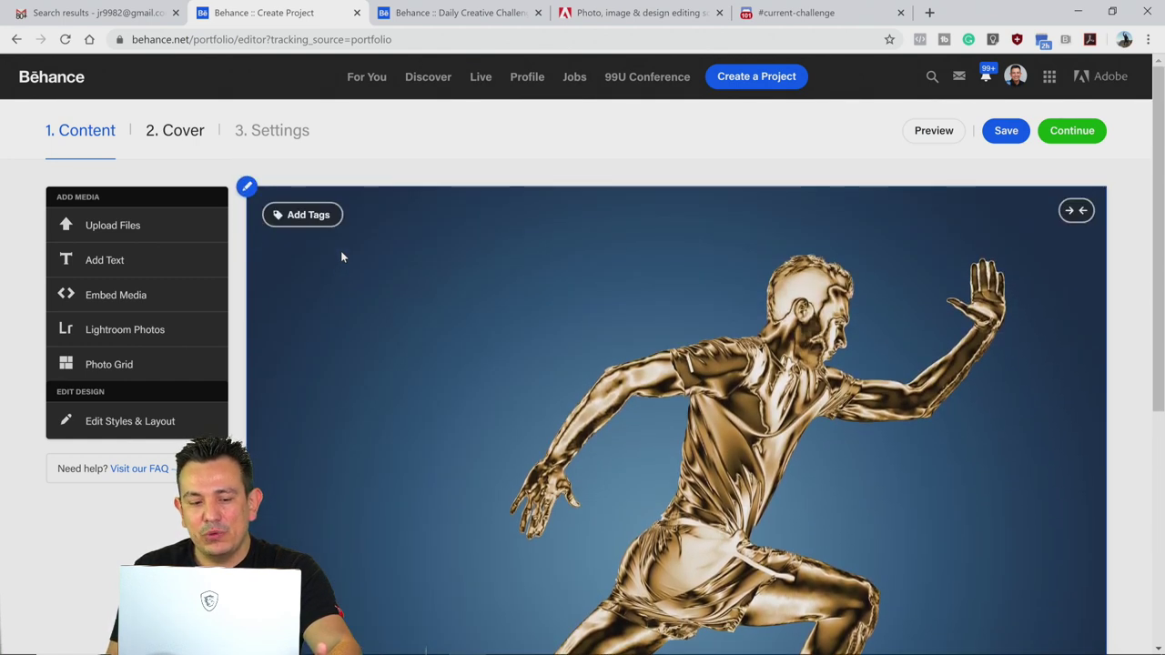
{"action": "left_click", "coordinate": [1061, 137]}
- Enter 'Photoshop DCC - May 11' as the project title and crop and continue the cover
{"action": "left_click", "coordinate": [358, 308]}
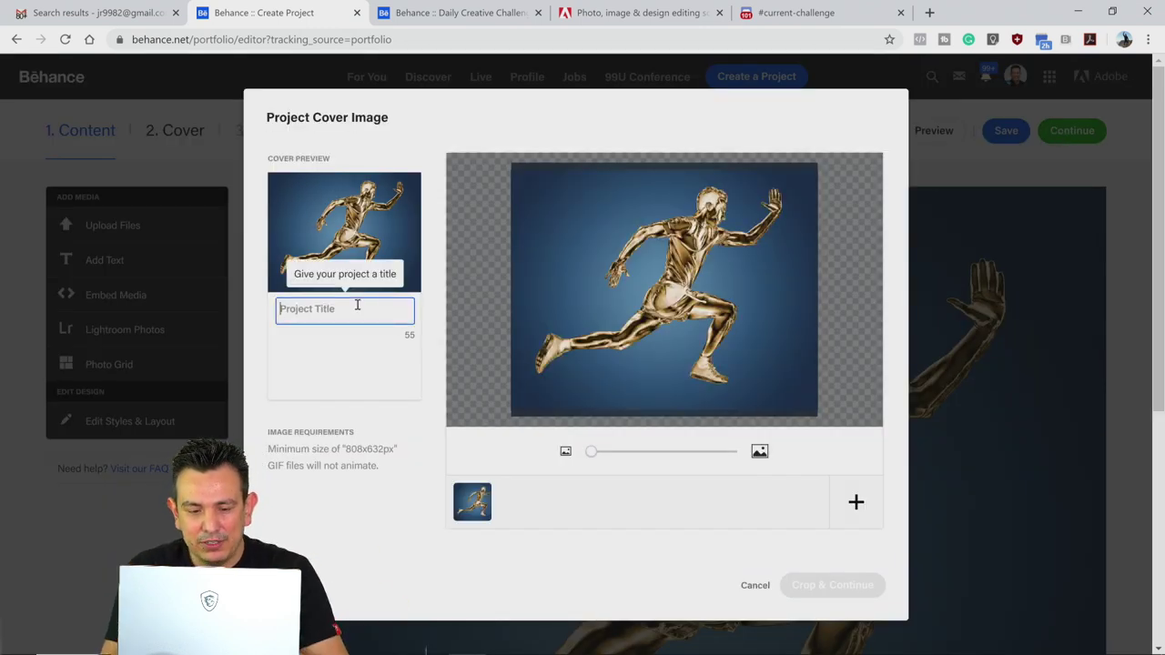
{"action": "type", "text": "DCC "}
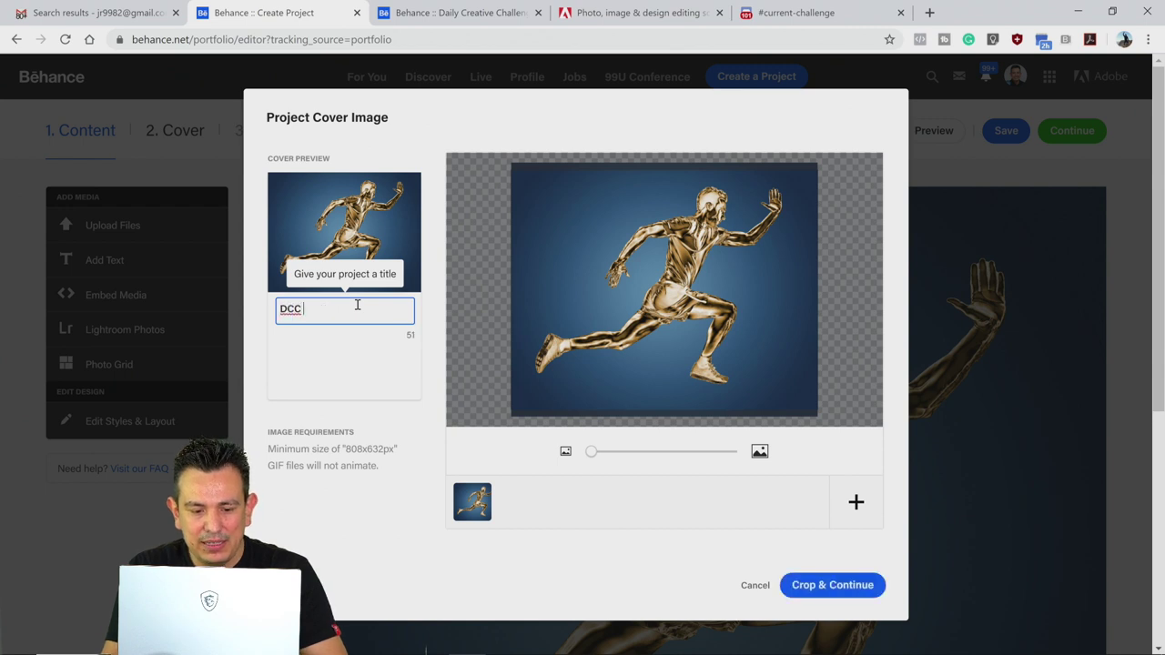
{"action": "type", "text": "Daily C"}
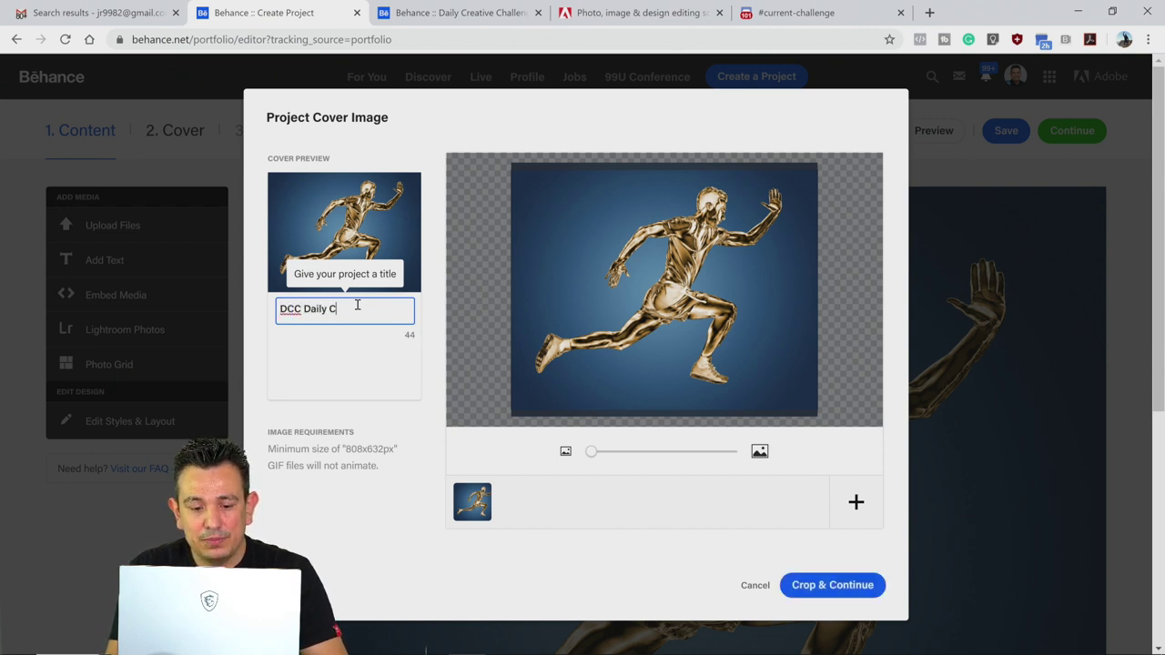
{"action": "key", "text": "BackSpace"}
{"action": "key", "text": "BackSpace"}
{"action": "key", "text": "BackSpace"}
{"action": "key", "text": "BackSpace"}
{"action": "key", "text": "BackSpace"}
{"action": "key", "text": "BackSpace"}
{"action": "key", "text": "BackSpace"}
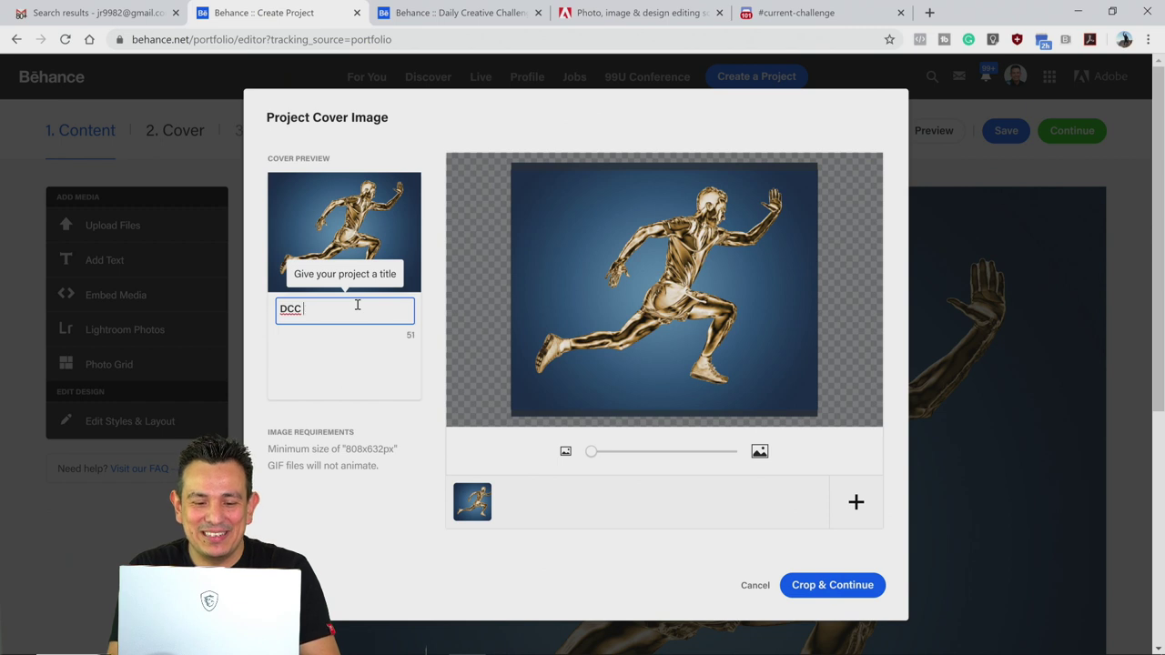
{"action": "key", "text": "Home"}
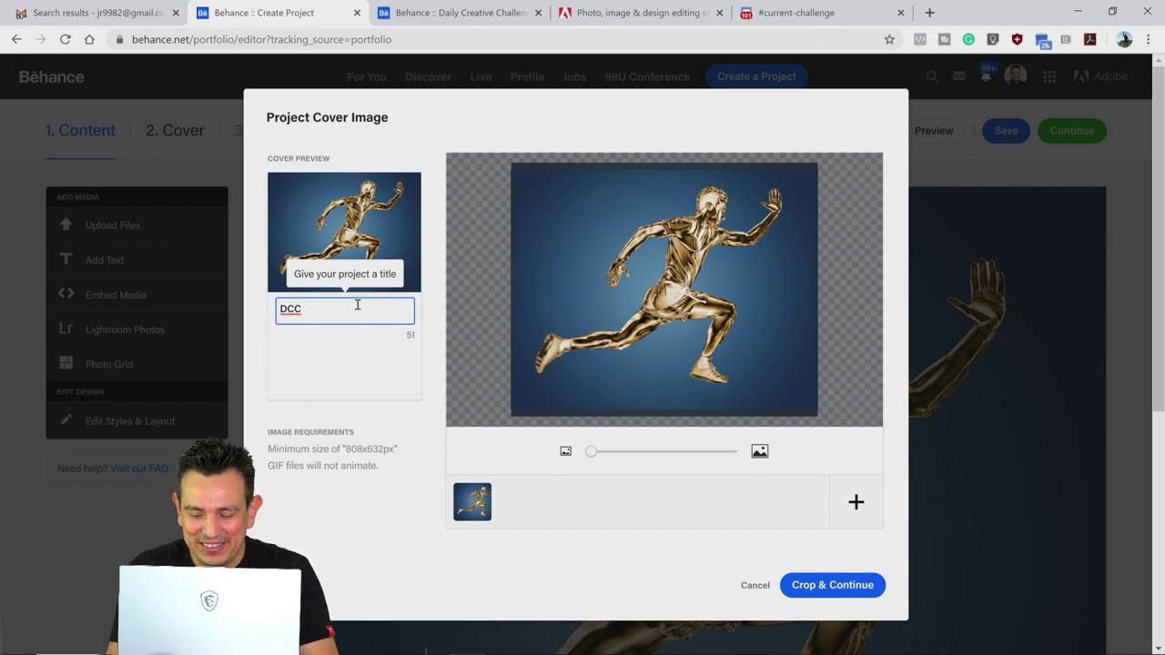
{"action": "type", "text": "Pht"}
{"action": "key", "text": "BackSpace"}
{"action": "type", "text": "otoshop"}
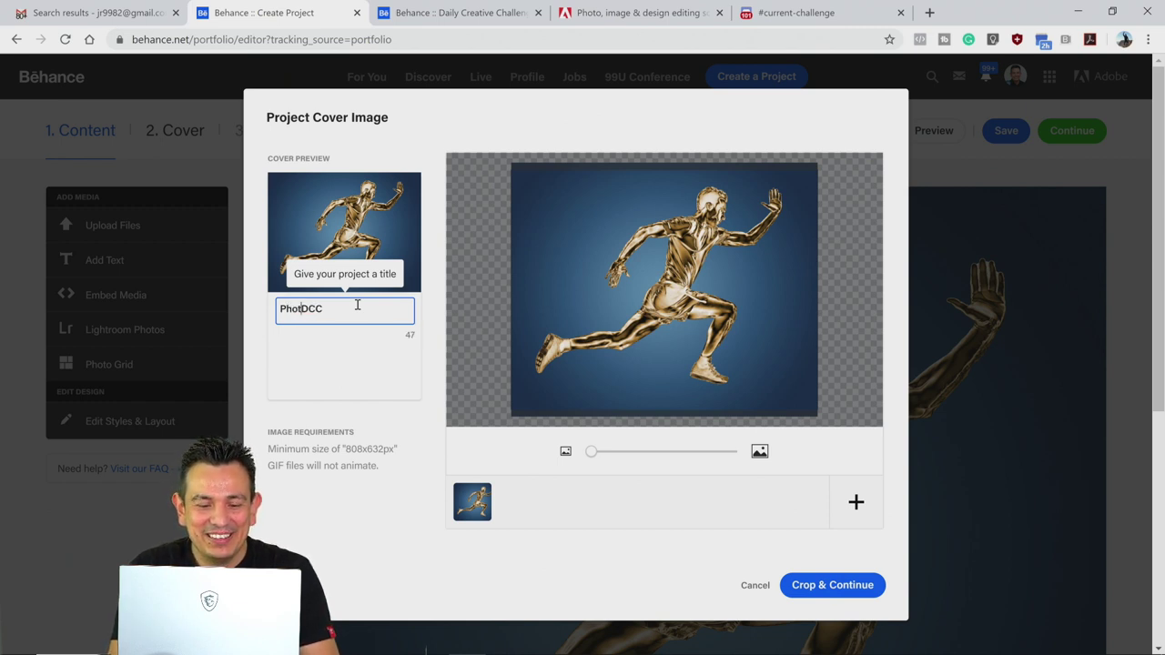
{"action": "type", "text": " DCC"}
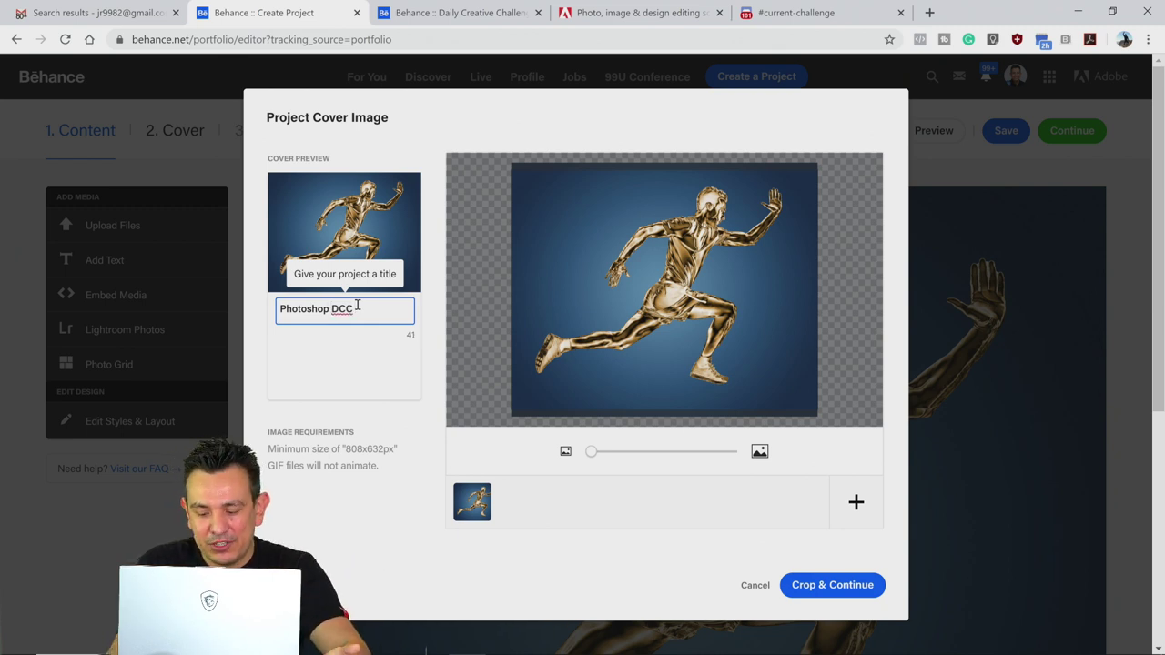
{"action": "type", "text": " -"}
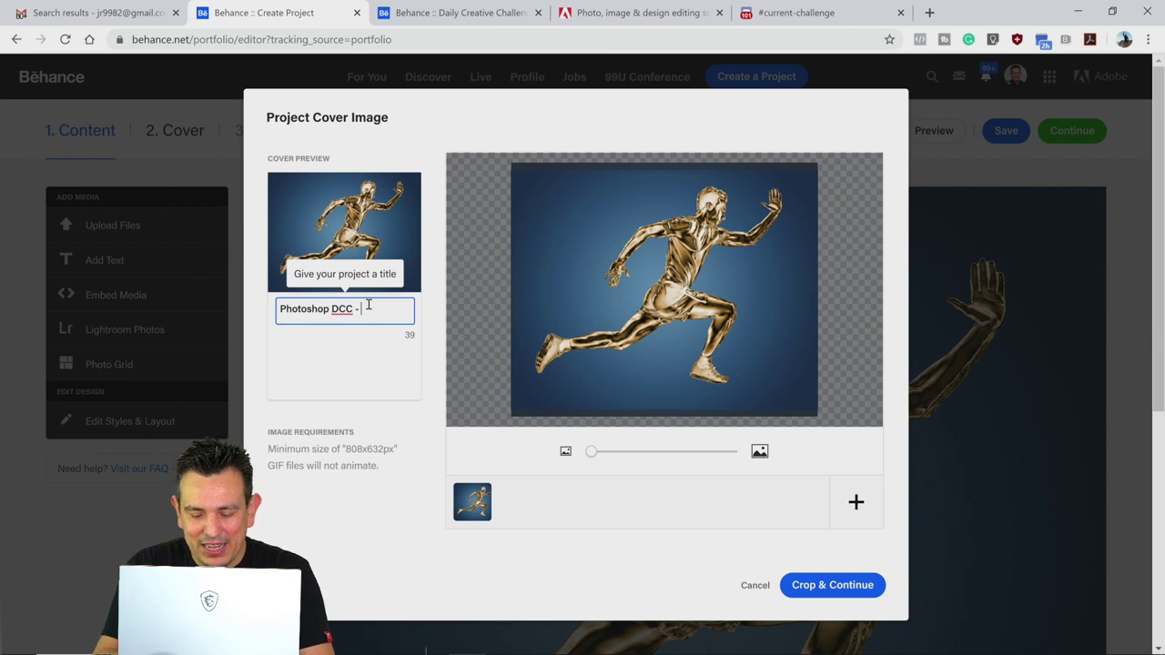
{"action": "type", "text": "May"}
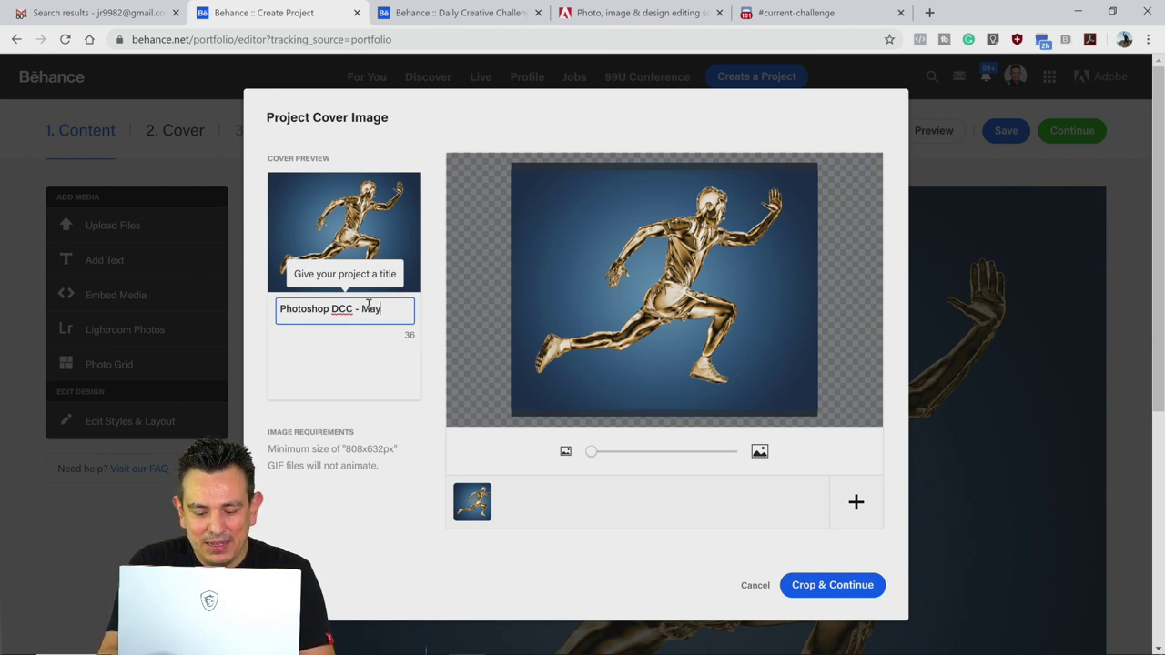
{"action": "type", "text": " 11"}
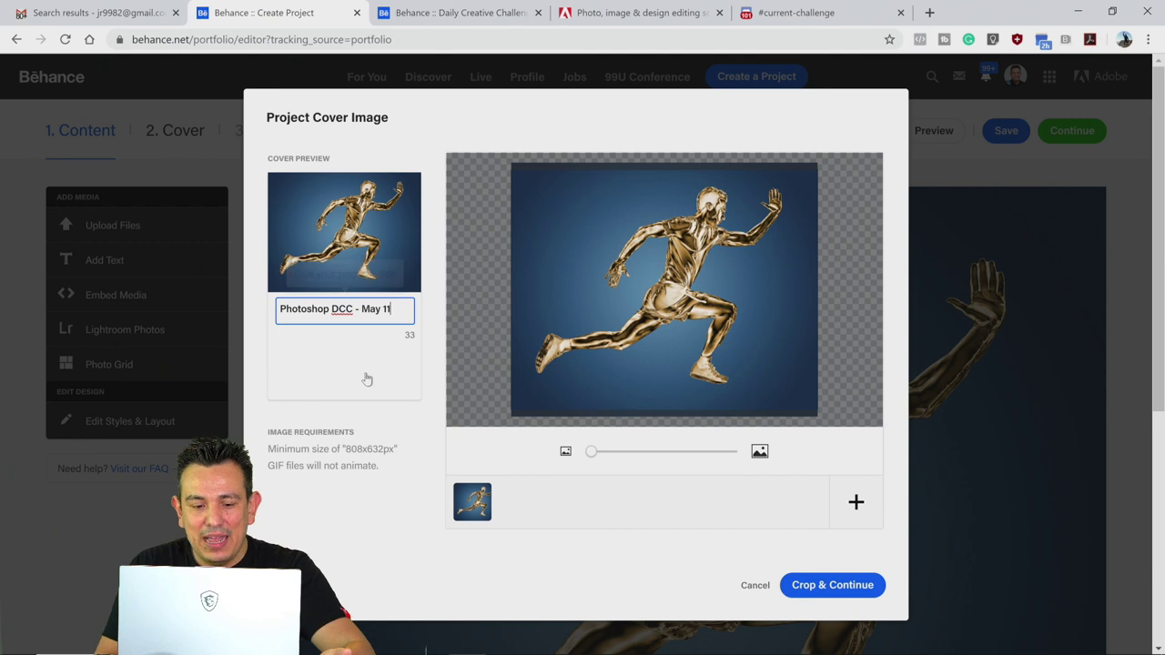
{"action": "left_click", "coordinate": [367, 379]}
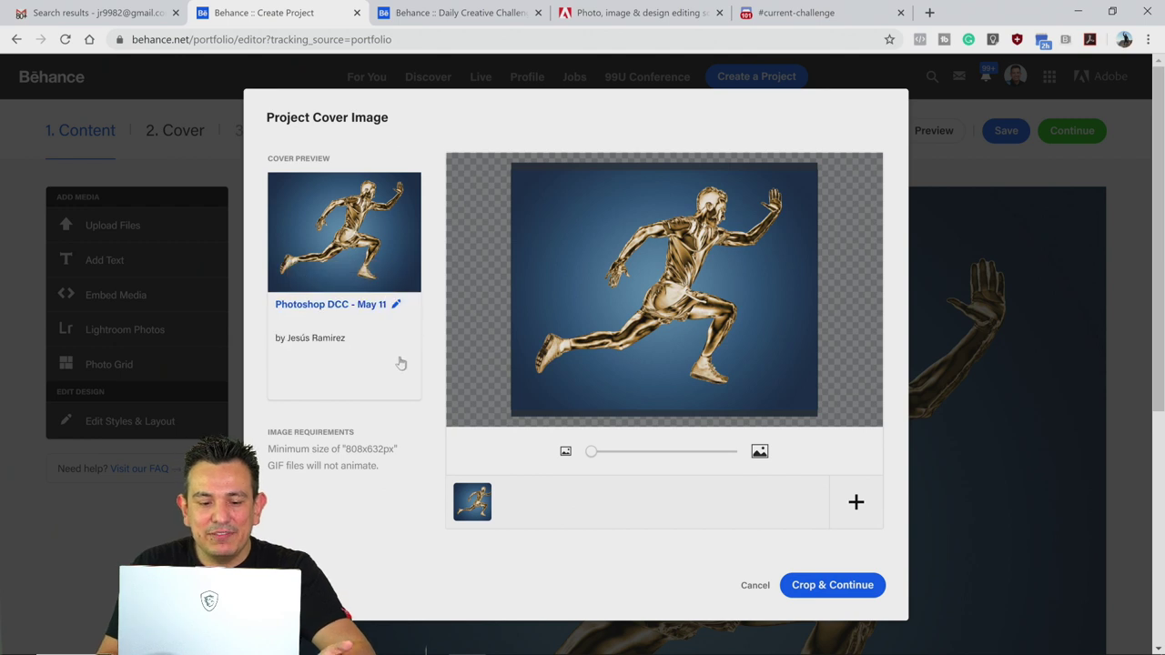
{"action": "left_click", "coordinate": [819, 590]}
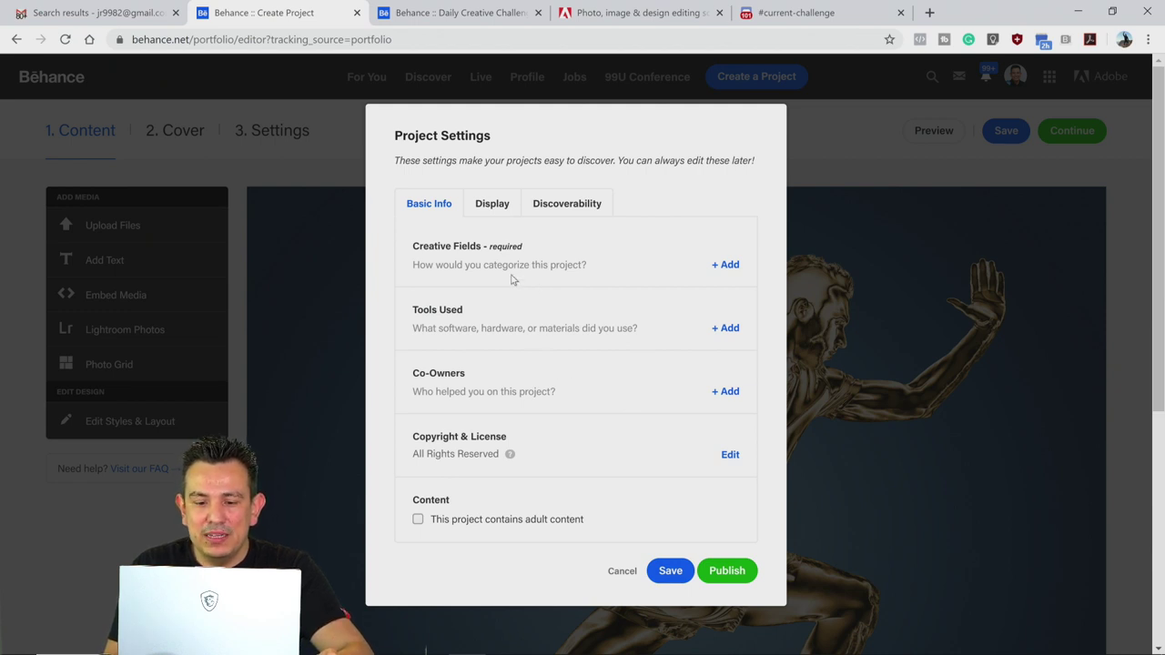
- Add the project tag #psdailychallenge under Discoverability and save the project settings
{"action": "left_click", "coordinate": [567, 206]}
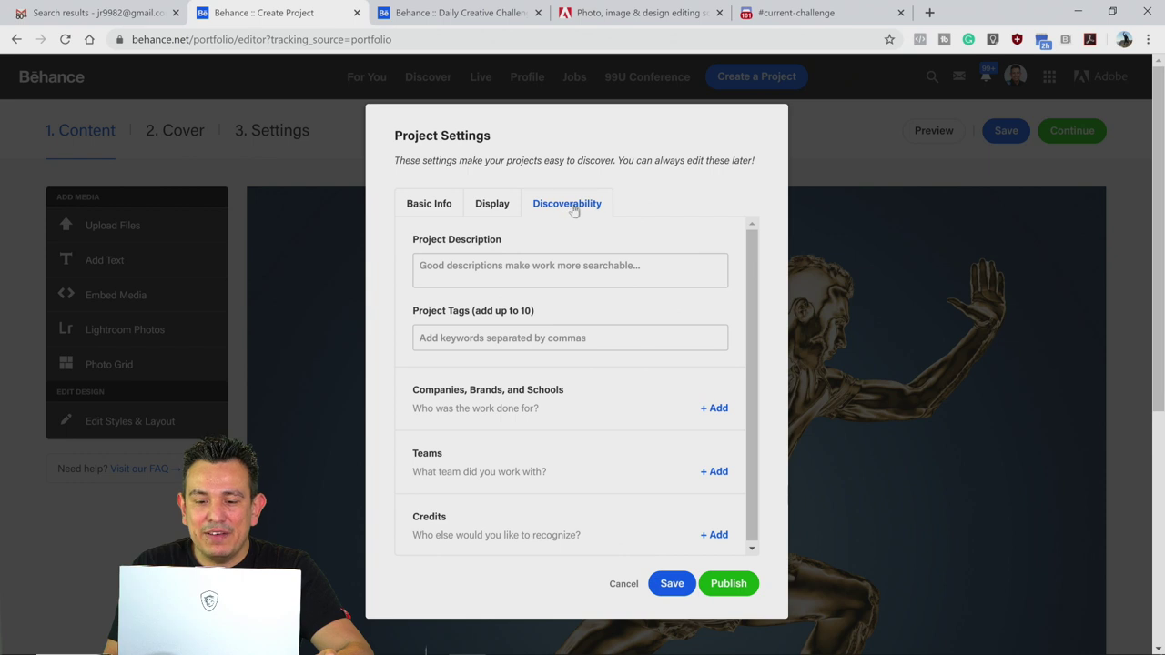
{"action": "left_click", "coordinate": [470, 341]}
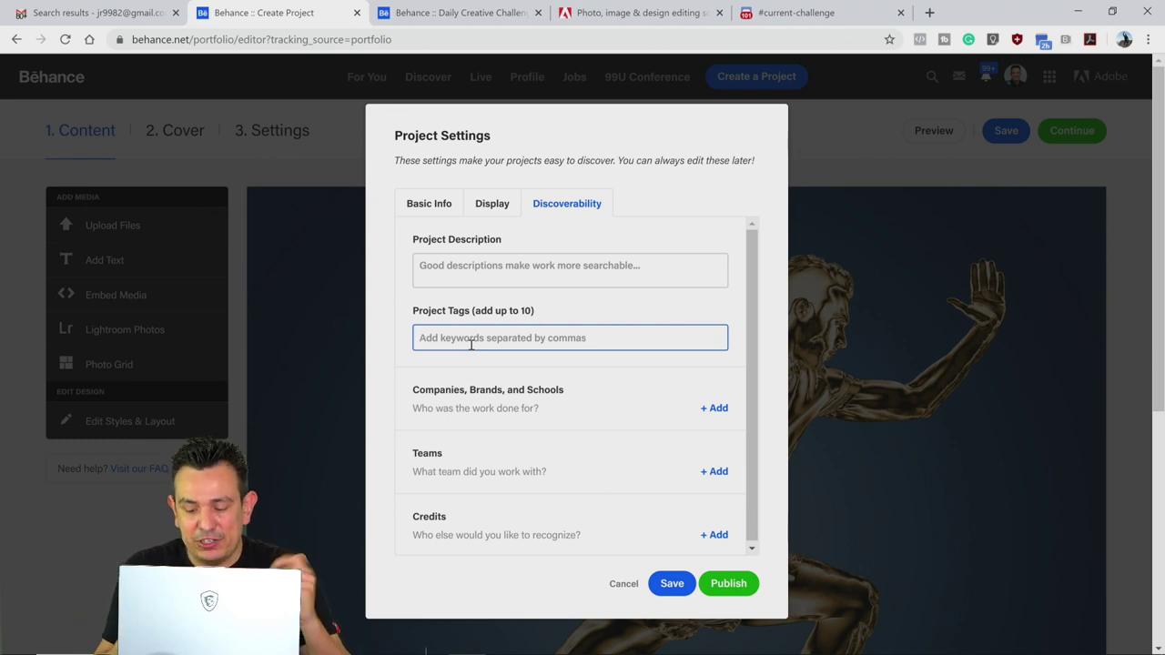
{"action": "type", "text": "#"}
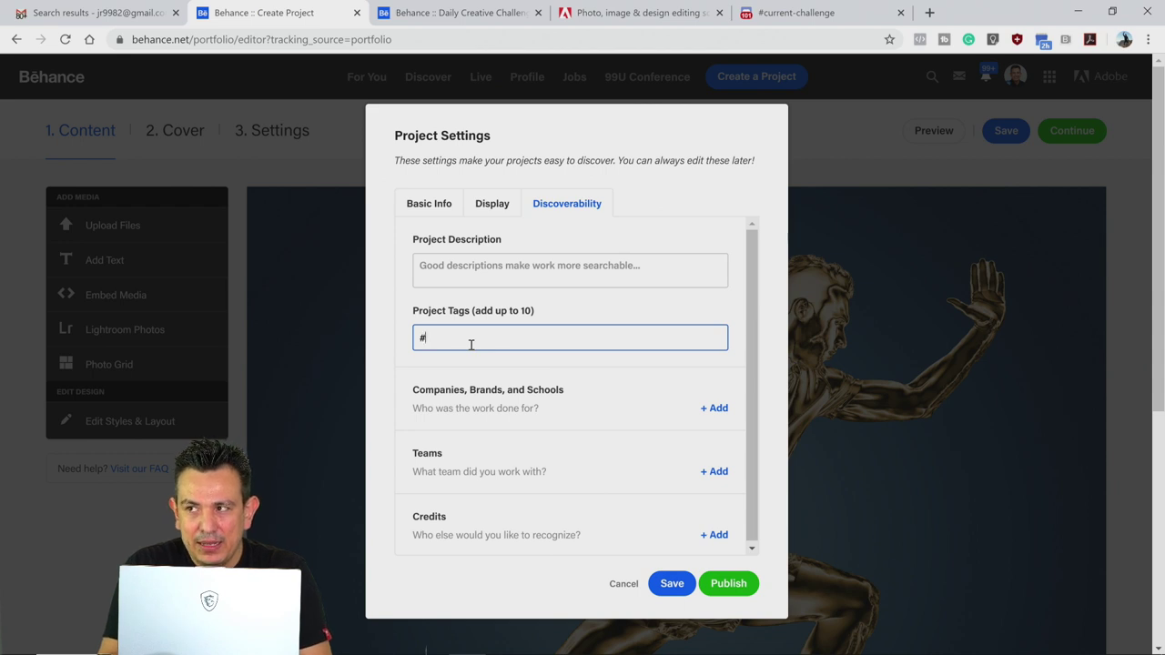
{"action": "type", "text": "psdaily"}
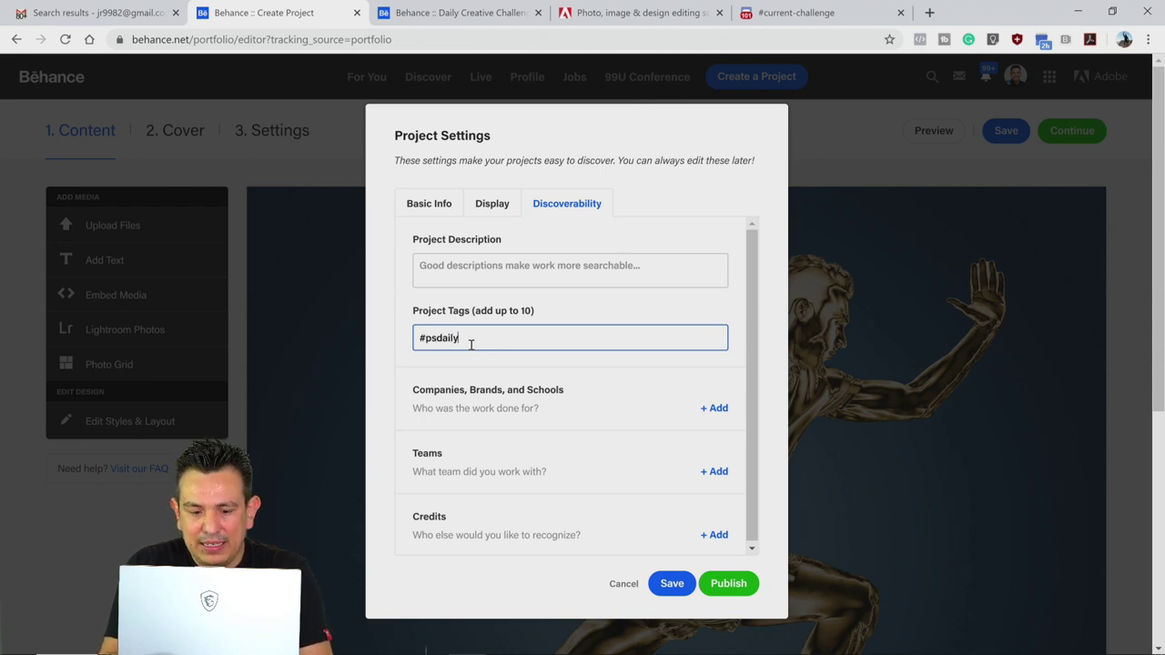
{"action": "type", "text": "challe"}
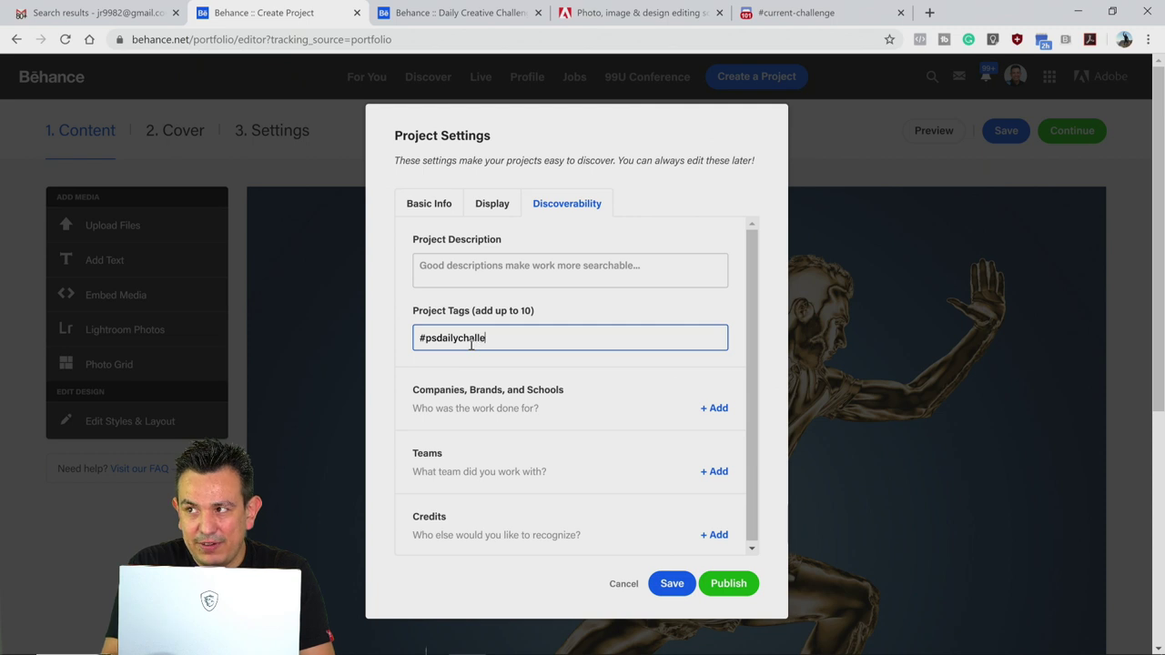
{"action": "type", "text": "nge"}
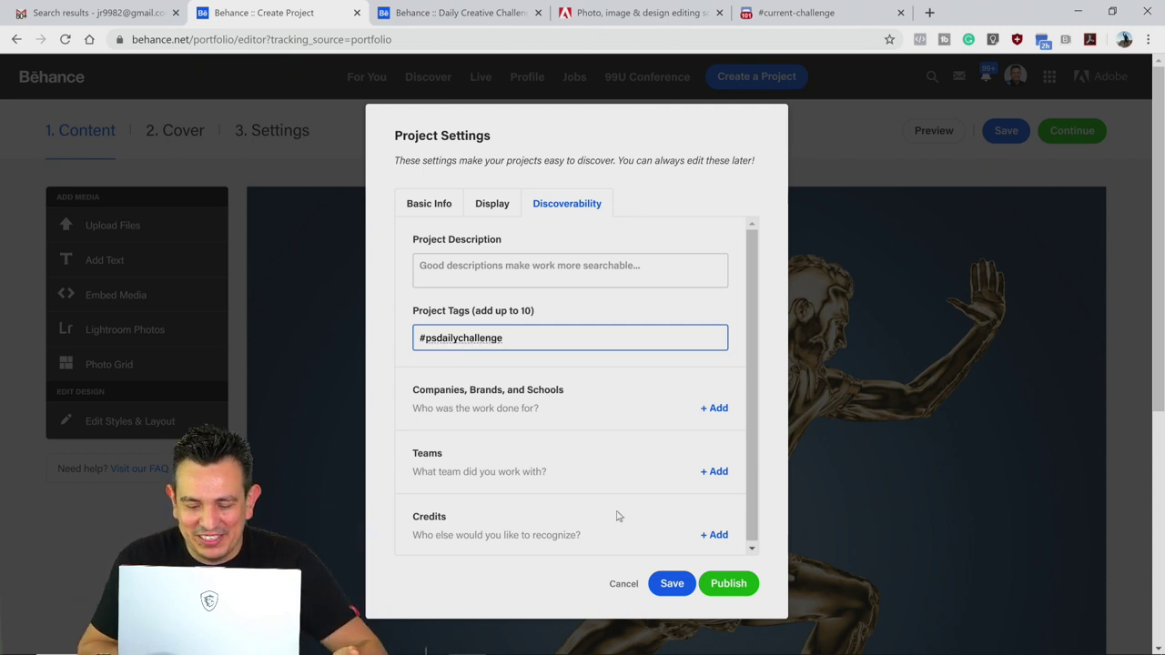
{"action": "left_click", "coordinate": [670, 588]}
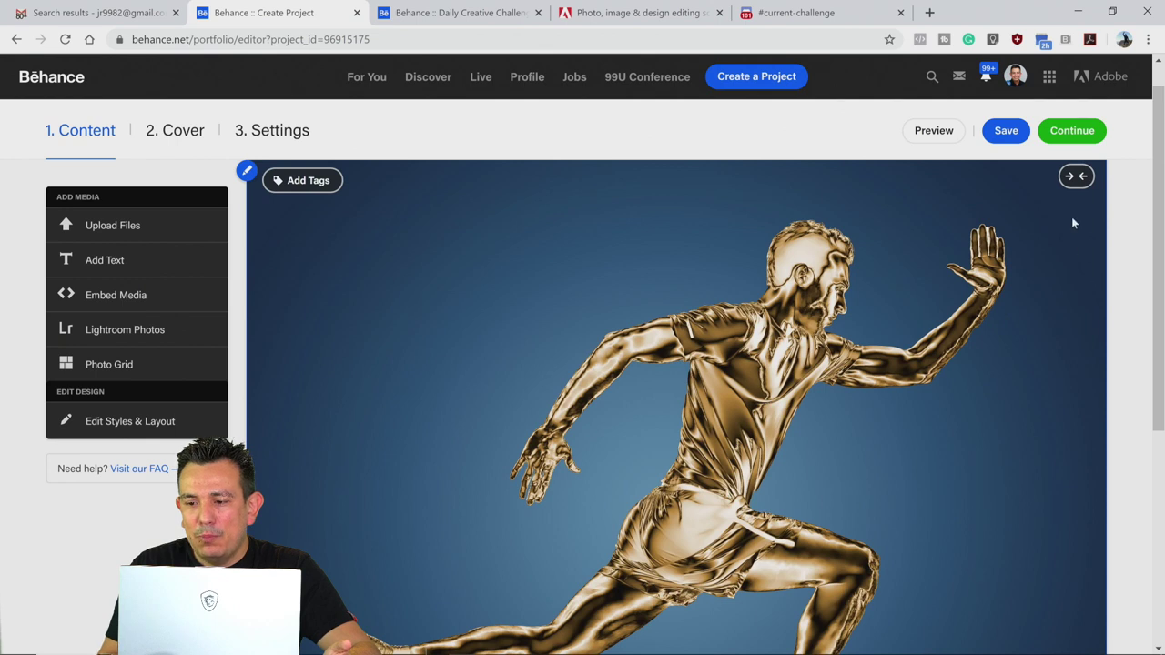
- Continue past the editor, cancel the Project Cover Image dialog, and return to the Behance home
{"action": "left_click", "coordinate": [1061, 141]}
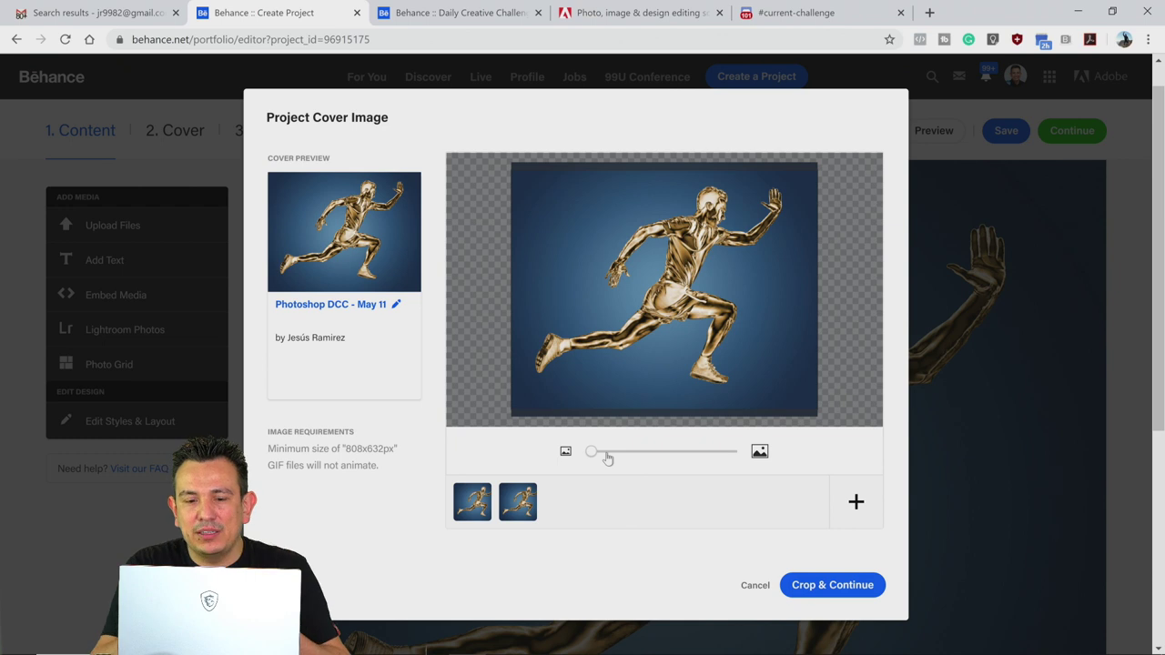
{"action": "left_click", "coordinate": [755, 585]}
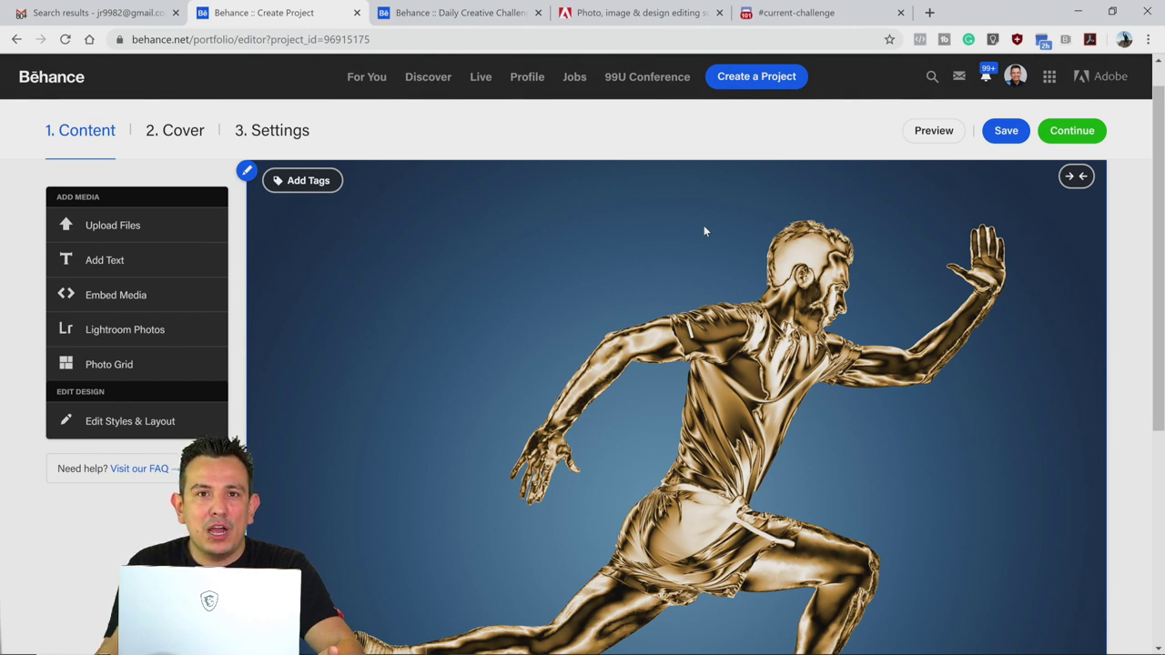
{"action": "left_click", "coordinate": [40, 76]}
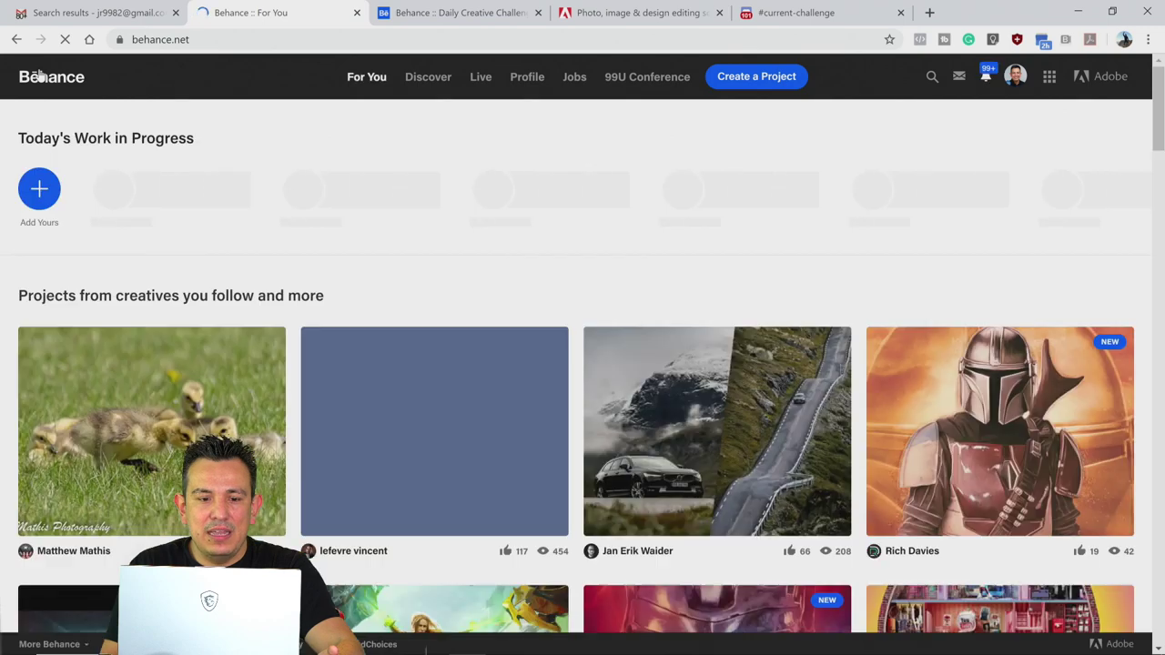
- Search Behance for #psdailychallenge, then clear the query and dismiss the Grammarly prompt
{"action": "left_click", "coordinate": [931, 80]}
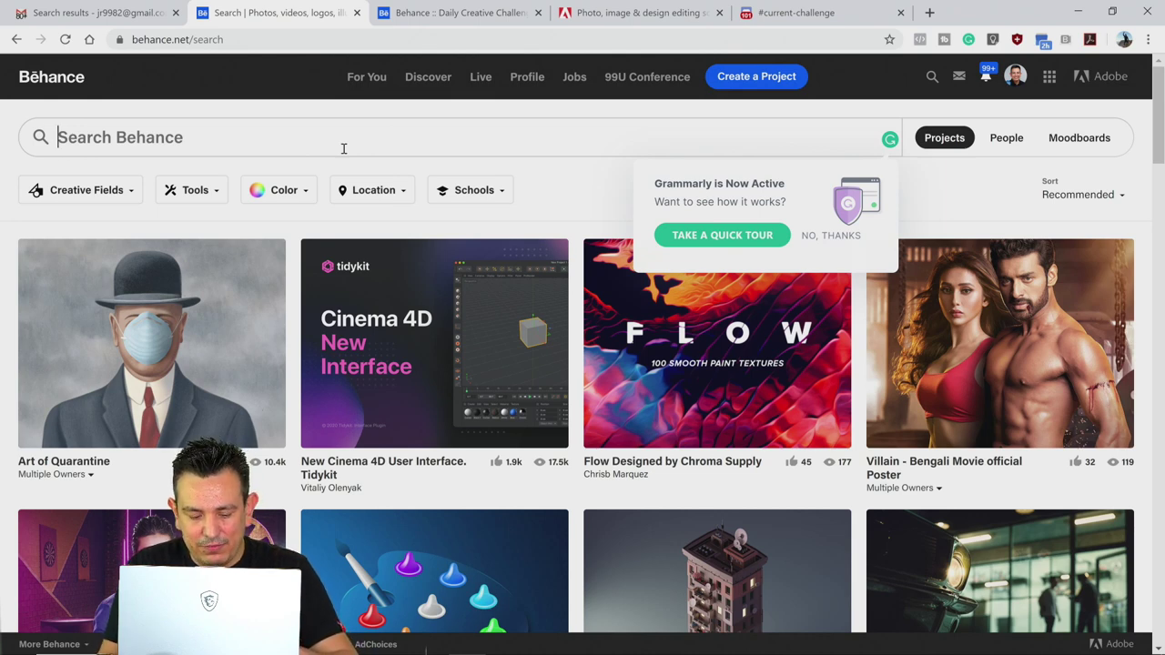
{"action": "type", "text": "#psdaily"}
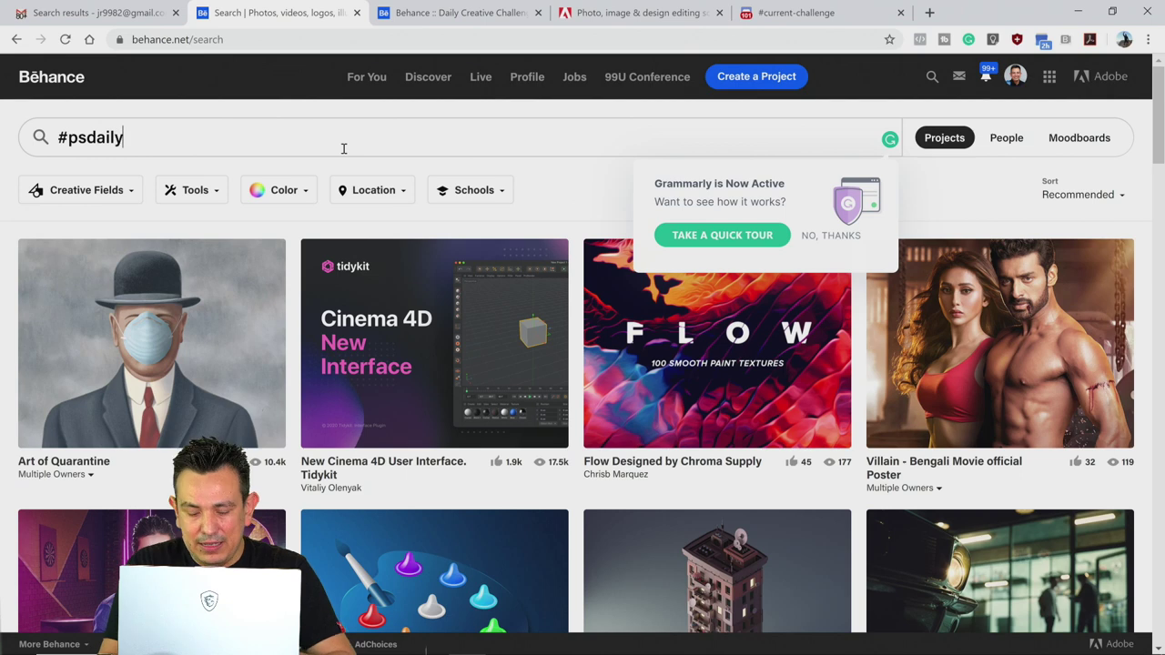
{"action": "type", "text": "challeng"}
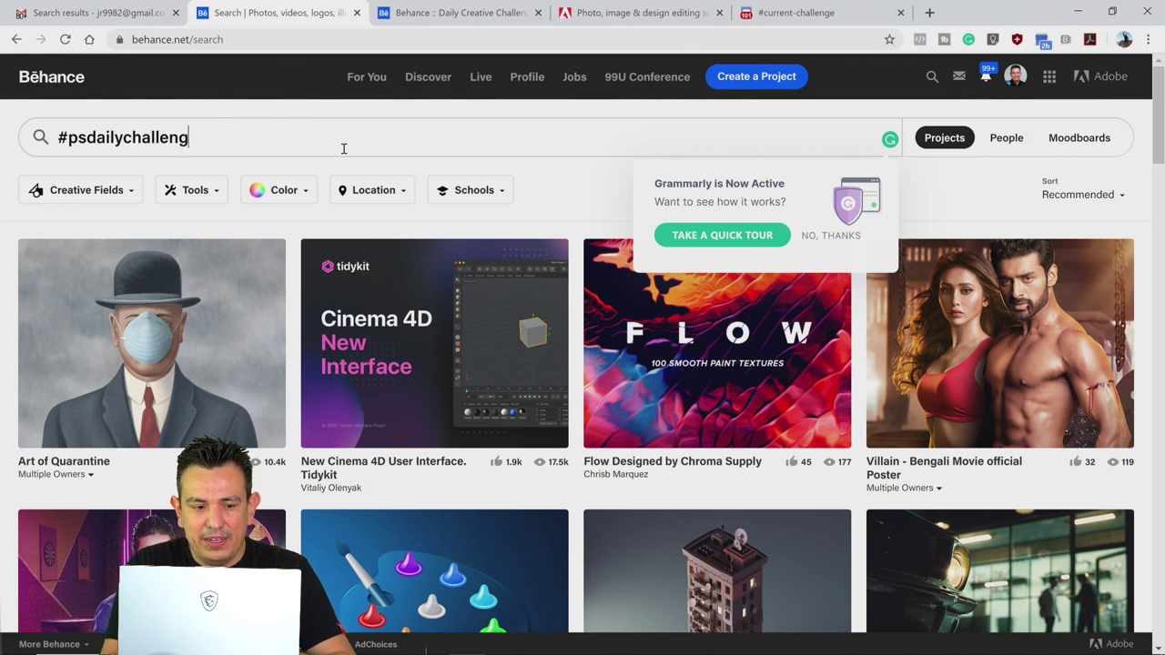
{"action": "type", "text": "e"}
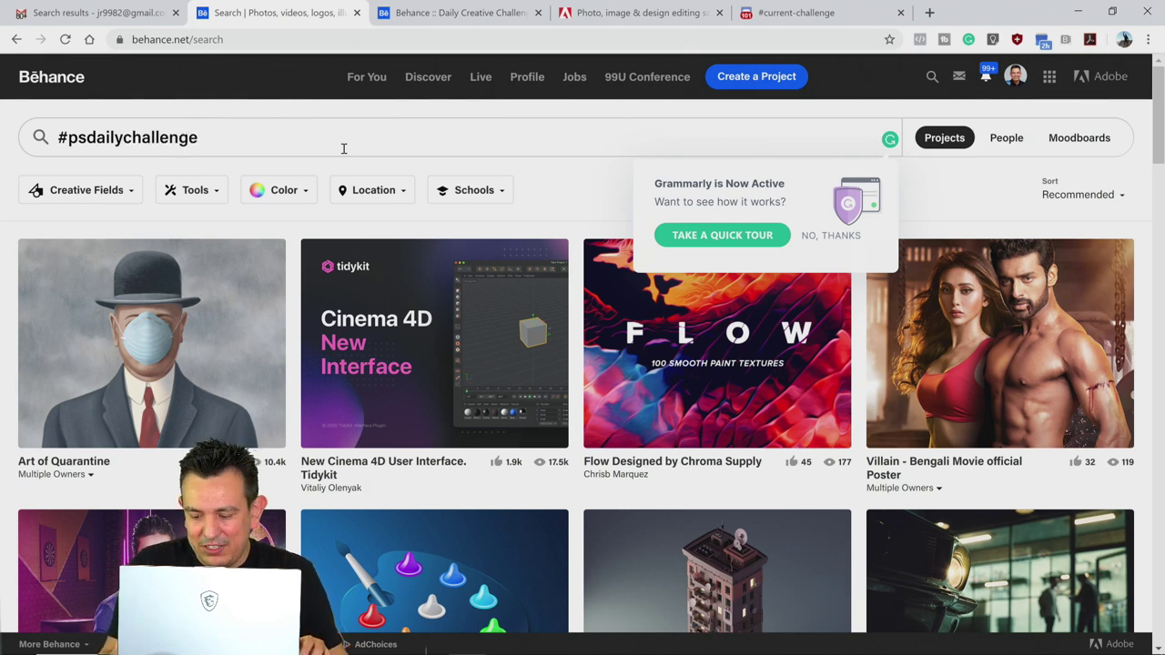
{"action": "key", "text": "Return"}
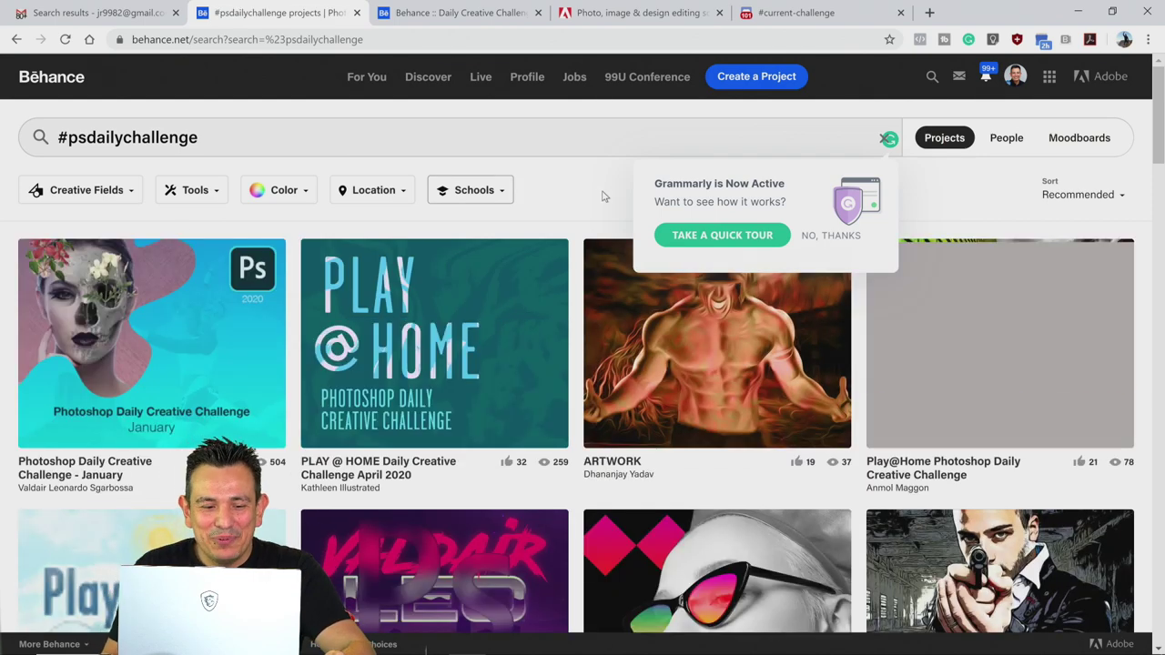
{"action": "left_click", "coordinate": [883, 139]}
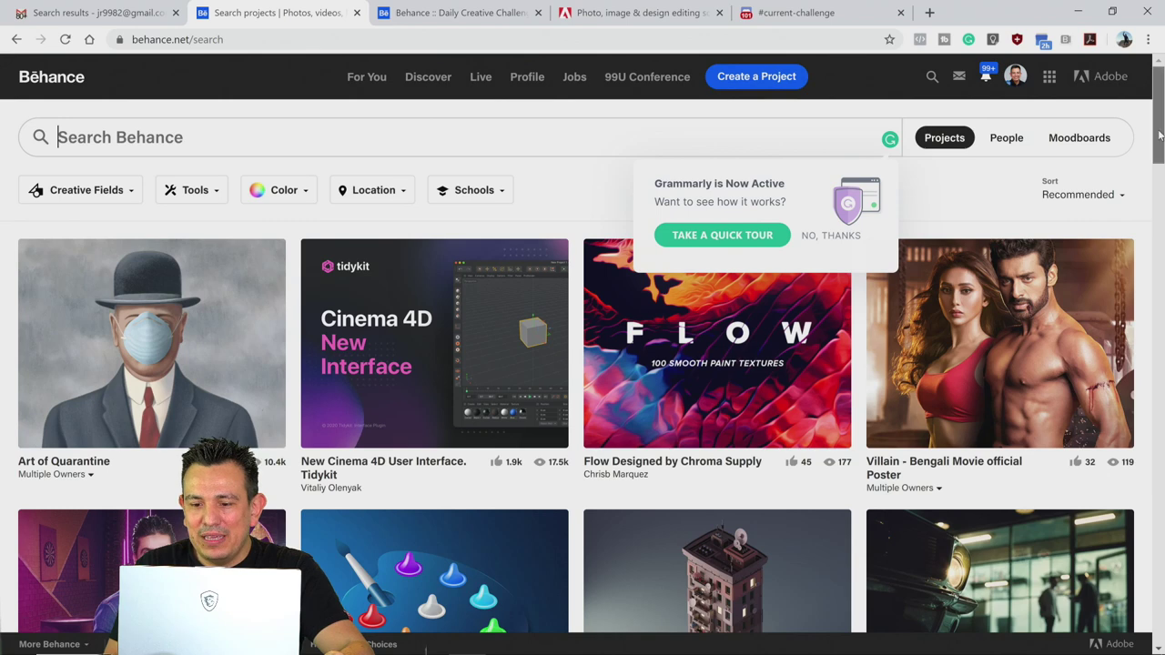
{"action": "scroll", "coordinate": [1152, 182], "scroll_direction": "down", "scroll_amount": 1}
{"action": "left_click", "coordinate": [822, 204]}
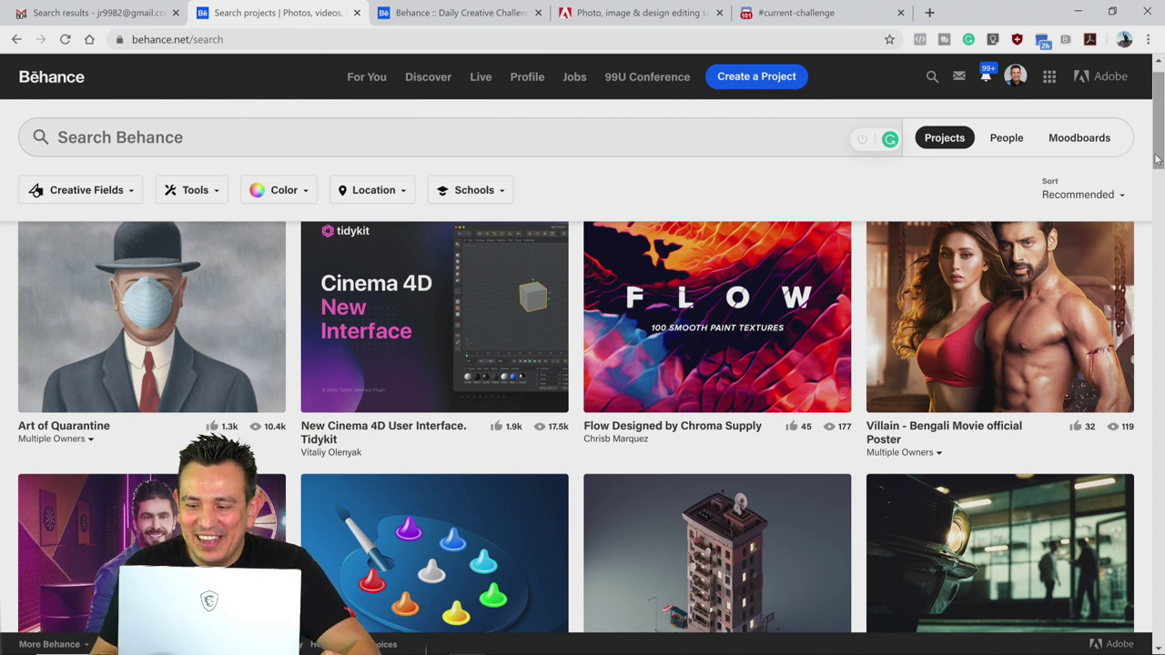
{"action": "left_click_drag", "start_coordinate": [1156, 160], "coordinate": [1152, 134]}
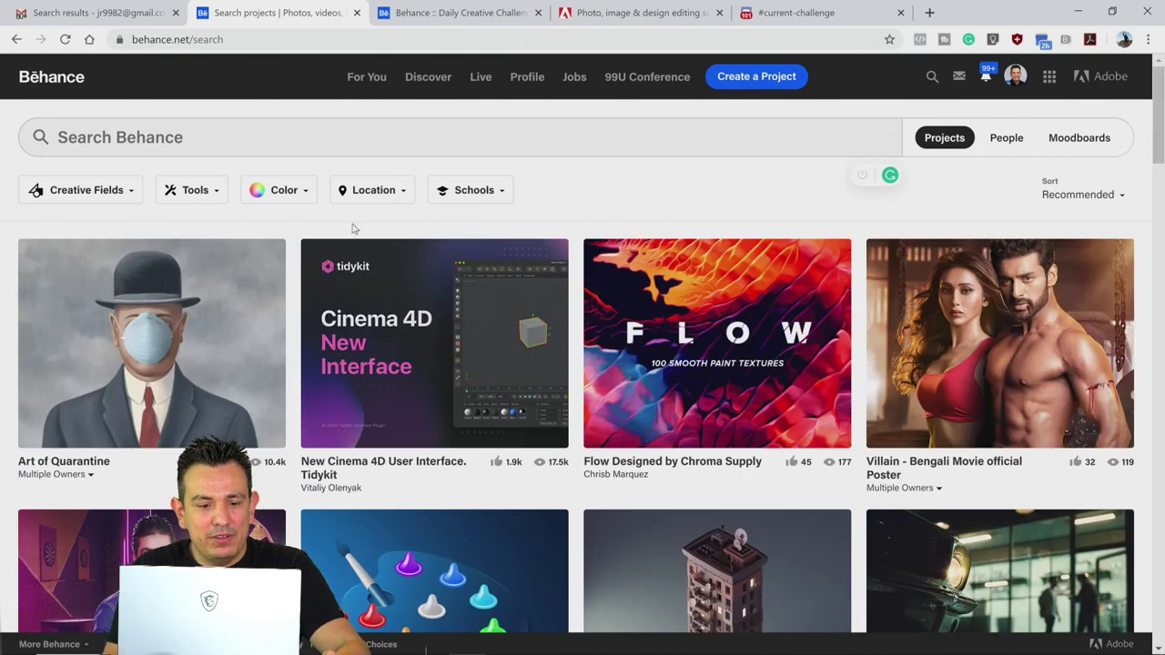
- Search #psdailychallenge again and browse the results toward the Creative Challenges gallery
{"action": "left_click", "coordinate": [313, 150]}
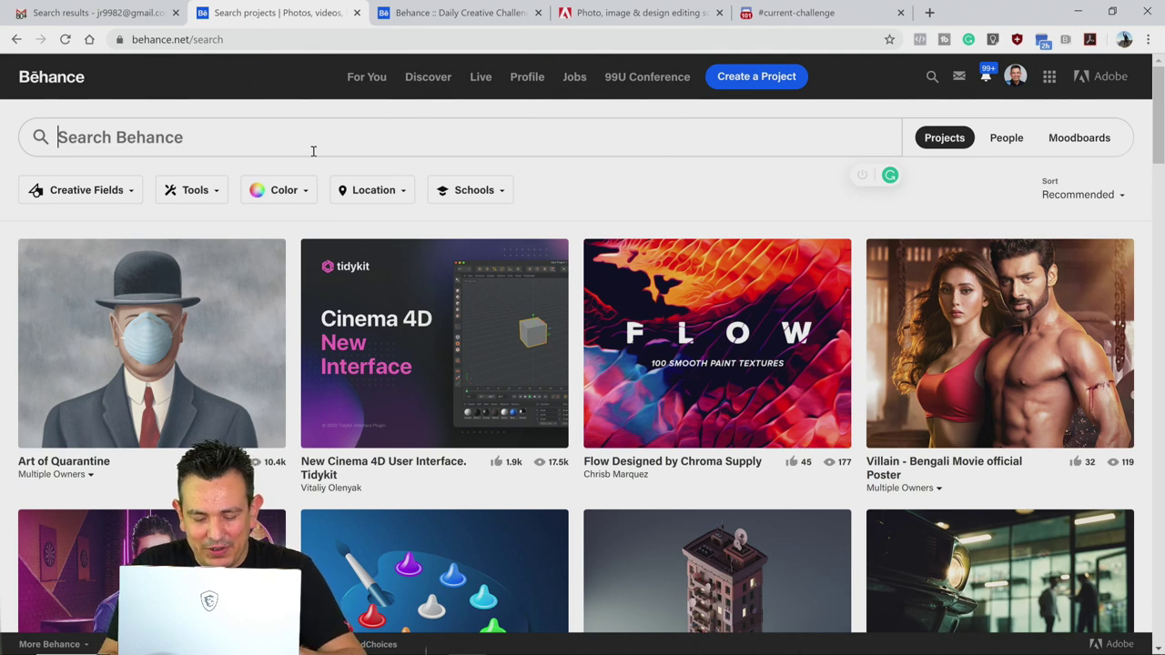
{"action": "type", "text": "#psdail"}
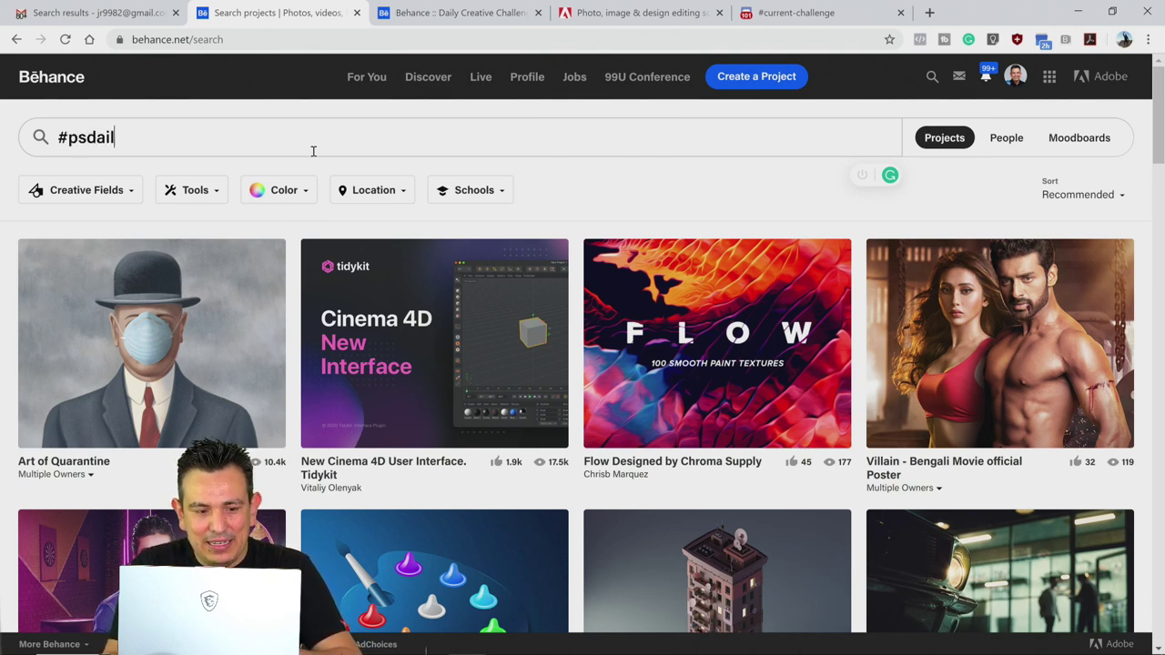
{"action": "type", "text": "ychallen"}
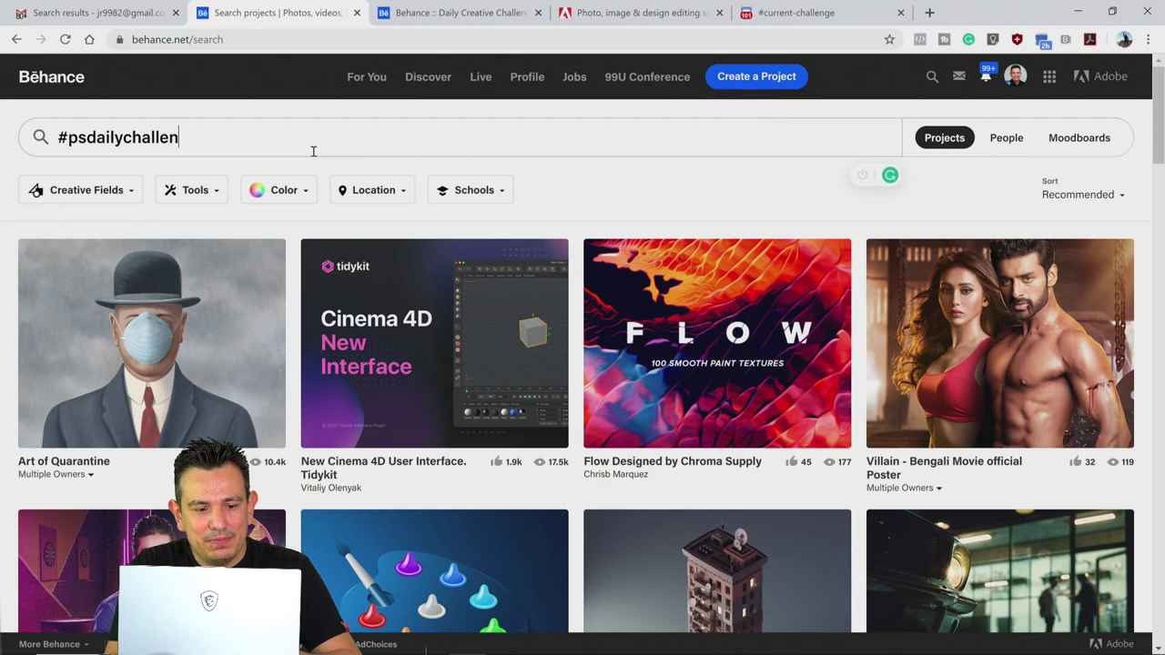
{"action": "type", "text": "ge"}
{"action": "key", "text": "Return"}
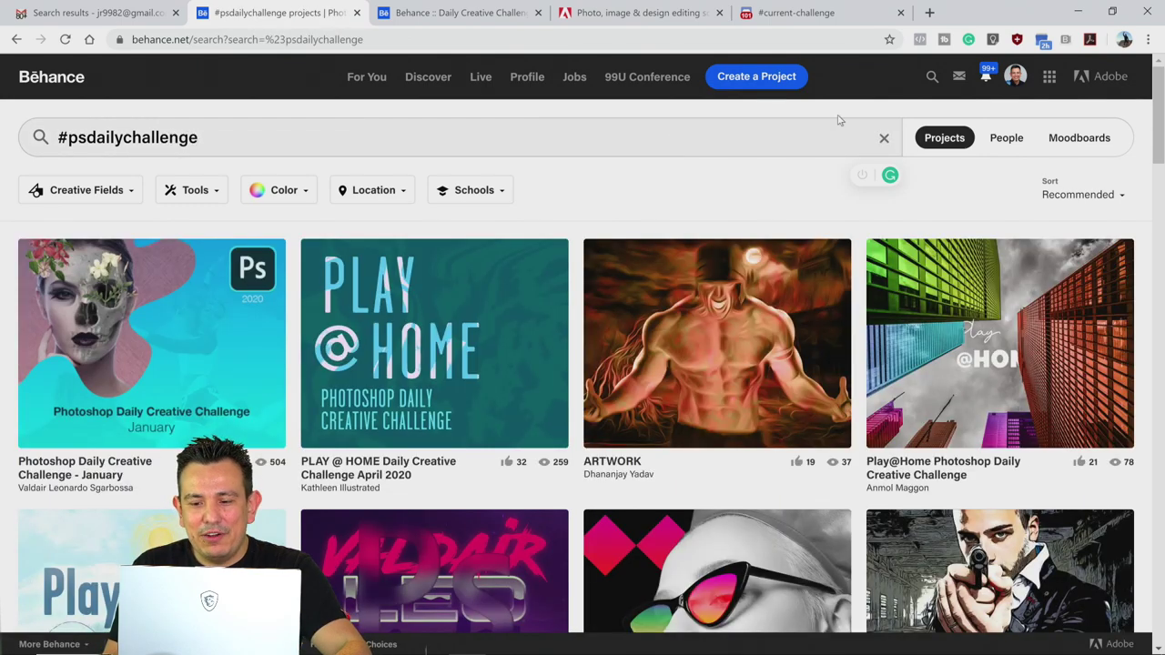
{"action": "left_click_drag", "start_coordinate": [1161, 102], "coordinate": [166, 513]}
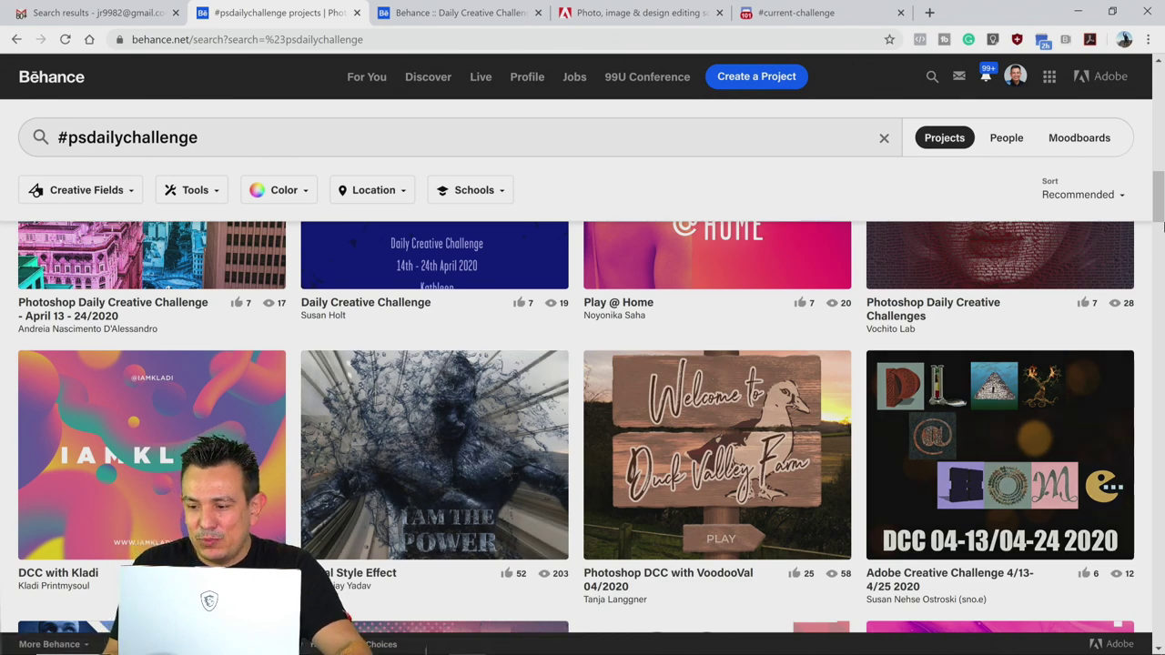
{"action": "left_click_drag", "start_coordinate": [1159, 199], "coordinate": [1152, 296]}
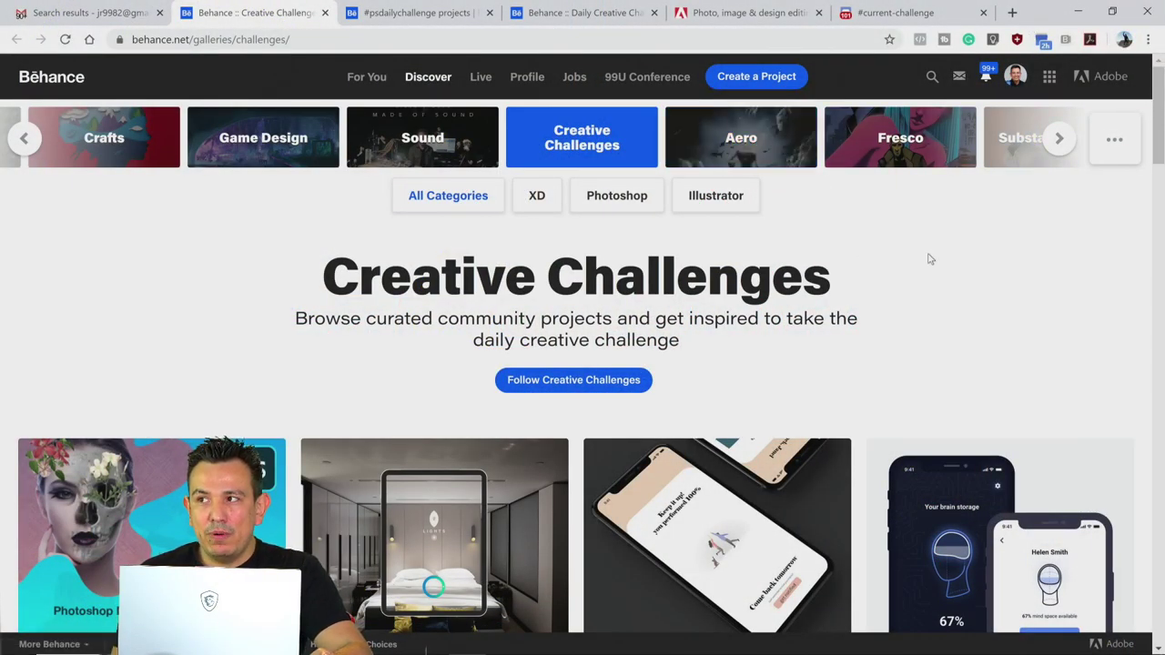
{"action": "scroll", "coordinate": [929, 259], "scroll_direction": "down", "scroll_amount": 1}
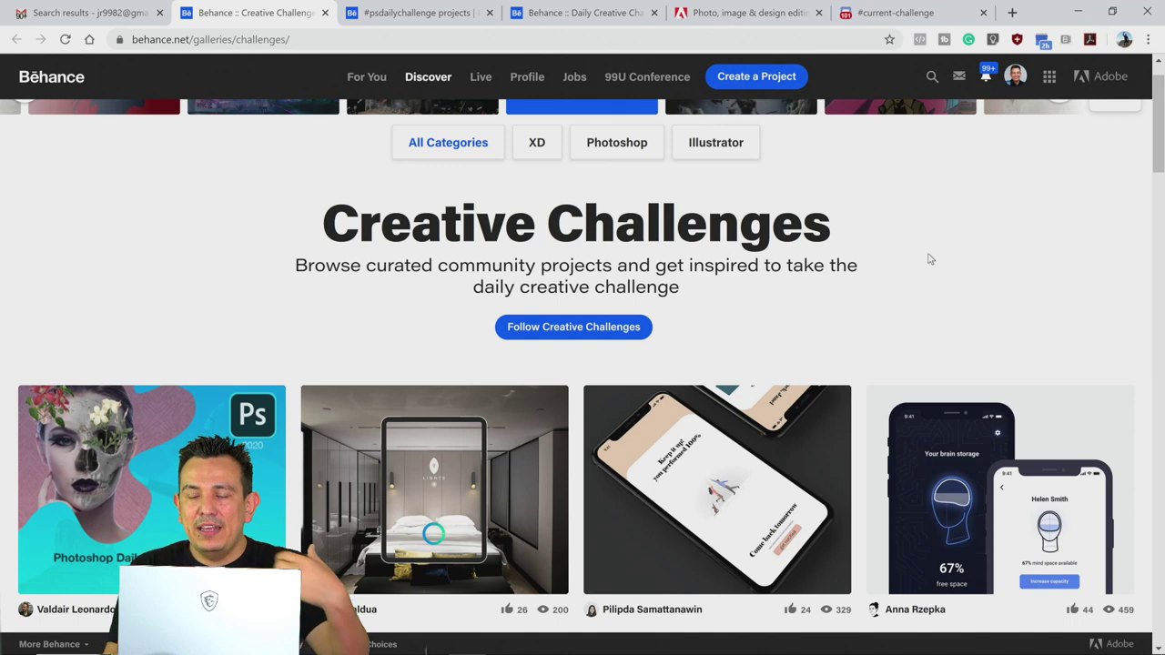
{"action": "scroll", "coordinate": [928, 259], "scroll_direction": "down", "scroll_amount": 1}
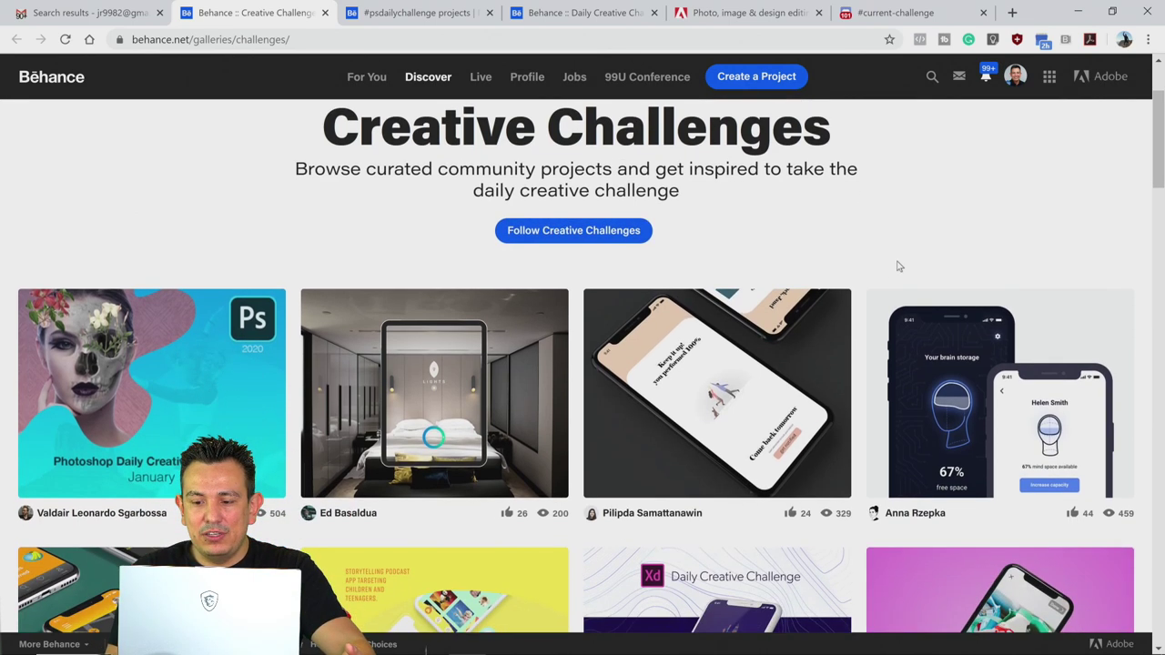
{"action": "scroll", "coordinate": [864, 280], "scroll_direction": "down", "scroll_amount": 1}
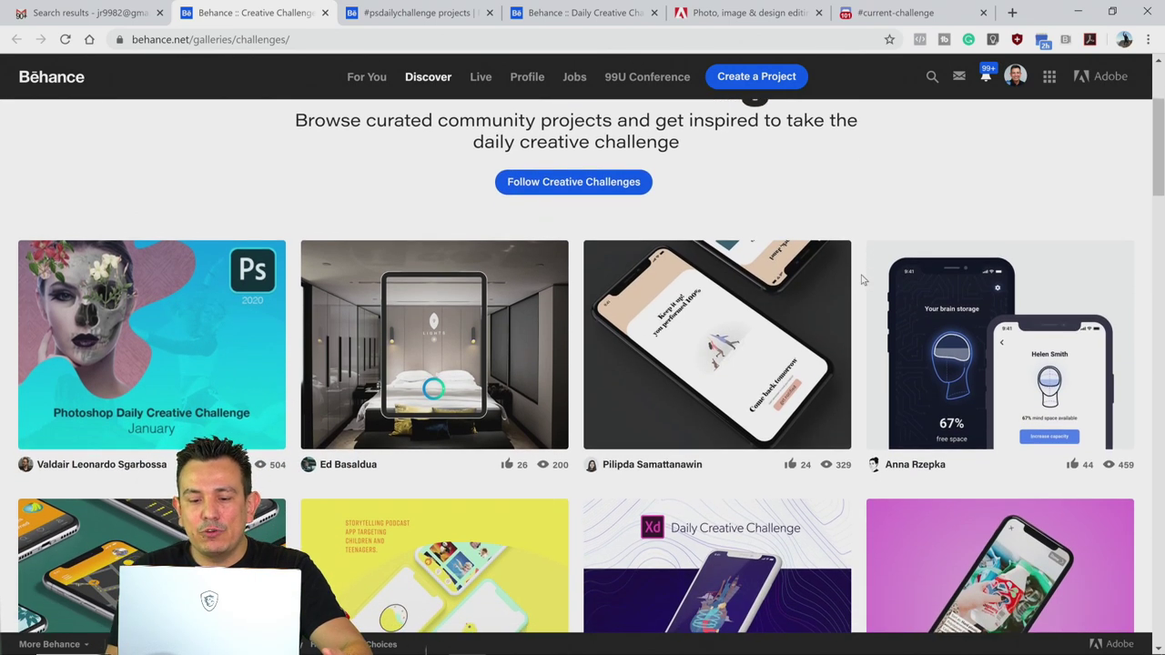
{"action": "scroll", "coordinate": [864, 280], "scroll_direction": "down", "scroll_amount": 1}
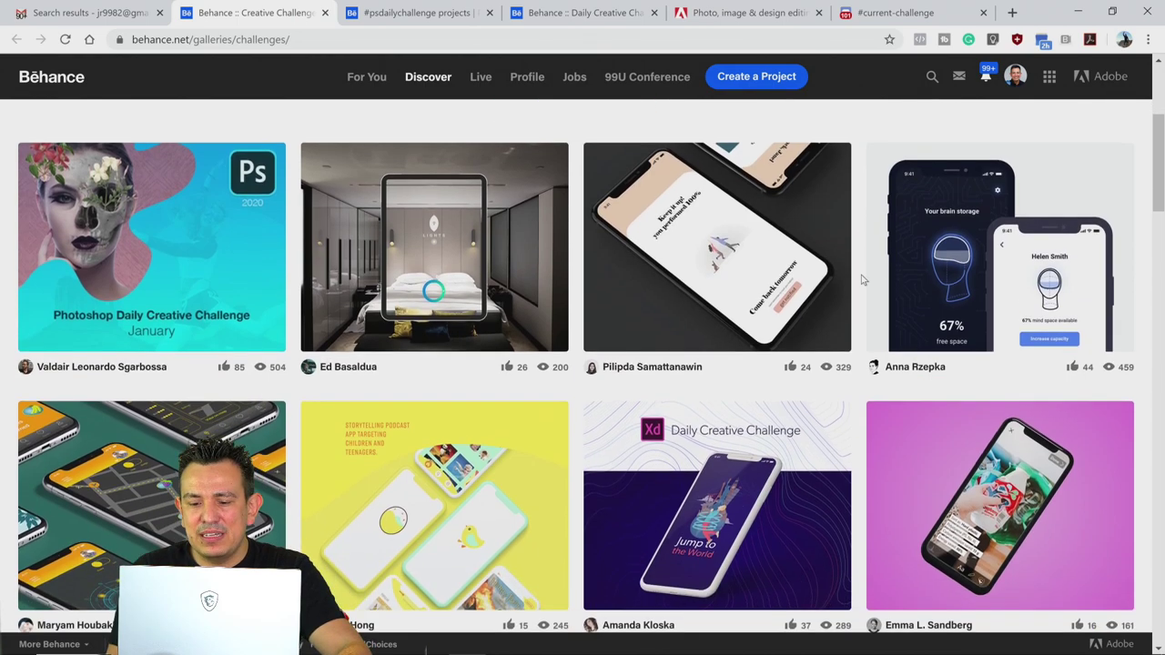
{"action": "scroll", "coordinate": [864, 280], "scroll_direction": "down", "scroll_amount": 4}
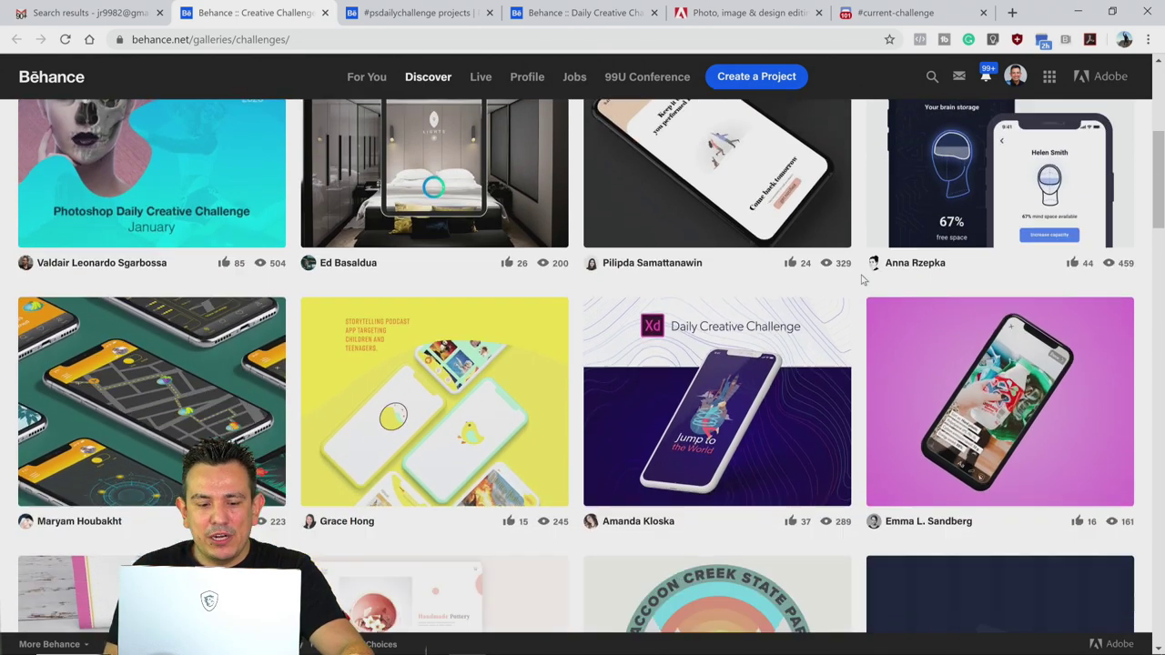
{"action": "scroll", "coordinate": [864, 280], "scroll_direction": "down", "scroll_amount": 7}
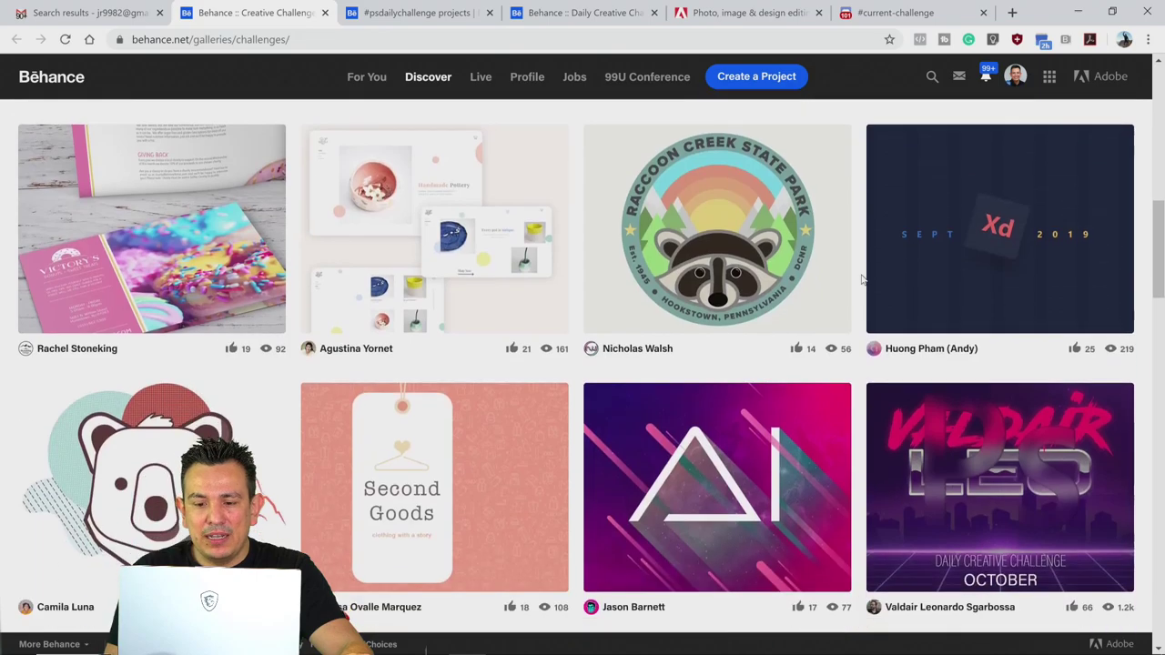
{"action": "scroll", "coordinate": [863, 280], "scroll_direction": "down", "scroll_amount": 8}
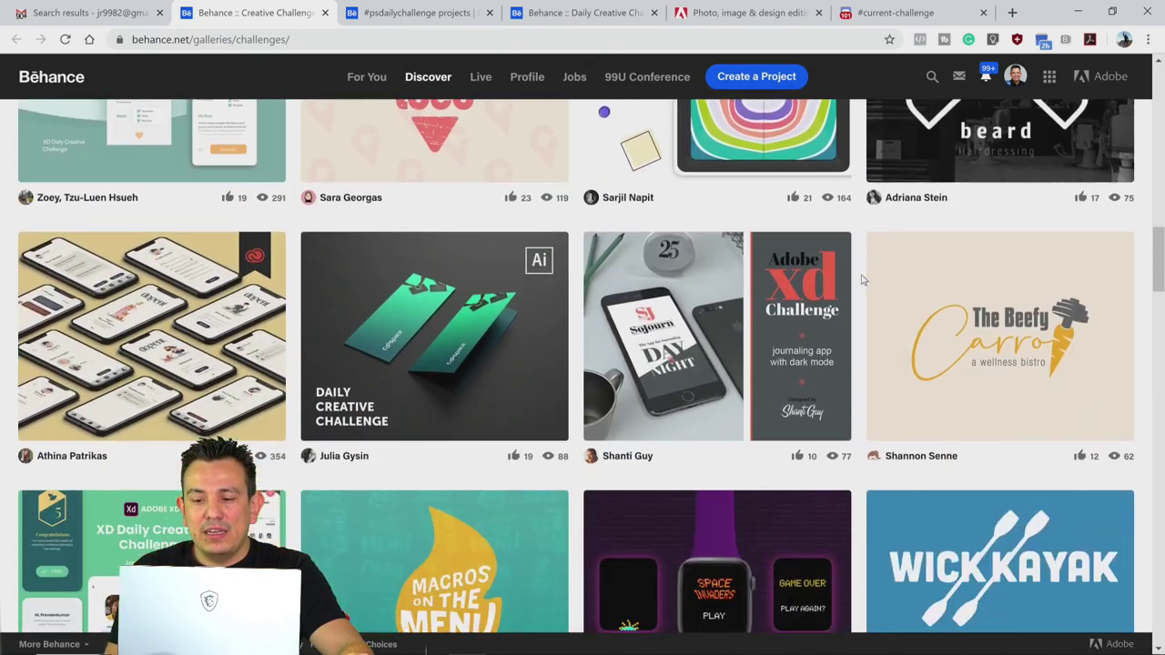
{"action": "scroll", "coordinate": [864, 280], "scroll_direction": "down", "scroll_amount": 10}
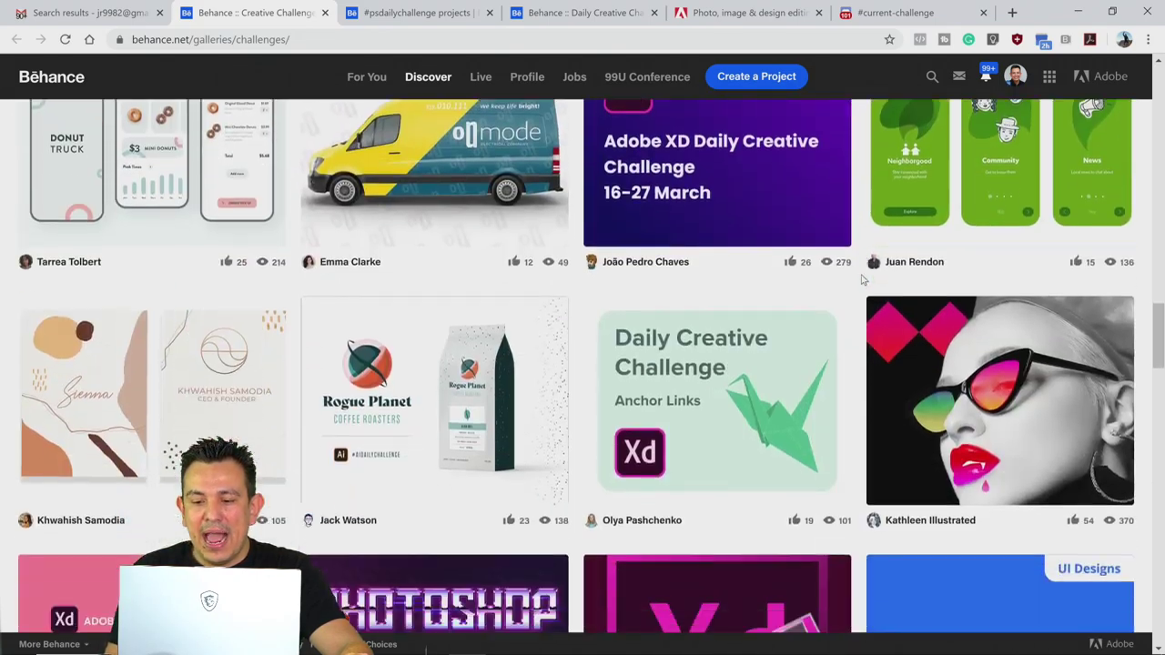
{"action": "scroll", "coordinate": [864, 281], "scroll_direction": "up", "scroll_amount": 20}
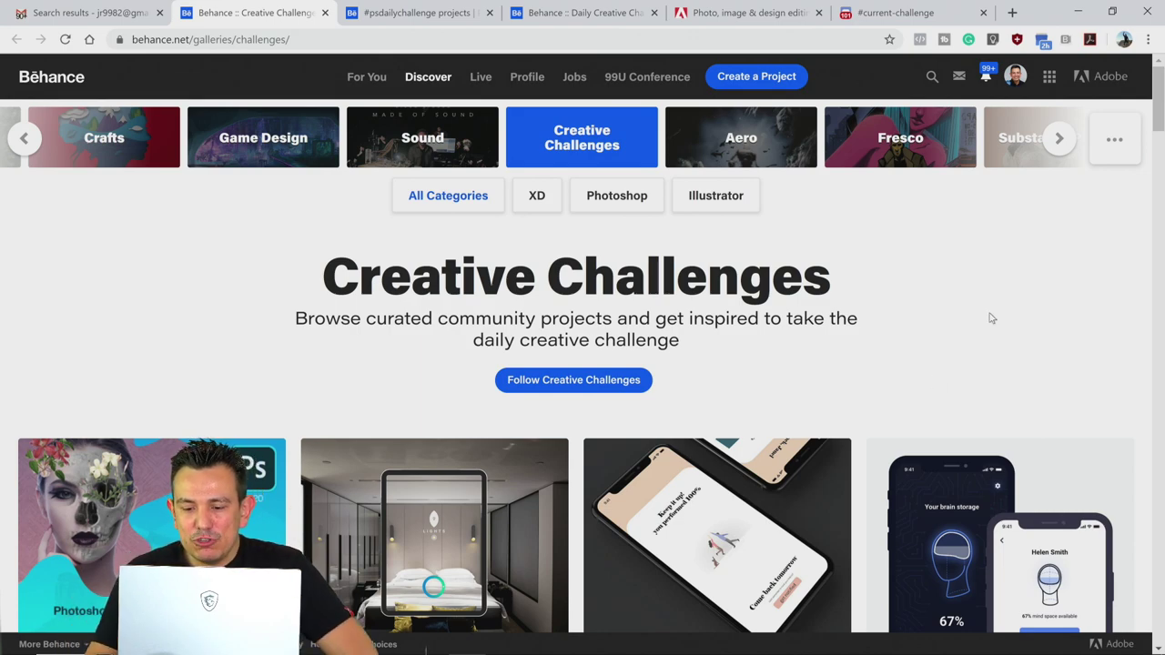
{"action": "scroll", "coordinate": [990, 319], "scroll_direction": "down", "scroll_amount": 4}
{"action": "scroll", "coordinate": [990, 318], "scroll_direction": "up", "scroll_amount": 5}
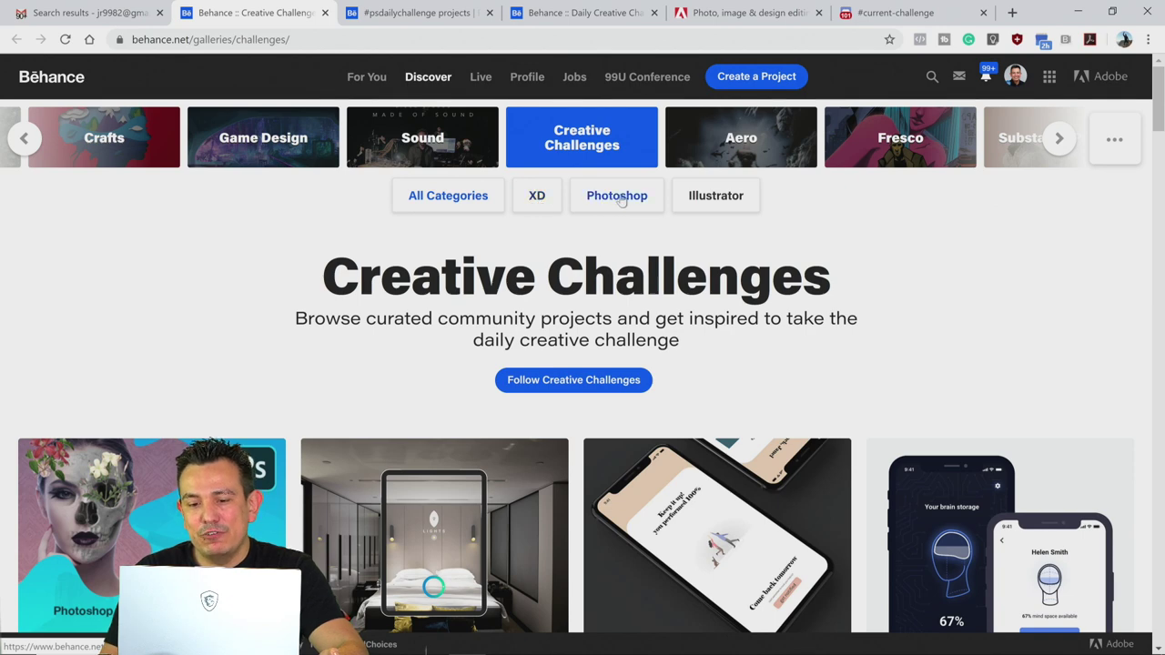
- Filter the Creative Challenges gallery to Photoshop and scroll through its challenge projects
{"action": "left_click", "coordinate": [593, 206]}
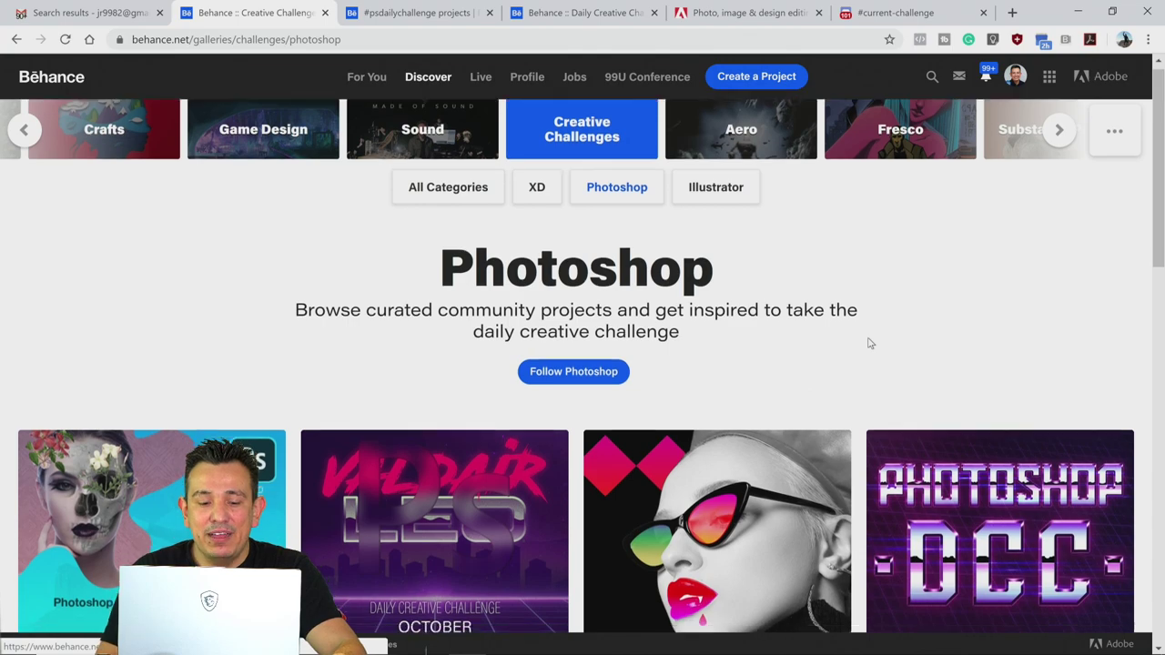
{"action": "scroll", "coordinate": [869, 343], "scroll_direction": "down", "scroll_amount": 3}
{"action": "scroll", "coordinate": [869, 343], "scroll_direction": "down", "scroll_amount": 6}
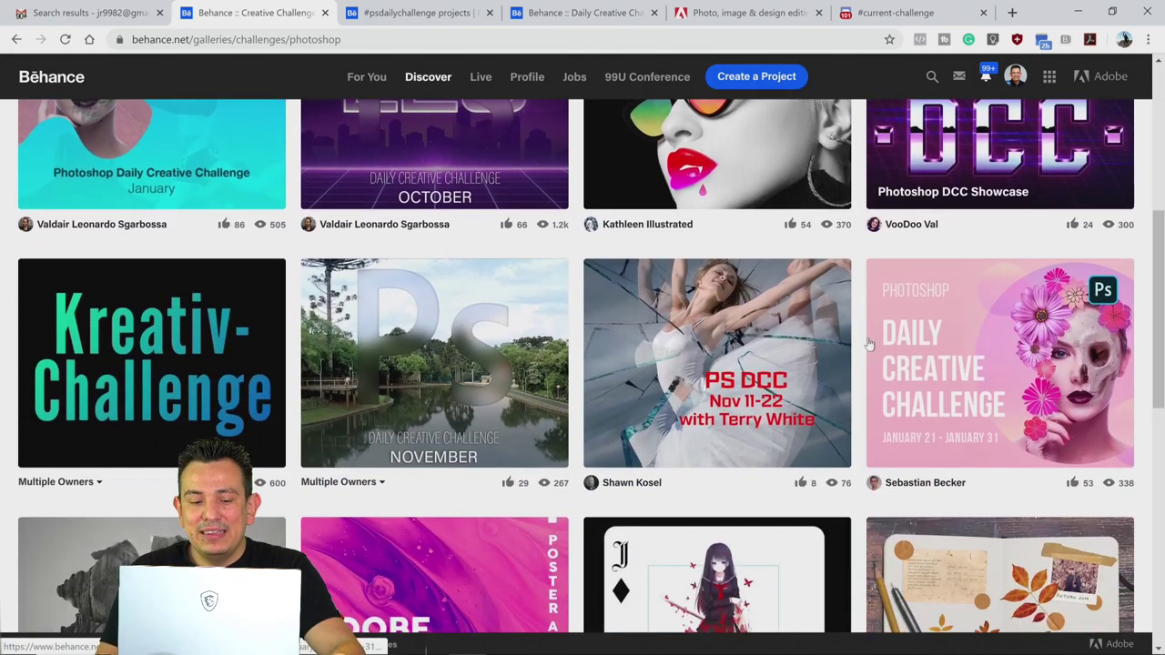
{"action": "scroll", "coordinate": [869, 343], "scroll_direction": "down", "scroll_amount": 3}
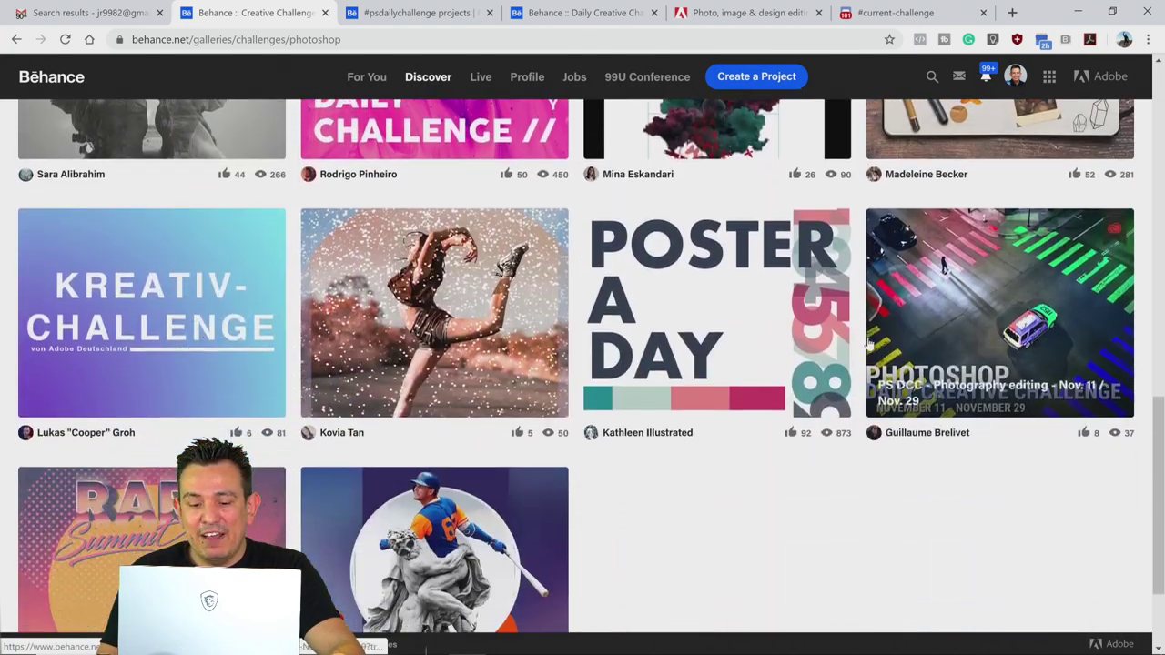
{"action": "scroll", "coordinate": [869, 343], "scroll_direction": "up", "scroll_amount": 9}
{"action": "scroll", "coordinate": [869, 343], "scroll_direction": "up", "scroll_amount": 2}
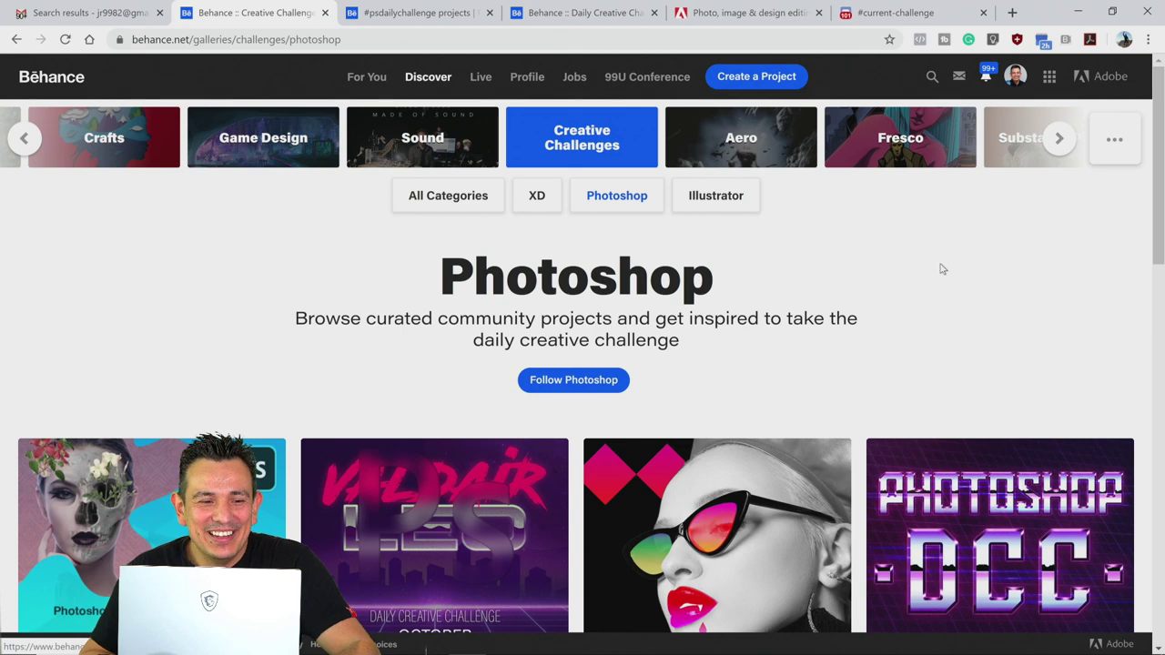
- Bring Photoshop with Gilded-Objects.jpg to the front and toggle the workspace switcher list
{"action": "mouse_move", "coordinate": [432, 648]}
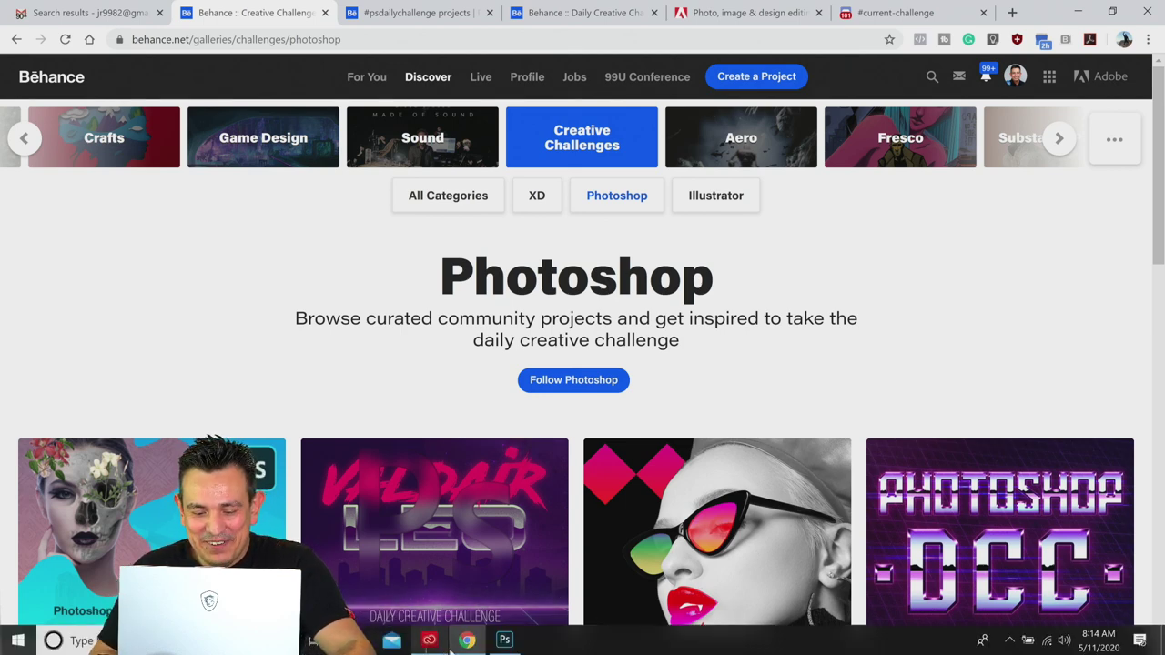
{"action": "left_click", "coordinate": [504, 639]}
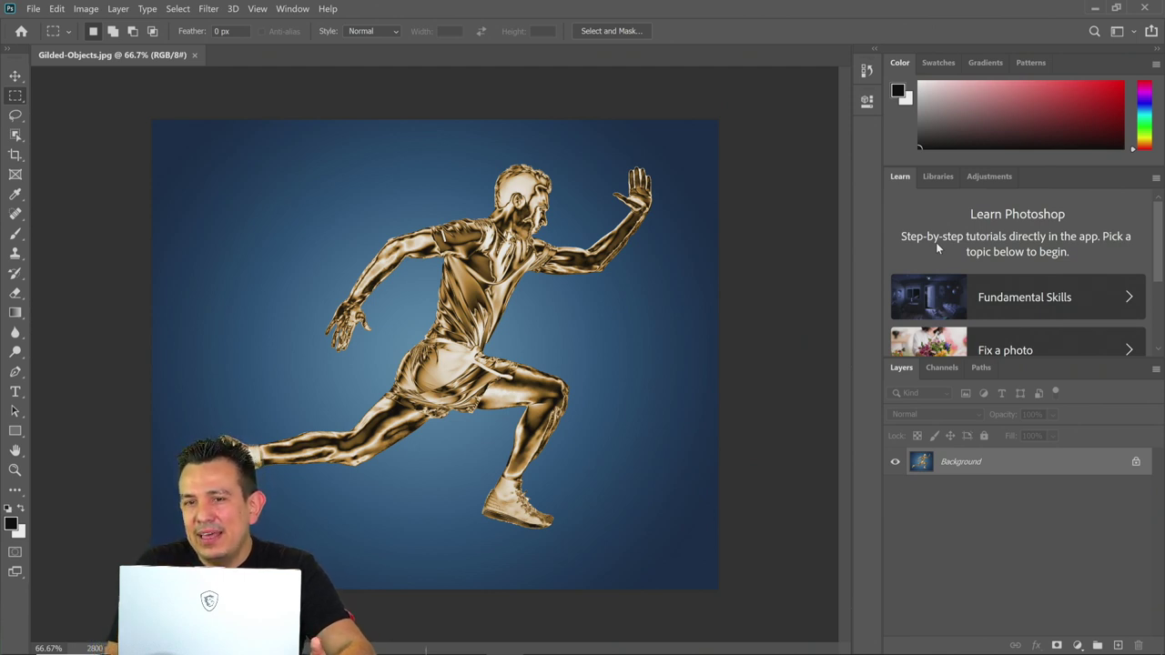
{"action": "left_click", "coordinate": [1133, 32]}
{"action": "left_click", "coordinate": [1134, 33]}
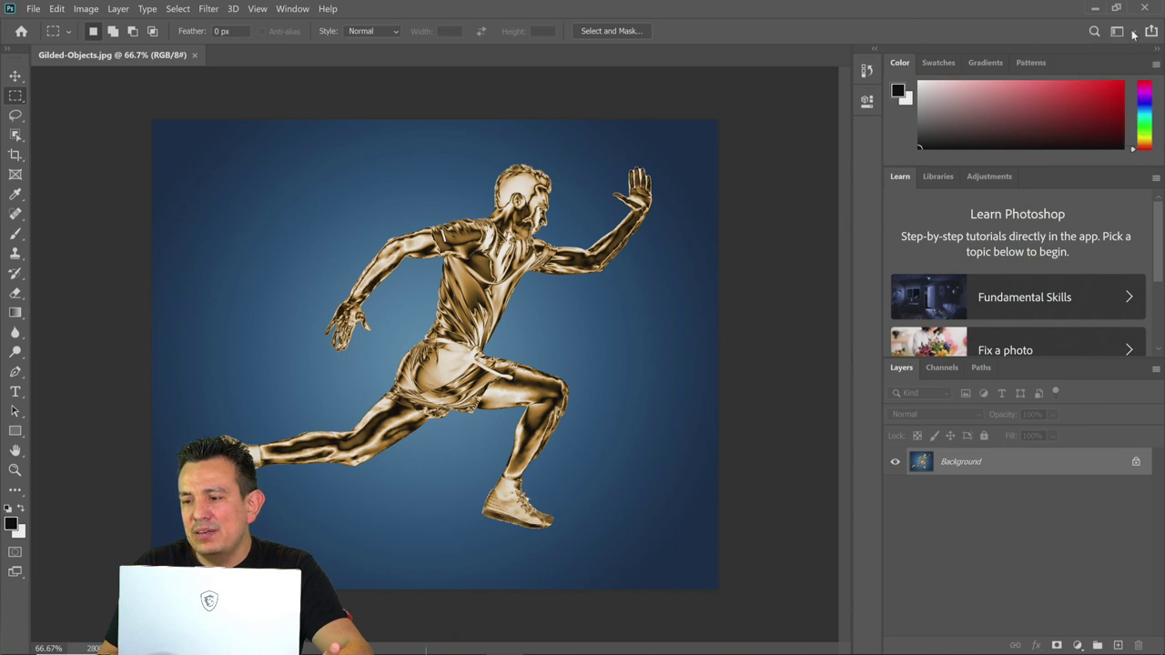
{"action": "left_click", "coordinate": [1134, 33]}
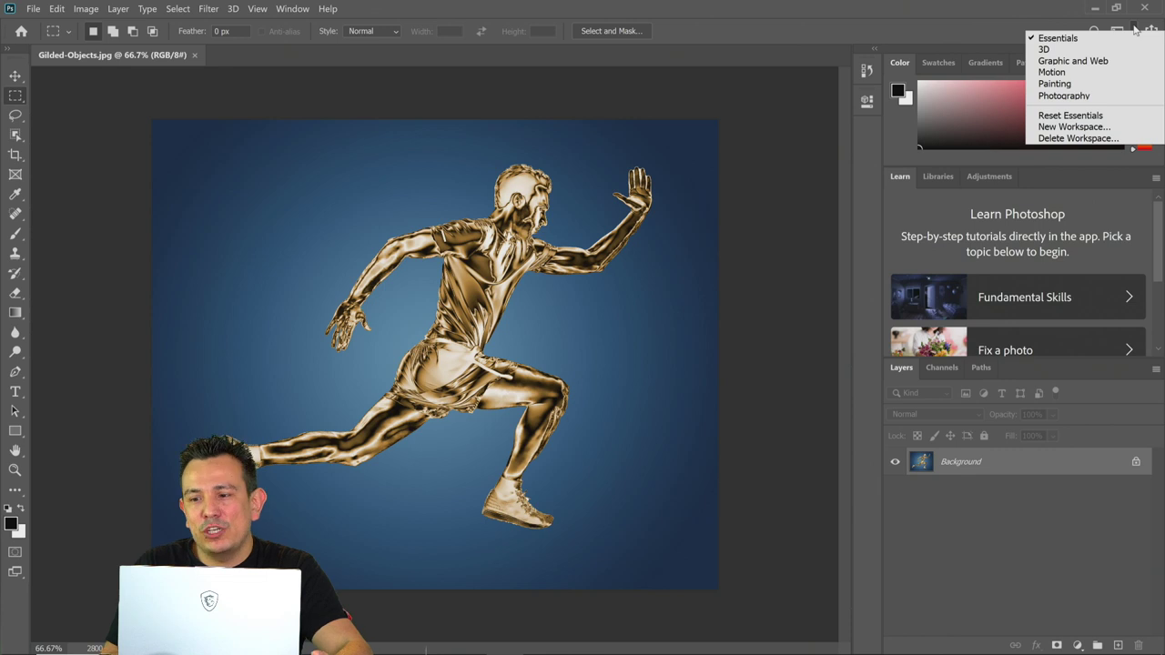
{"action": "left_click", "coordinate": [1134, 31]}
{"action": "left_click", "coordinate": [1134, 31]}
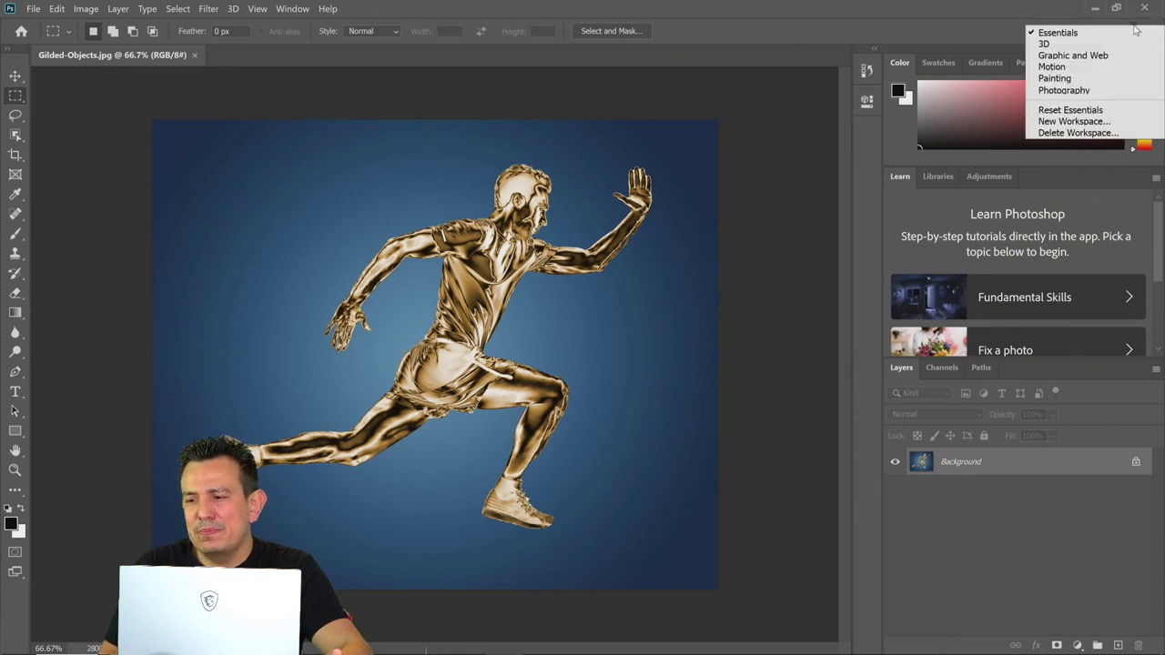
- Try the 3D, Graphic and Web, Photography and Painting workspaces in turn
{"action": "left_click", "coordinate": [1082, 46]}
{"action": "left_click", "coordinate": [1148, 31]}
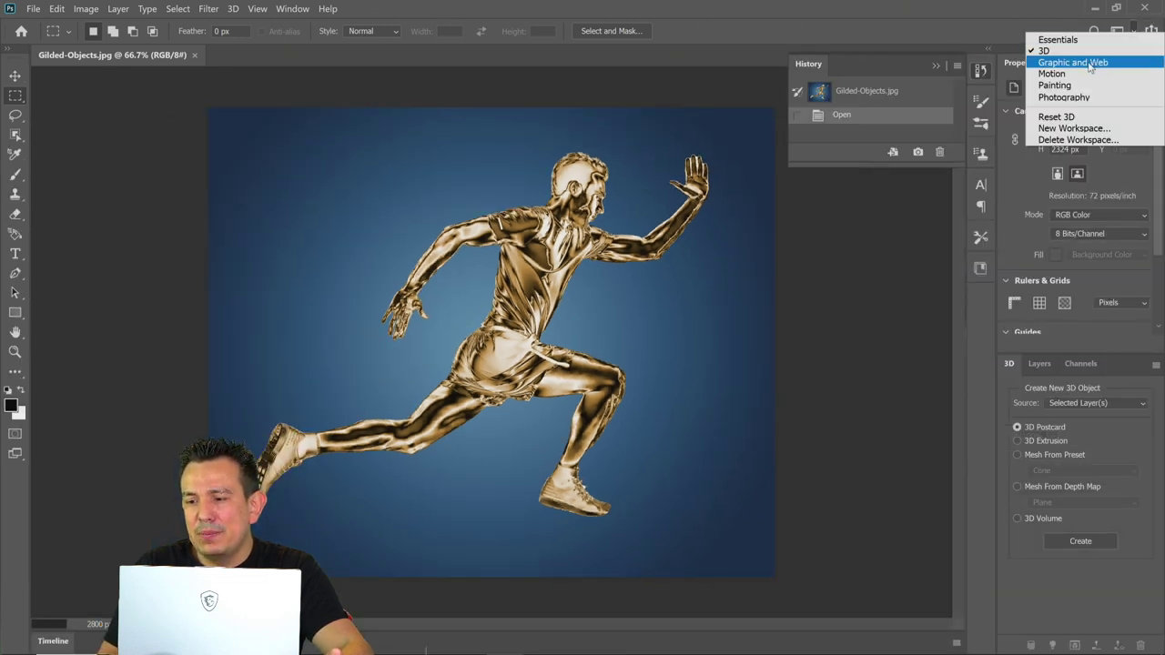
{"action": "left_click", "coordinate": [1089, 64]}
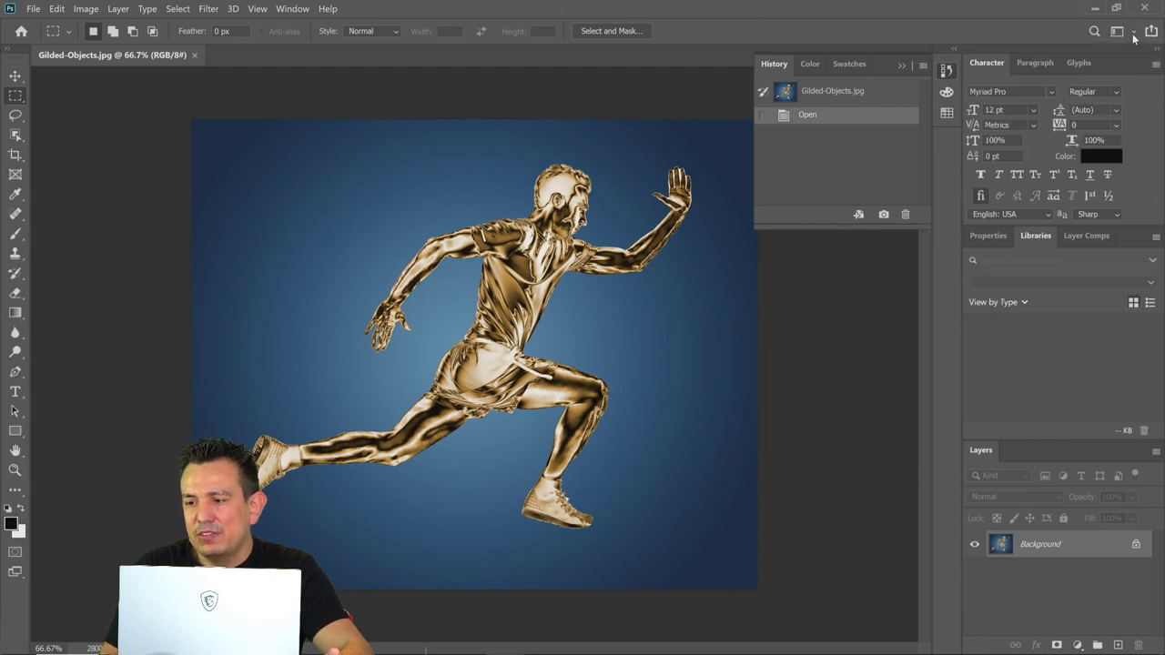
{"action": "left_click", "coordinate": [1134, 33]}
{"action": "left_click", "coordinate": [1056, 104]}
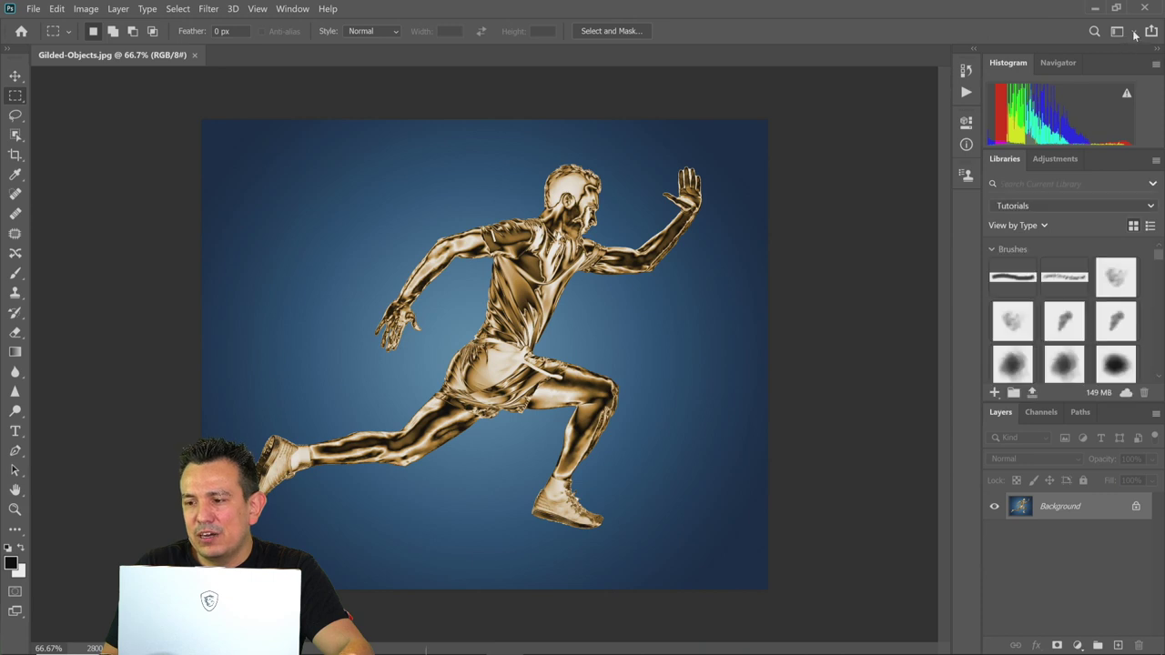
{"action": "left_click", "coordinate": [1135, 34]}
{"action": "left_click", "coordinate": [1072, 90]}
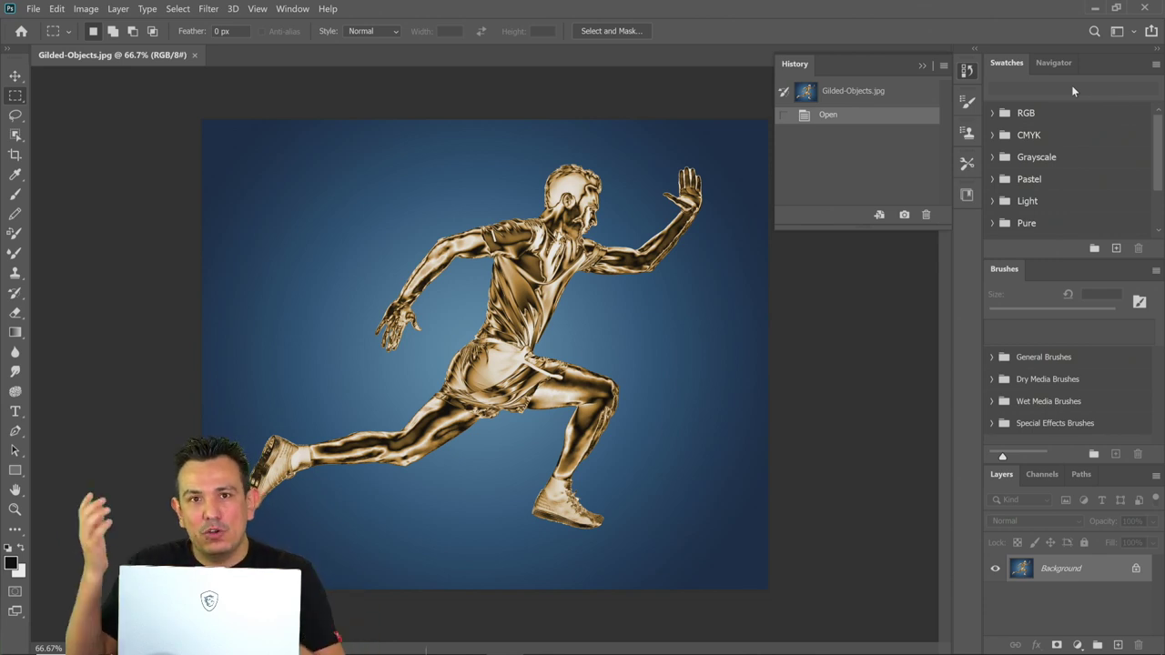
- Return to the Essentials workspace and reset it to its default layout
{"action": "left_click", "coordinate": [1134, 32]}
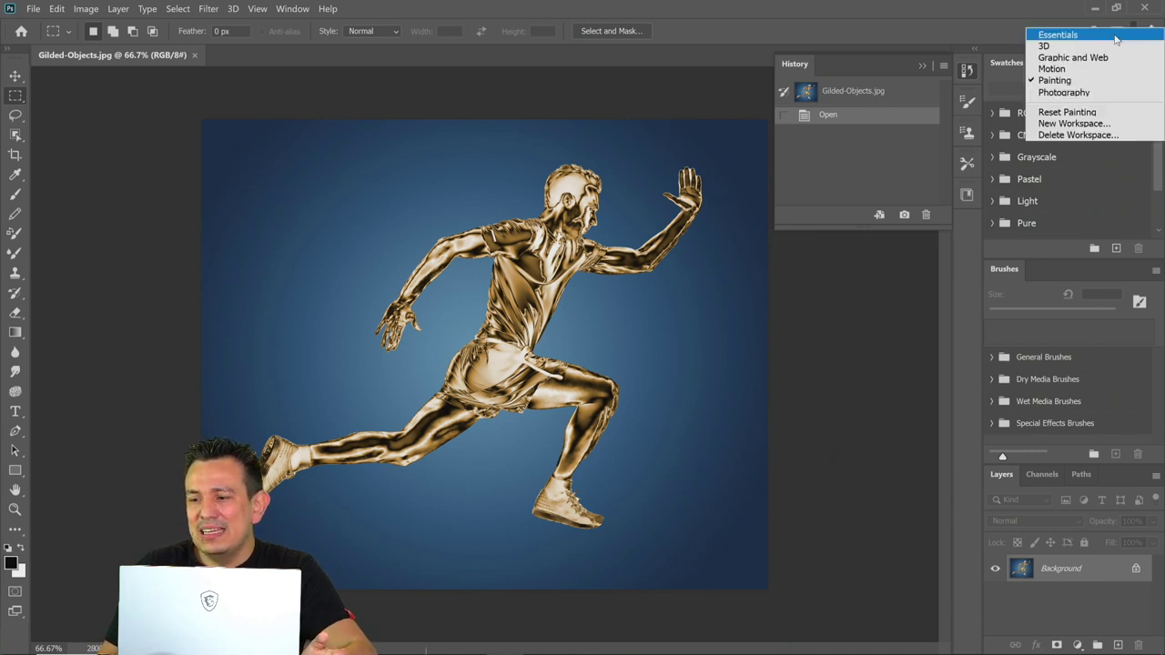
{"action": "left_click", "coordinate": [1121, 36]}
{"action": "left_click", "coordinate": [1134, 32]}
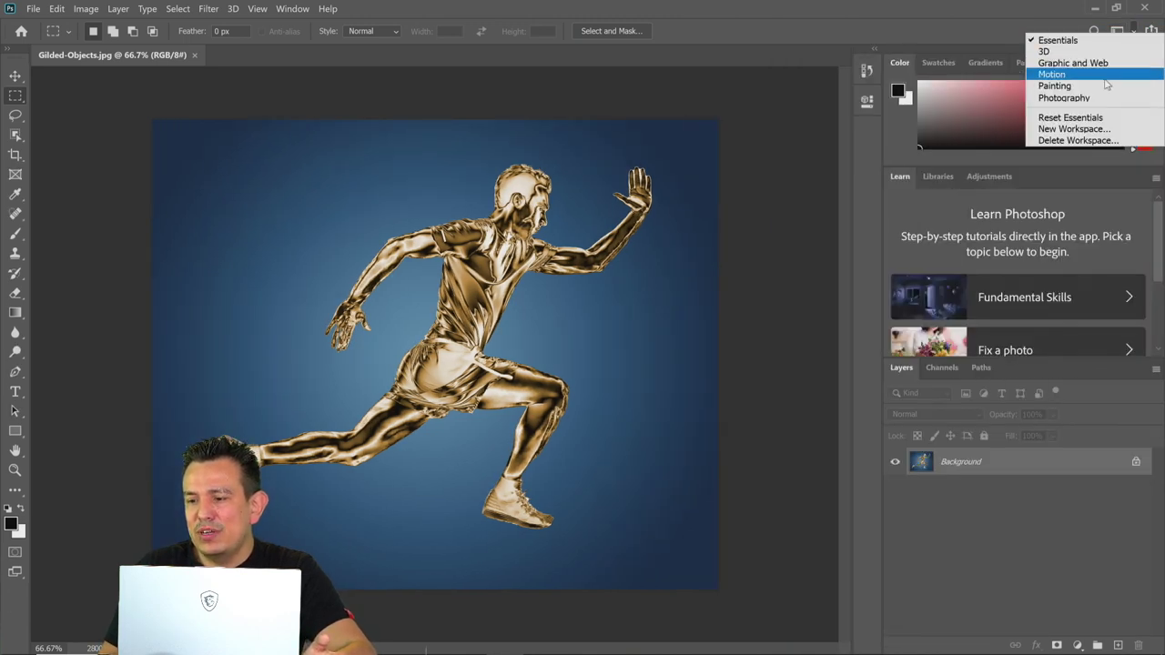
{"action": "left_click", "coordinate": [1070, 118]}
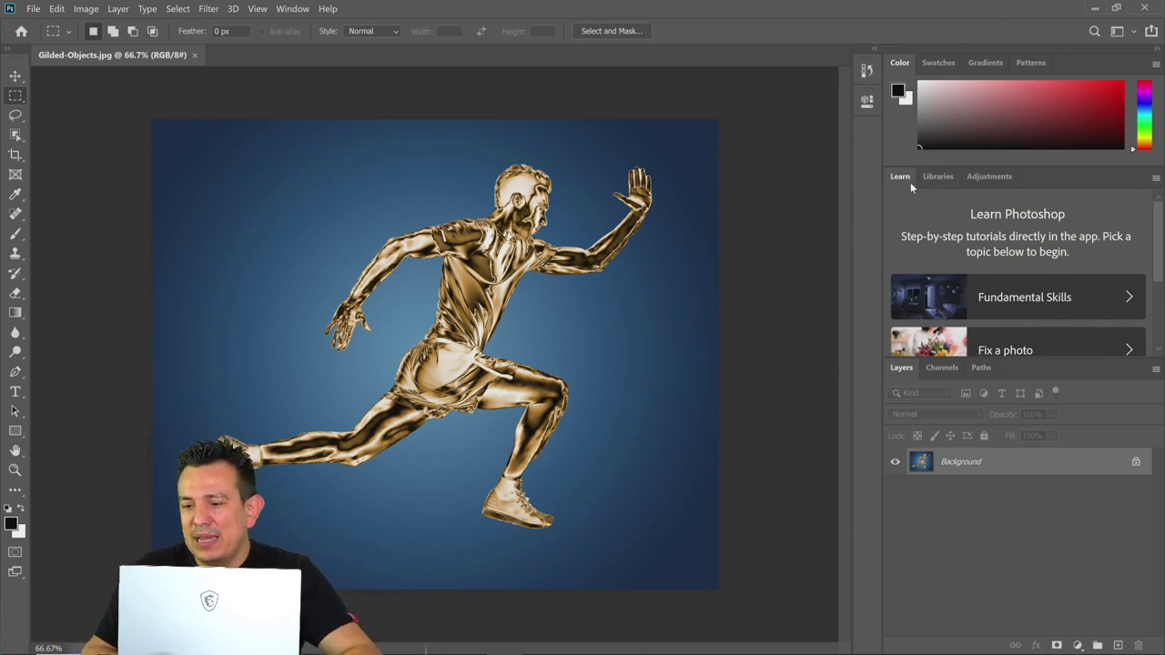
- Float the Learn panel, then dock it into the Libraries and Adjustments group
{"action": "left_click_drag", "start_coordinate": [903, 180], "coordinate": [847, 96]}
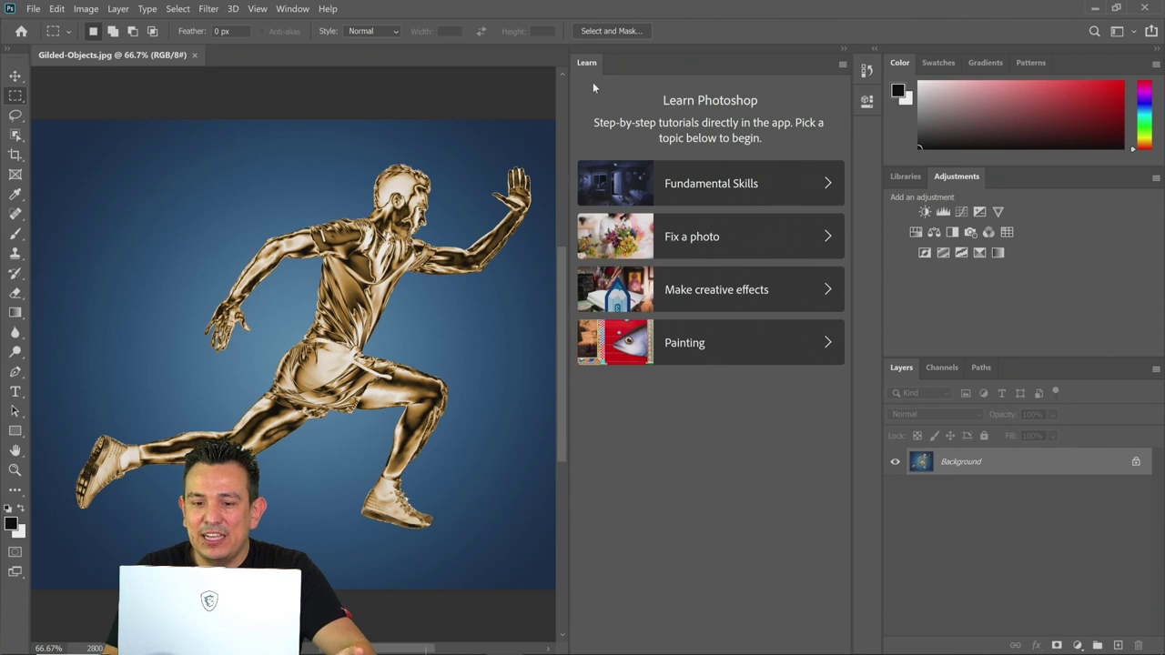
{"action": "left_click_drag", "start_coordinate": [583, 71], "coordinate": [994, 180]}
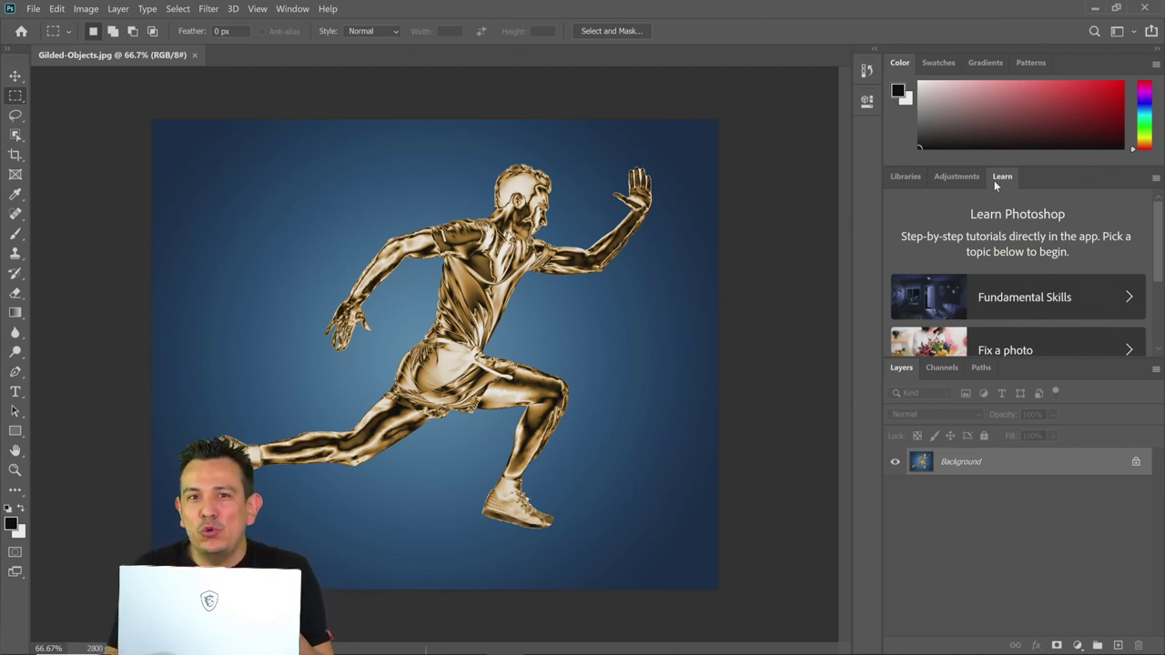
- Save the current panel layout as a new workspace named DCC
{"action": "left_click", "coordinate": [1134, 35]}
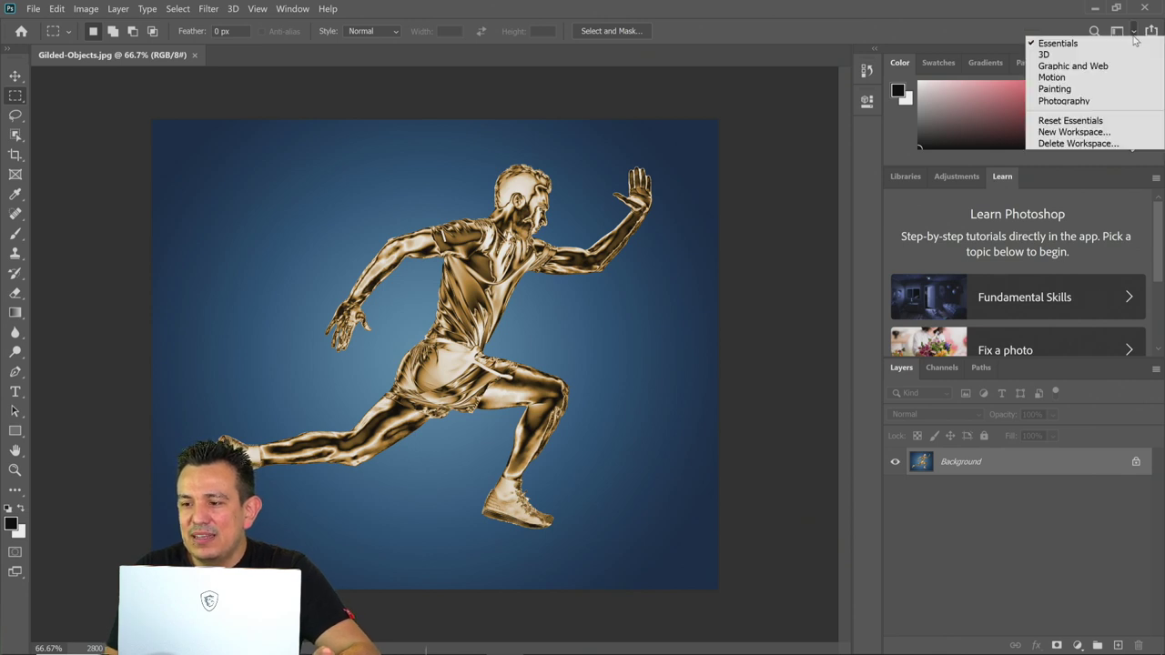
{"action": "left_click", "coordinate": [1076, 134]}
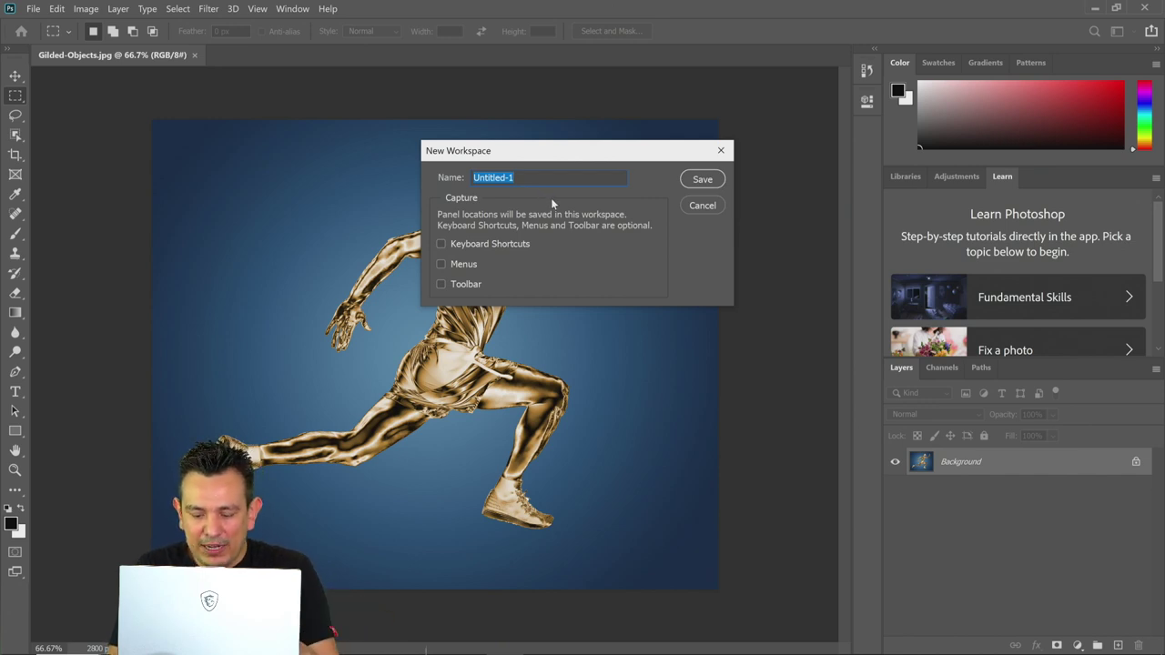
{"action": "type", "text": "DCC"}
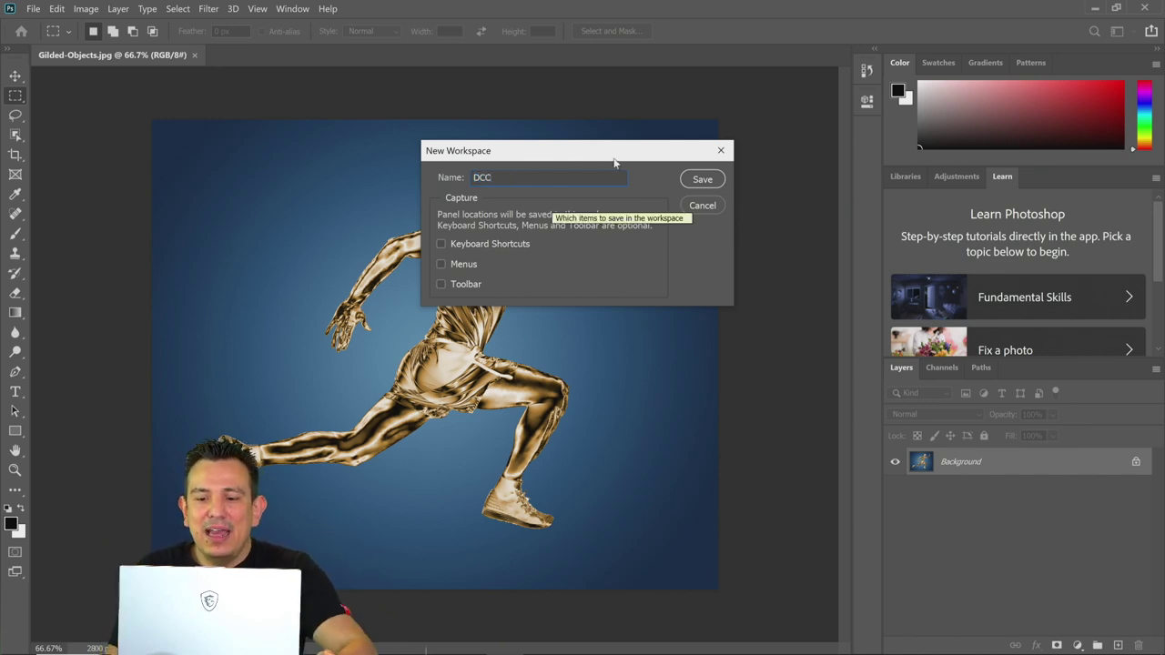
{"action": "left_click", "coordinate": [699, 184]}
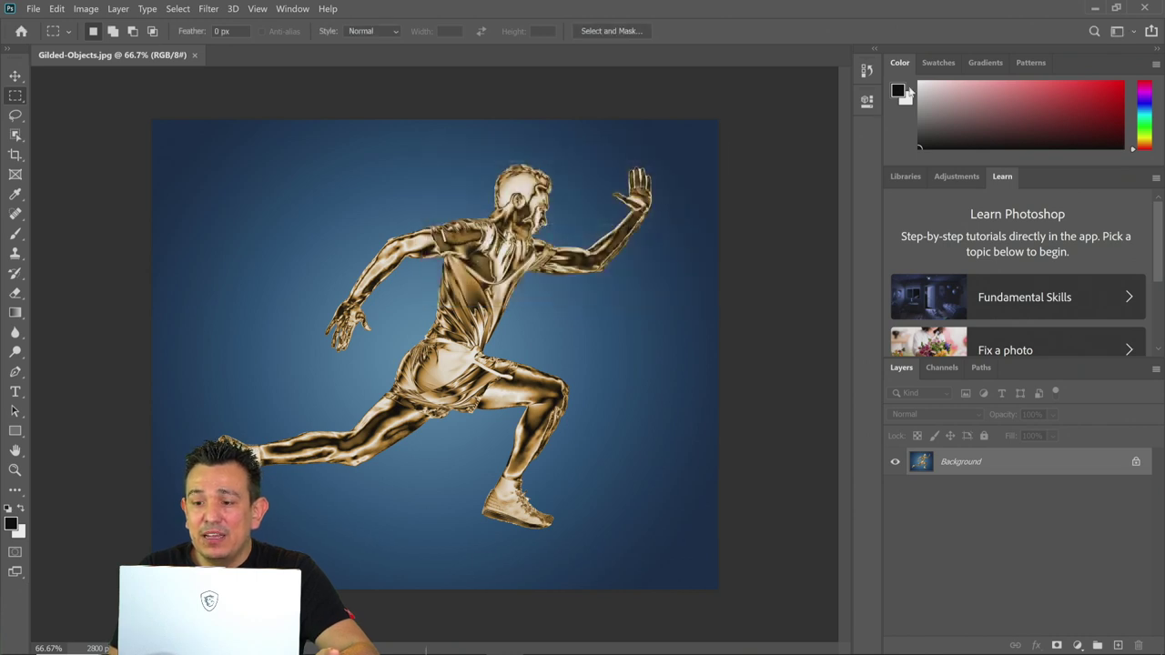
- Drag the Color, Swatches and Libraries panels out, then apply Reset DCC
{"action": "left_click_drag", "start_coordinate": [900, 62], "coordinate": [546, 155]}
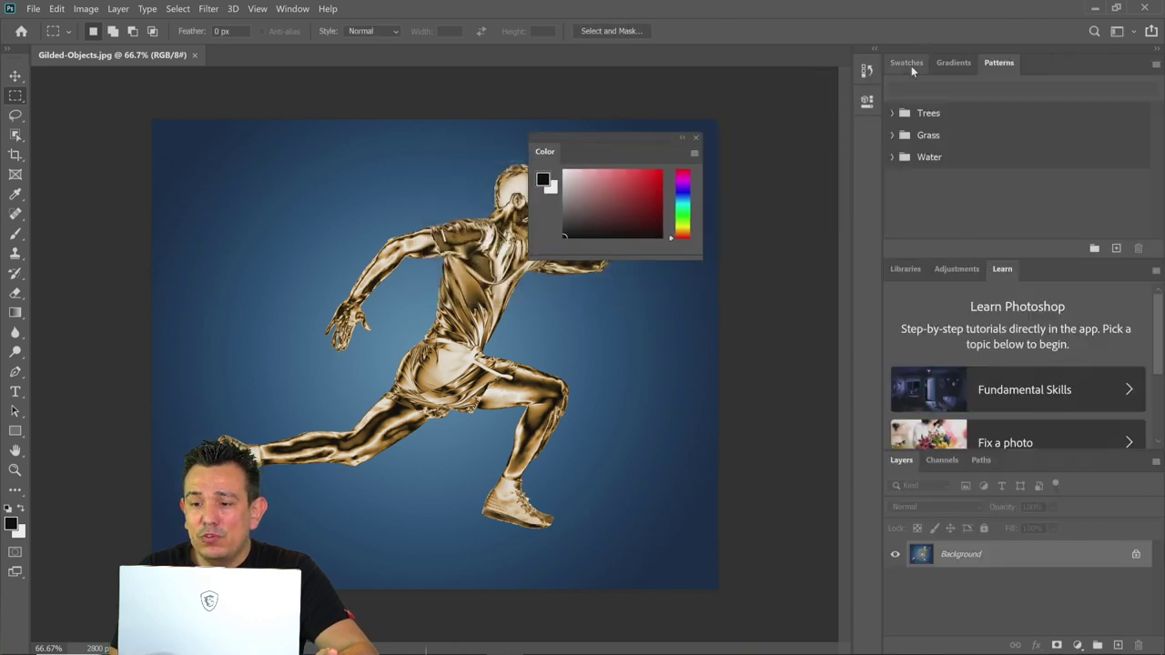
{"action": "left_click_drag", "start_coordinate": [907, 62], "coordinate": [315, 246]}
{"action": "left_click_drag", "start_coordinate": [905, 269], "coordinate": [167, 132]}
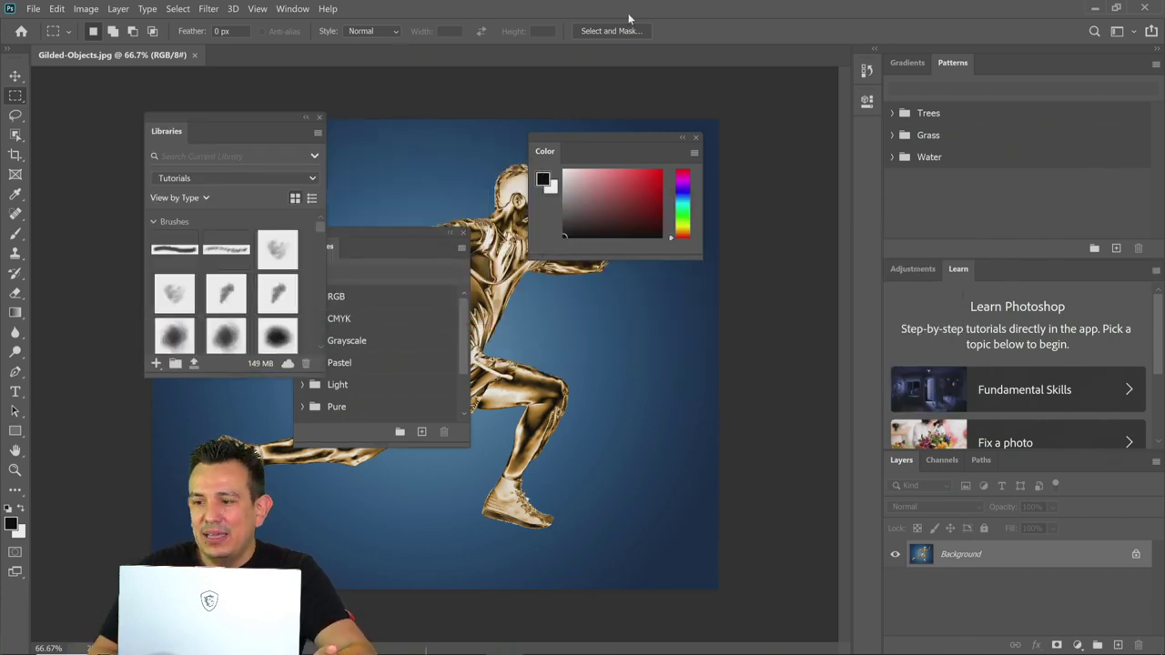
{"action": "left_click", "coordinate": [1134, 35]}
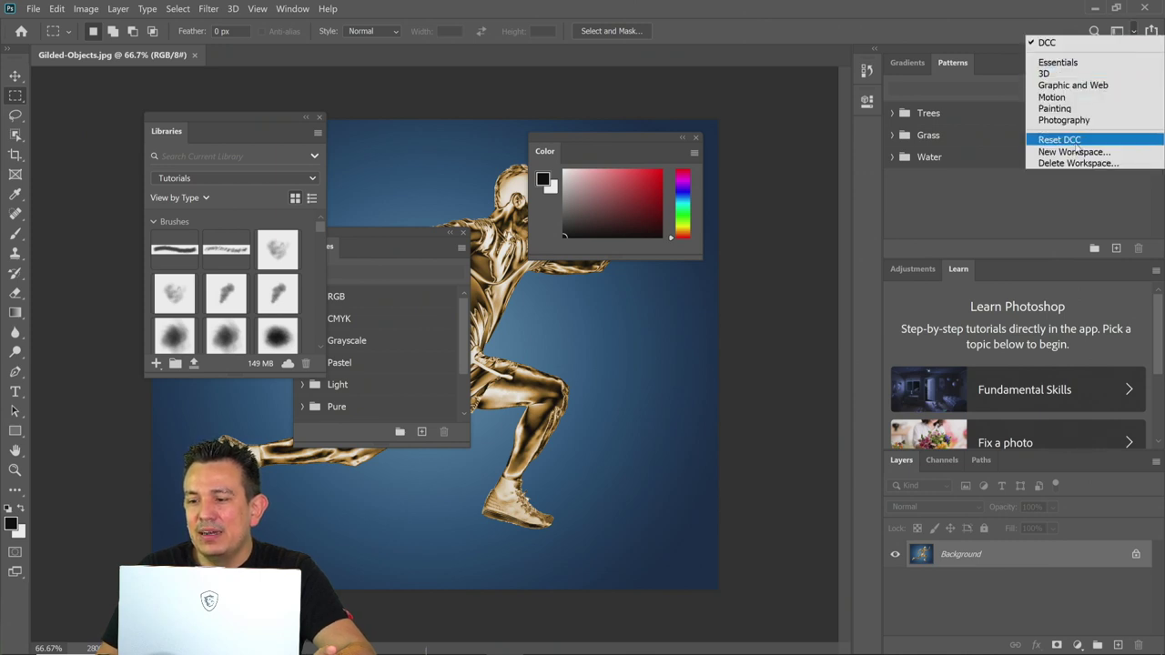
{"action": "left_click", "coordinate": [1074, 141]}
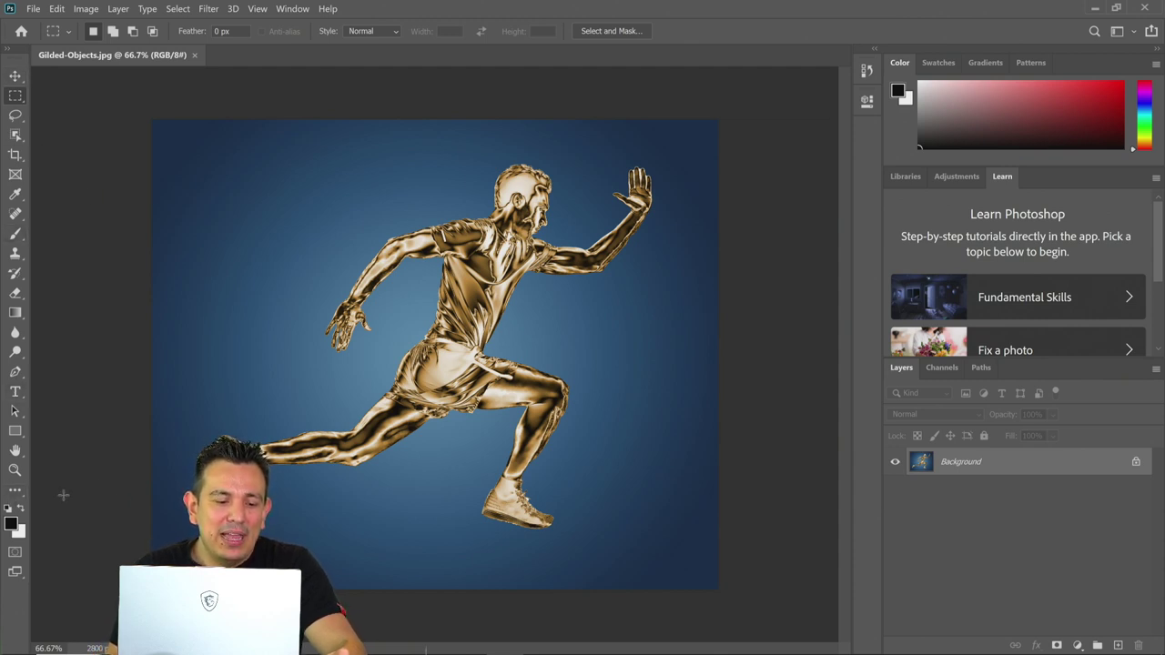
- Choose Edit Toolbar and close Customize Toolbar to reveal the banana icon
{"action": "left_click", "coordinate": [13, 492]}
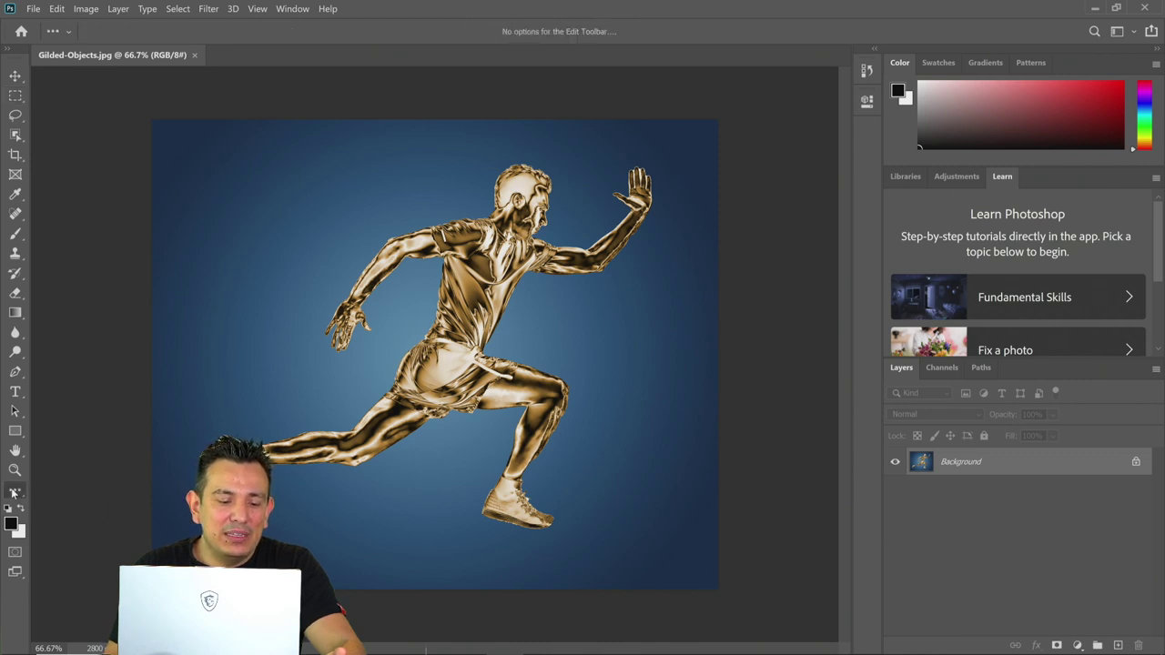
{"action": "left_click", "coordinate": [19, 491]}
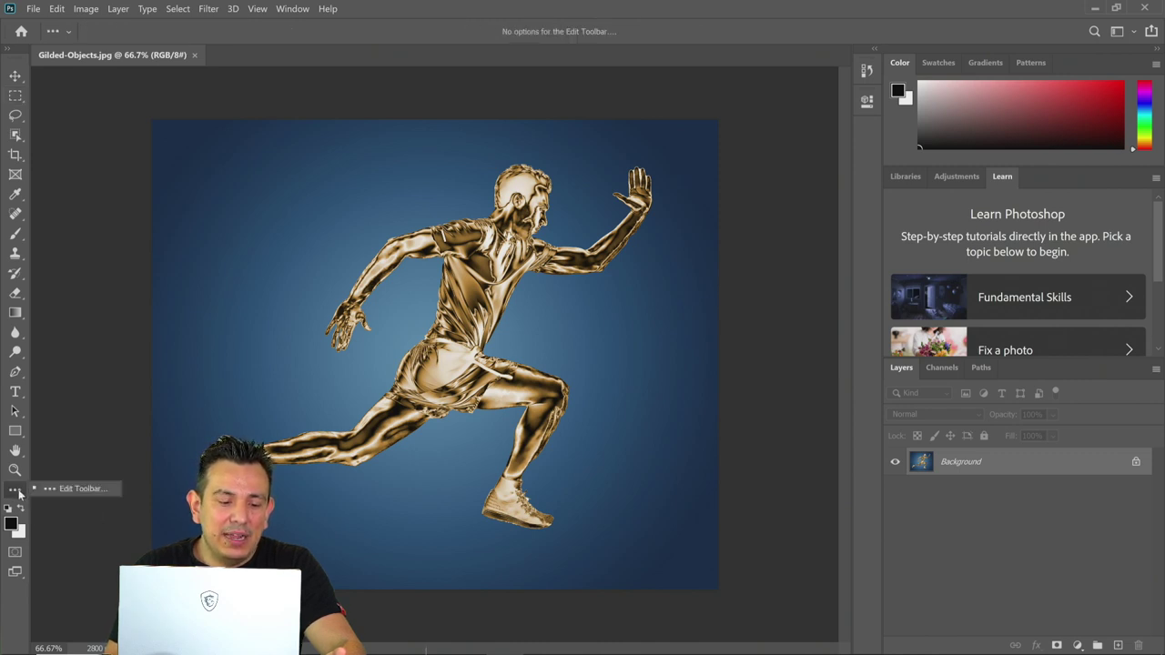
{"action": "left_click", "coordinate": [71, 488]}
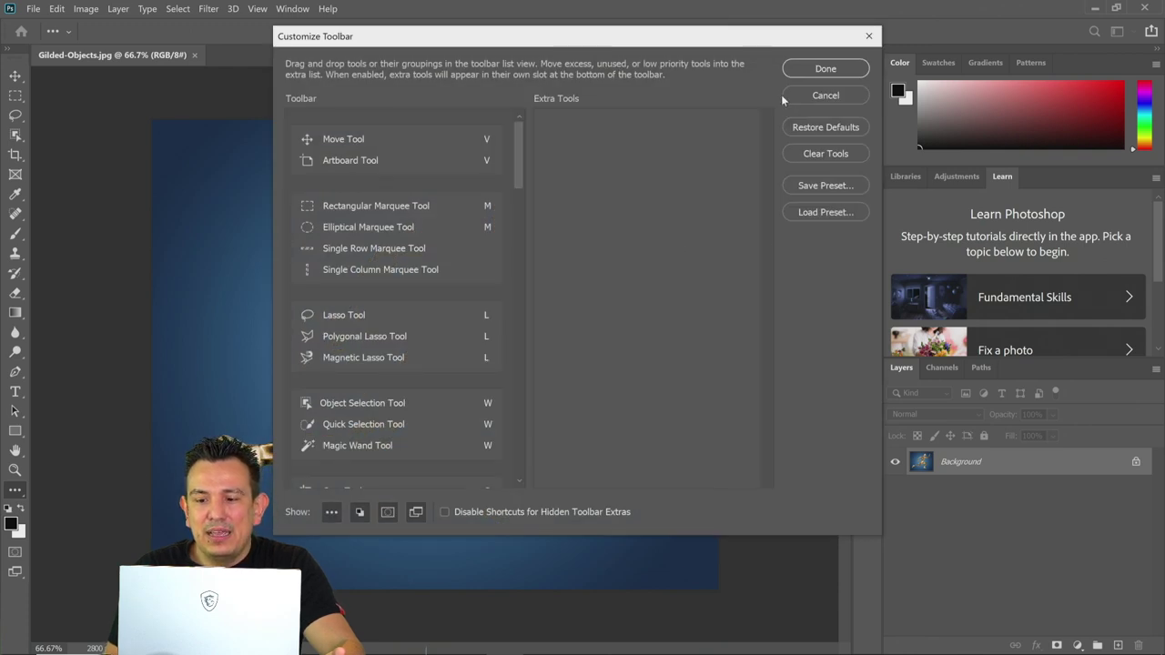
{"action": "left_click", "coordinate": [826, 68]}
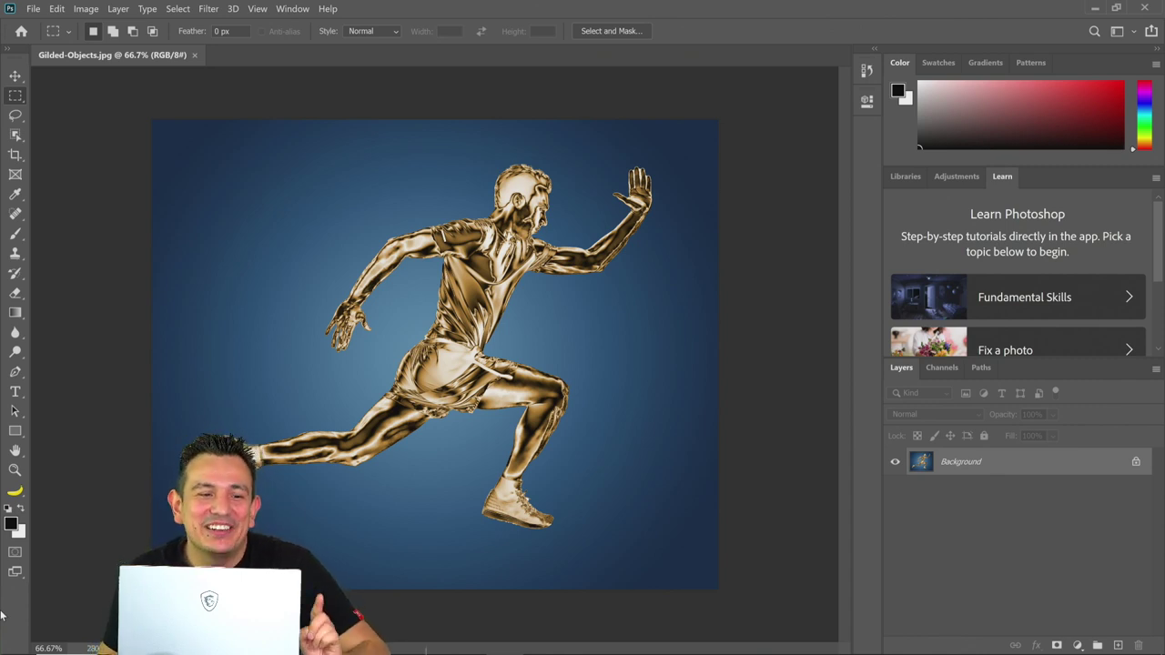
- Repeat Edit Toolbar twice, closing once without and once with the banana easter egg
{"action": "mouse_move", "coordinate": [114, 651]}
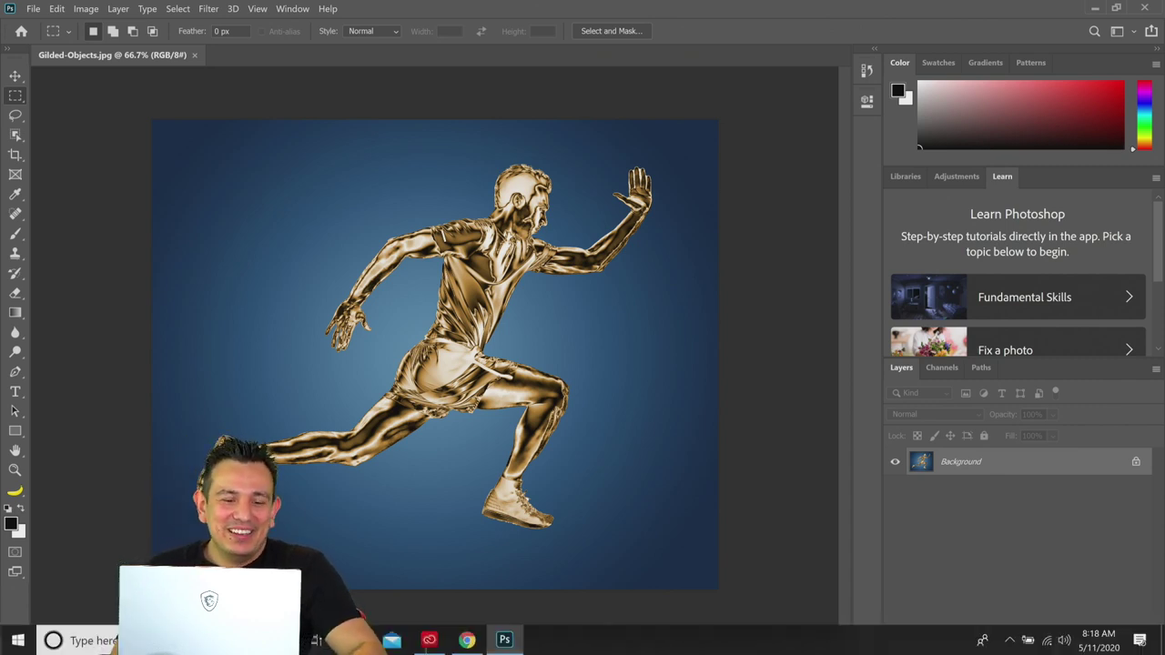
{"action": "left_click", "coordinate": [14, 492]}
{"action": "left_click", "coordinate": [77, 490]}
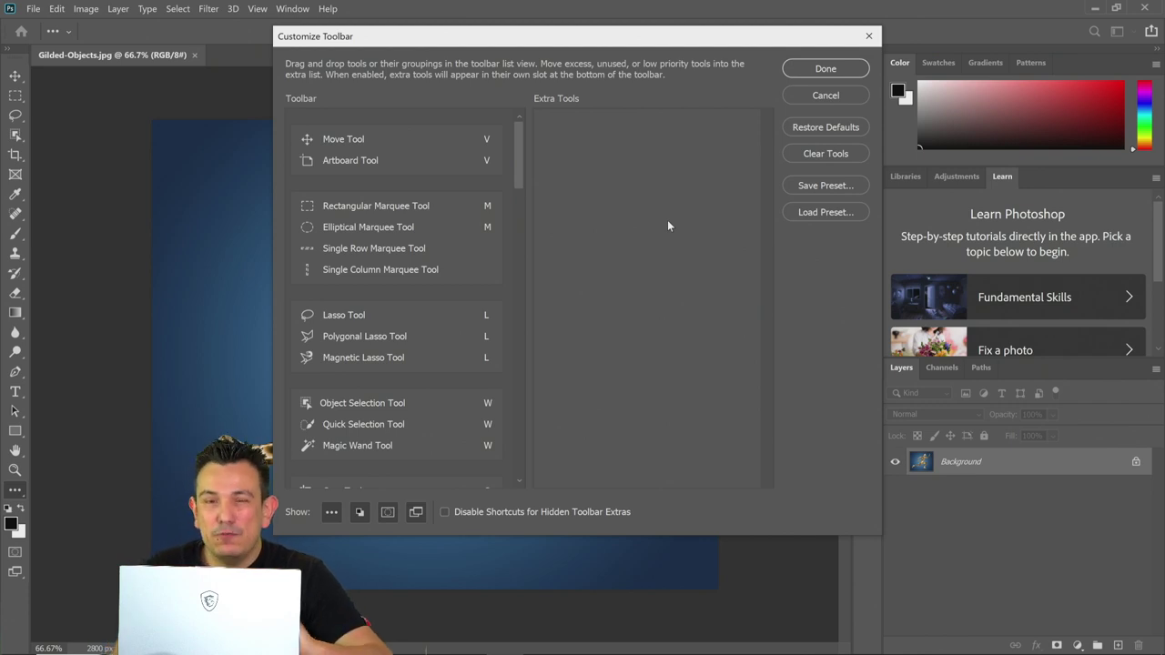
{"action": "left_click", "coordinate": [820, 76]}
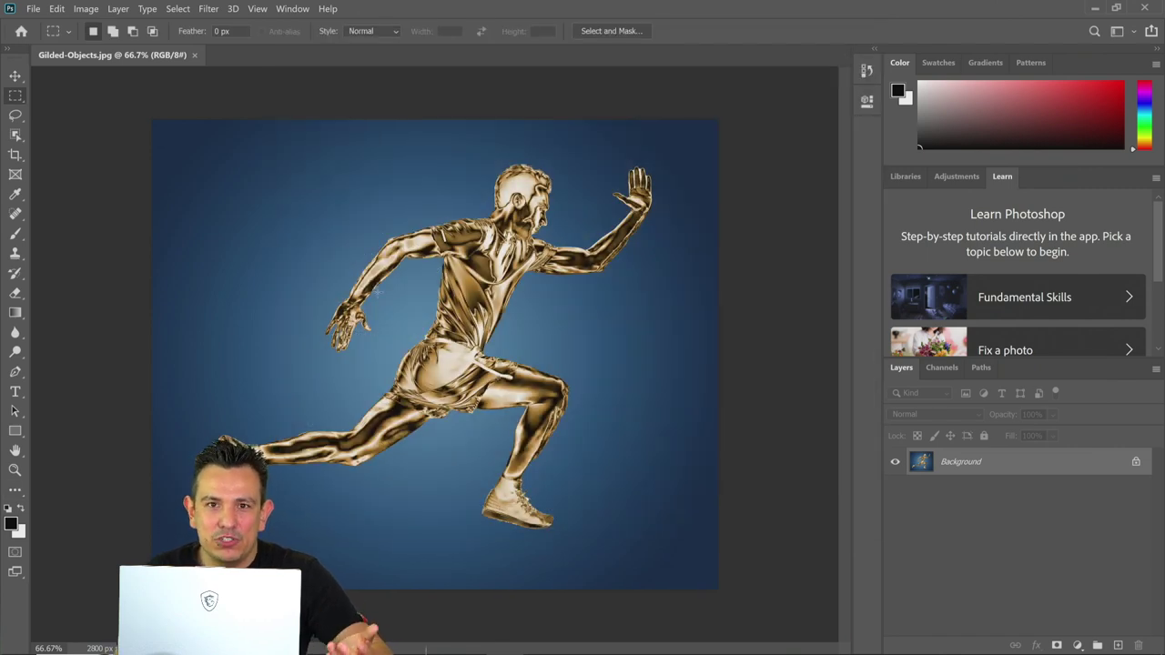
{"action": "left_click", "coordinate": [15, 490]}
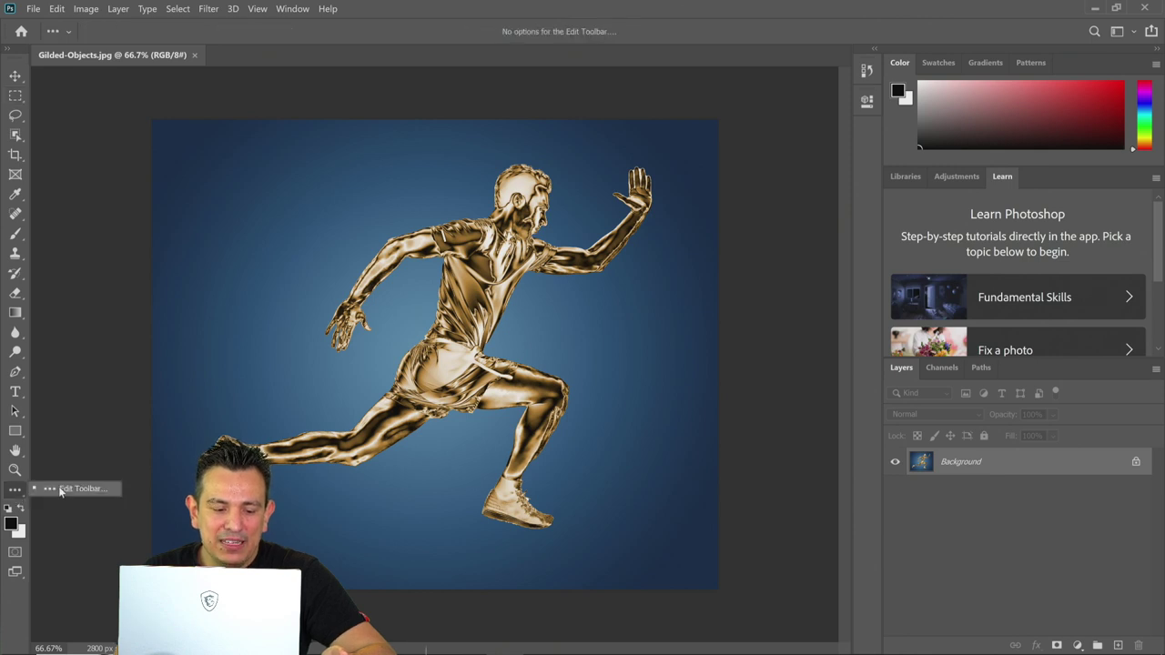
{"action": "left_click", "coordinate": [60, 489]}
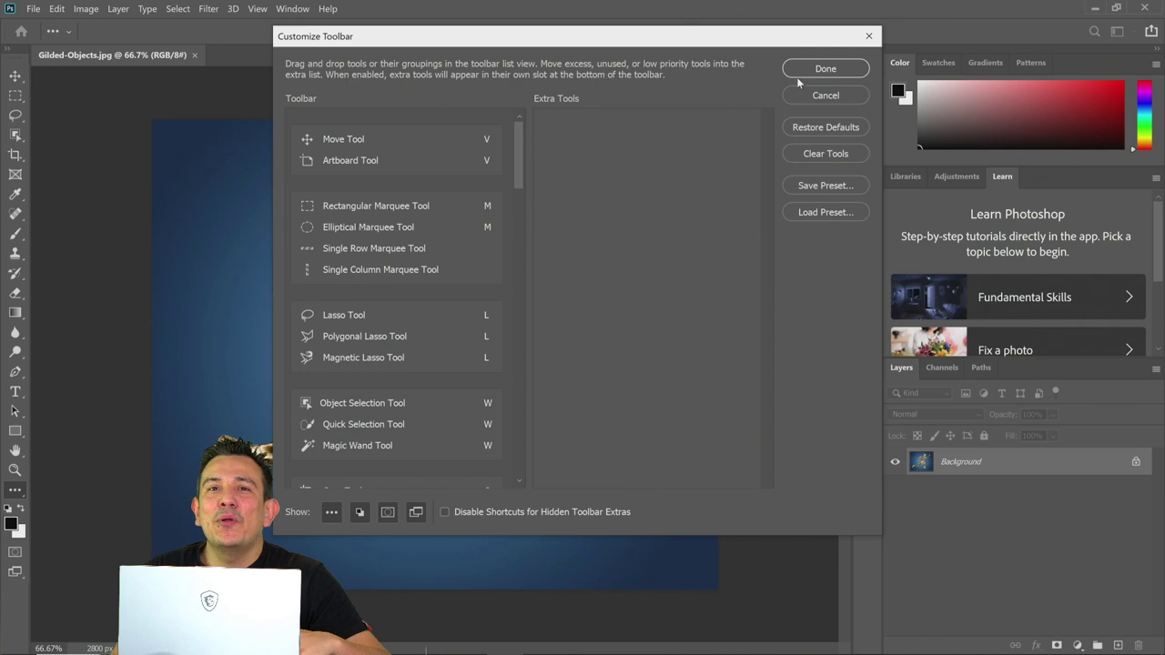
{"action": "left_click", "coordinate": [797, 75]}
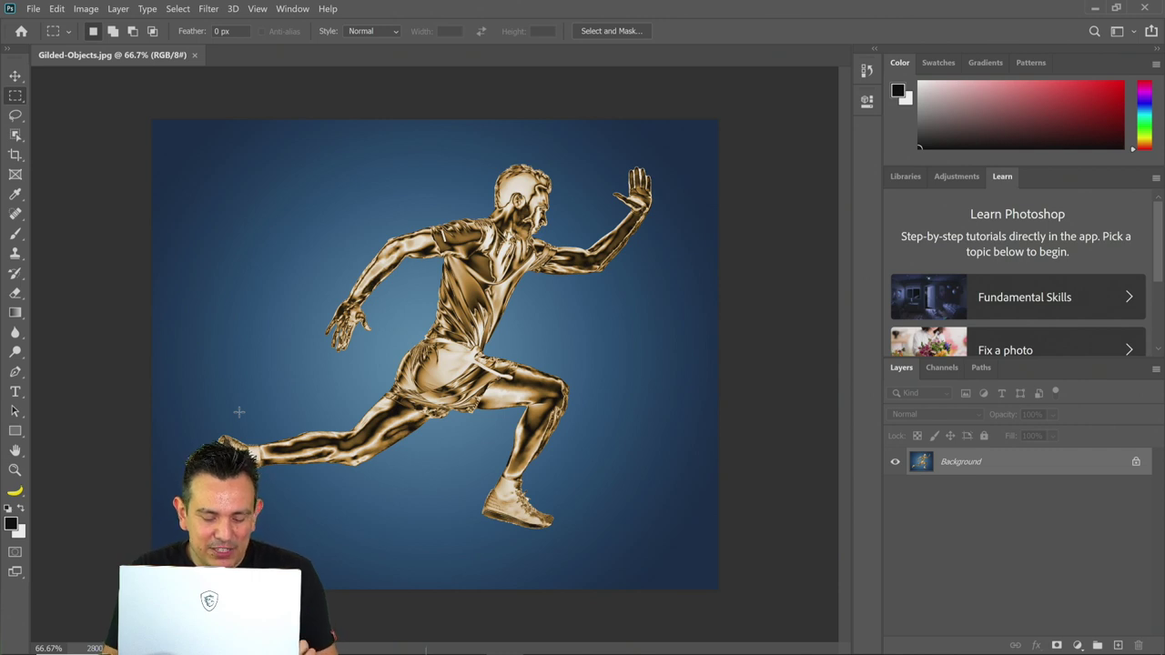
- Open Preferences (Ctrl+K) to Interface and Alt-click the darkest colour theme swatch
{"action": "key", "text": "i"}
{"action": "key", "text": "ctrl+k"}
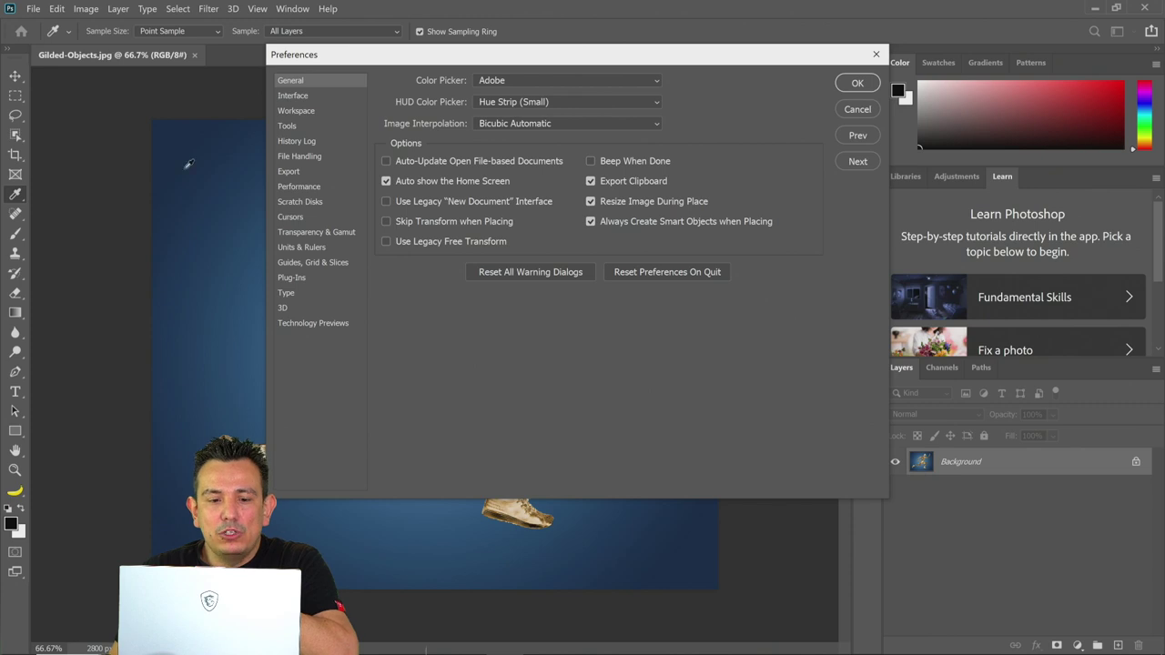
{"action": "left_click", "coordinate": [293, 97]}
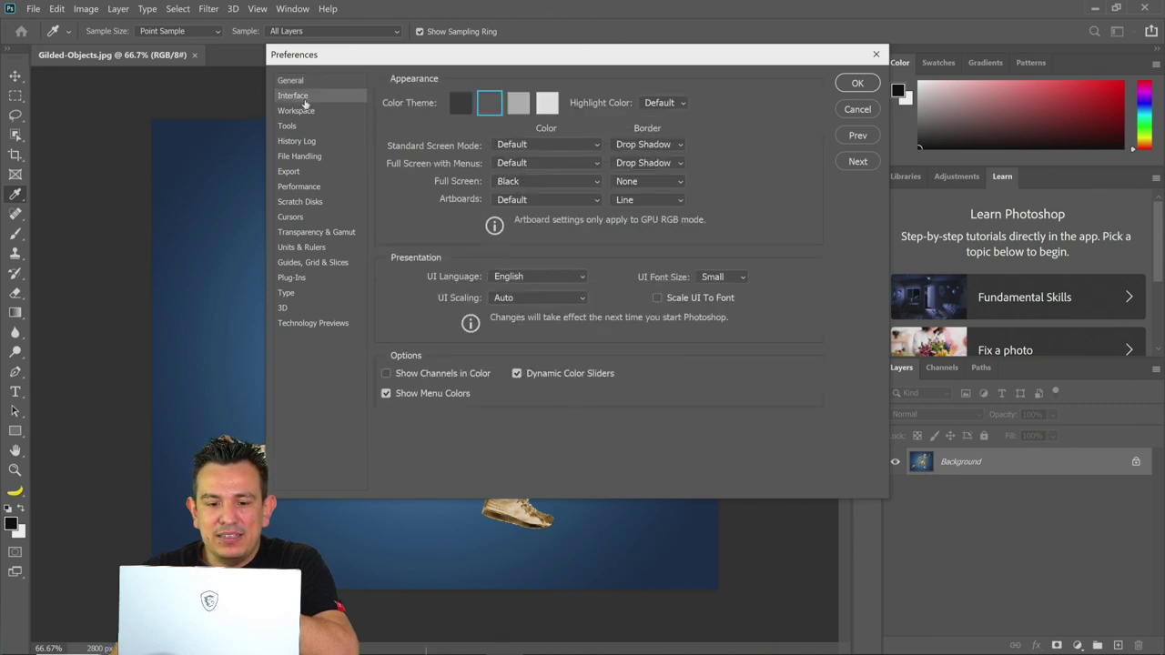
{"action": "key", "text": "alt"}
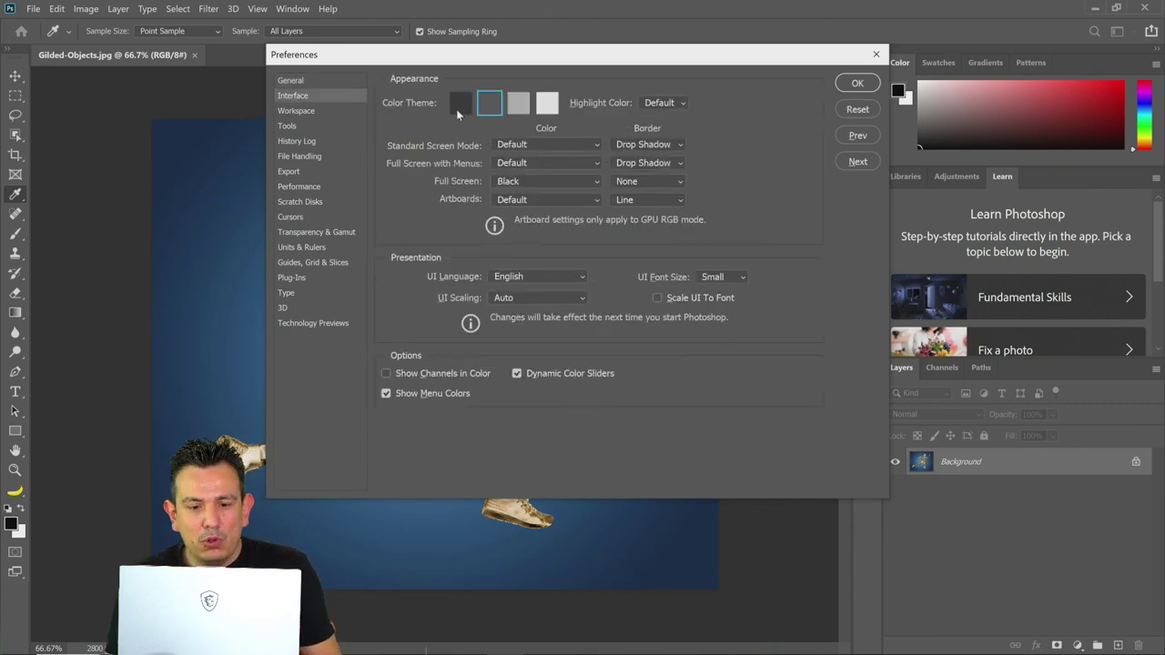
{"action": "left_click", "coordinate": [459, 110], "text": "alt"}
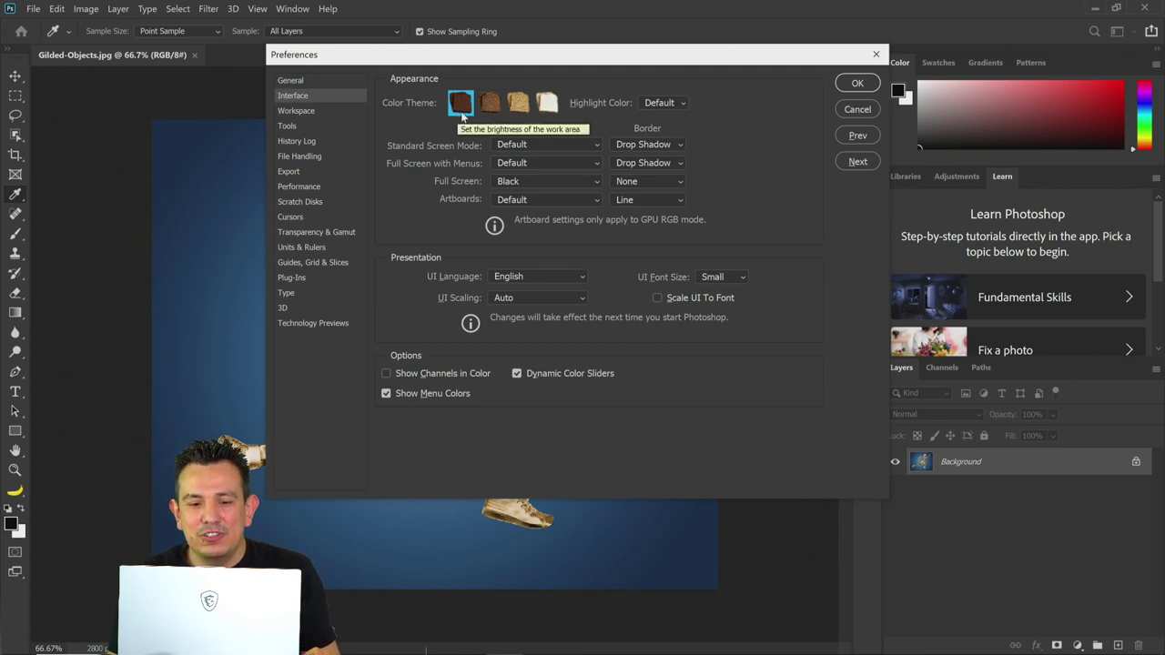
- Cycle the colour theme up to the lightest, back to darkest, ending on the second
{"action": "left_click", "coordinate": [489, 106]}
{"action": "left_click", "coordinate": [524, 110]}
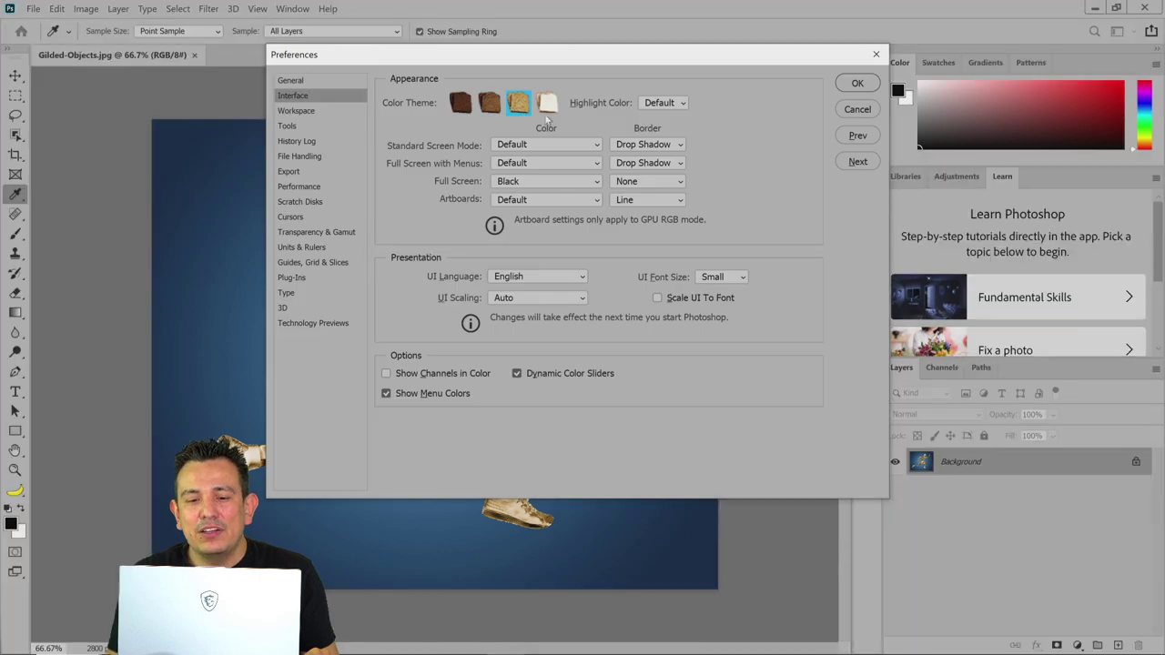
{"action": "left_click", "coordinate": [549, 109]}
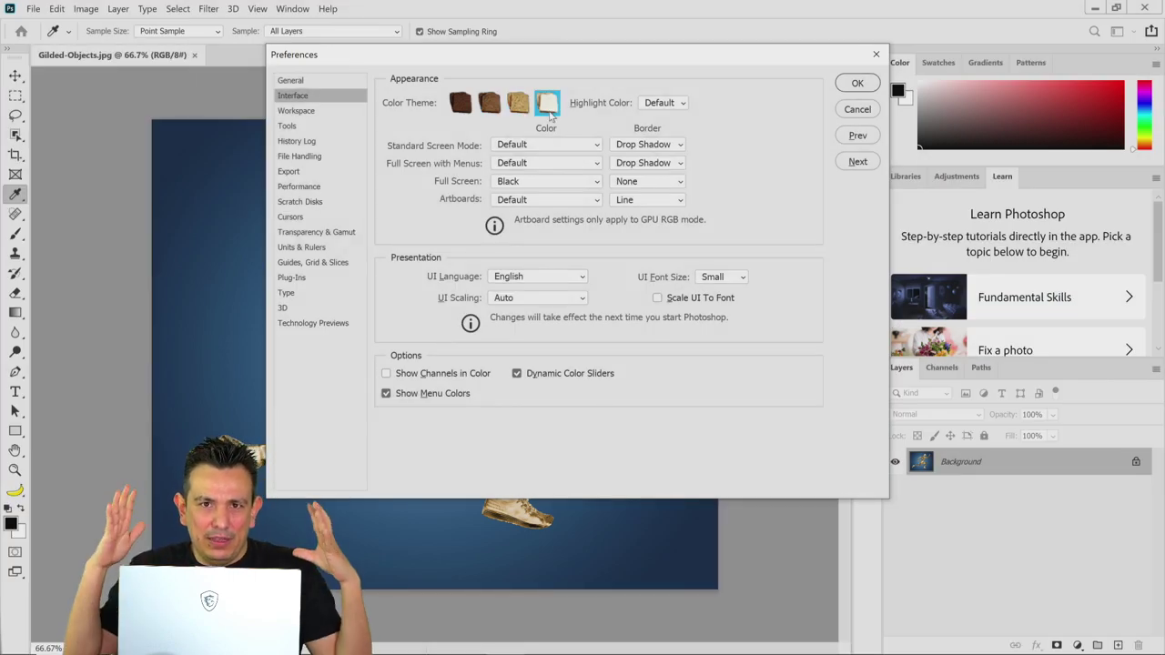
{"action": "left_click", "coordinate": [523, 110]}
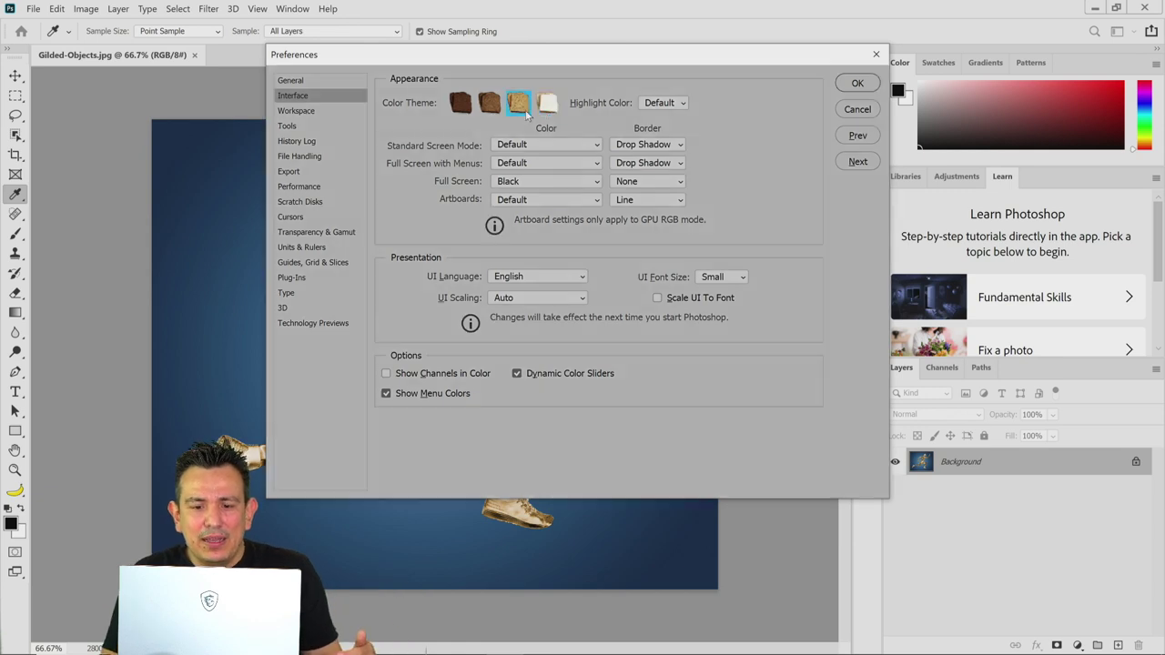
{"action": "left_click", "coordinate": [489, 109]}
{"action": "left_click", "coordinate": [460, 109]}
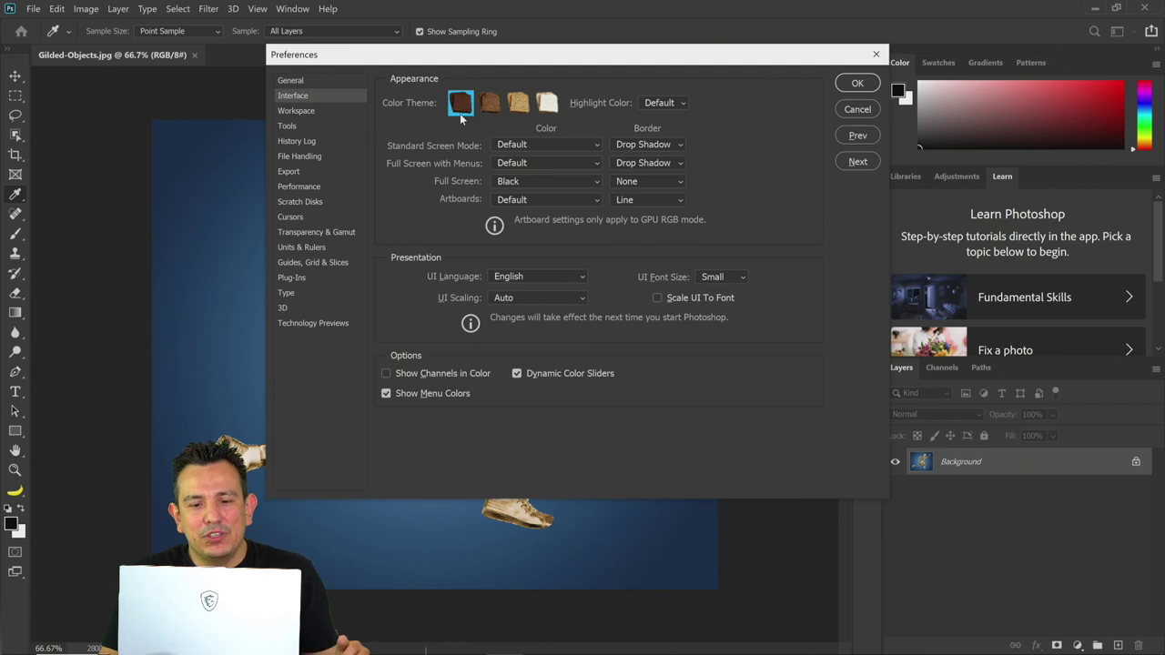
{"action": "left_click", "coordinate": [488, 106]}
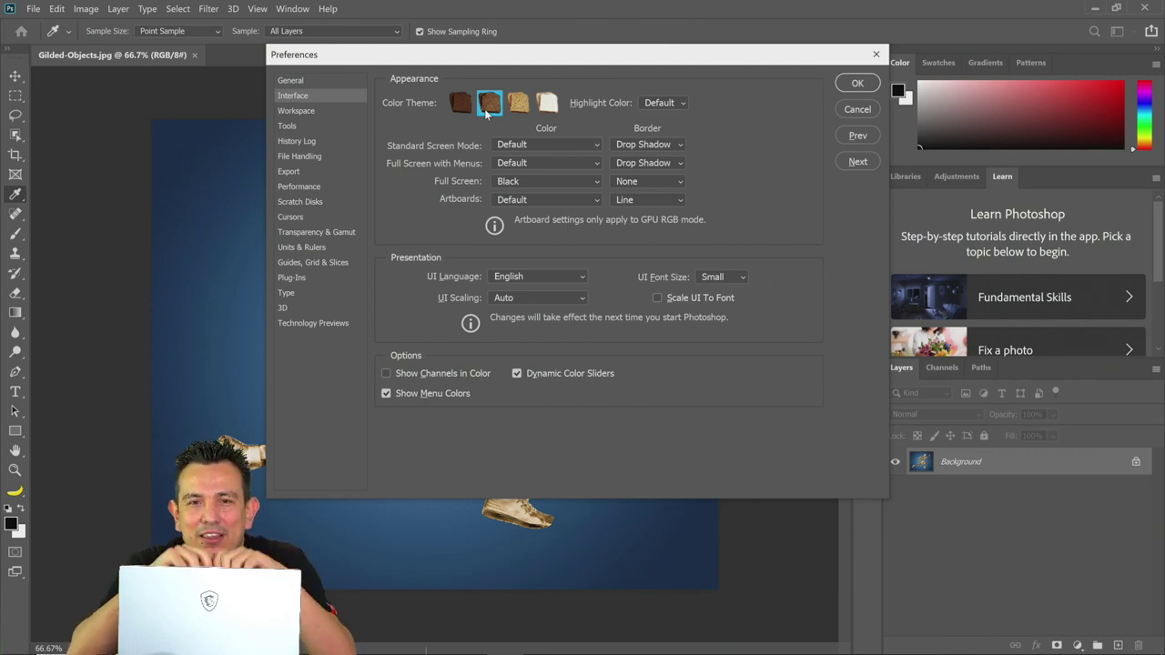
- Alt-click the second theme swatch to toggle the coffee-cup icons, leaving them shown
{"action": "key", "text": "alt"}
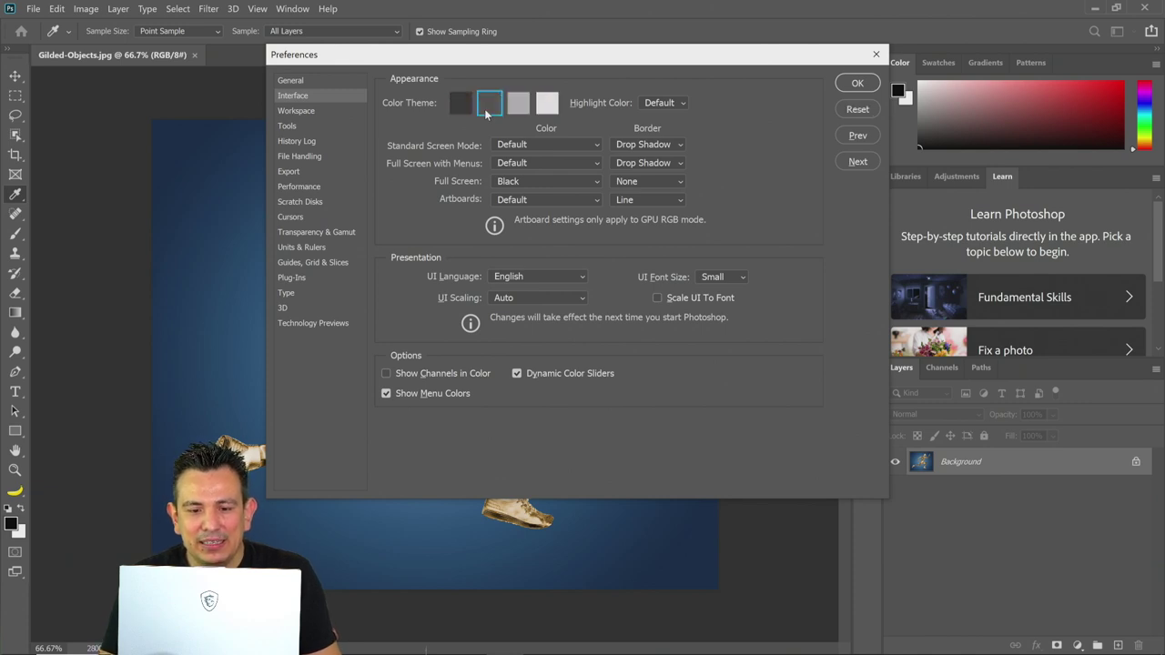
{"action": "left_click", "coordinate": [484, 108], "text": "ctrl+alt+shift"}
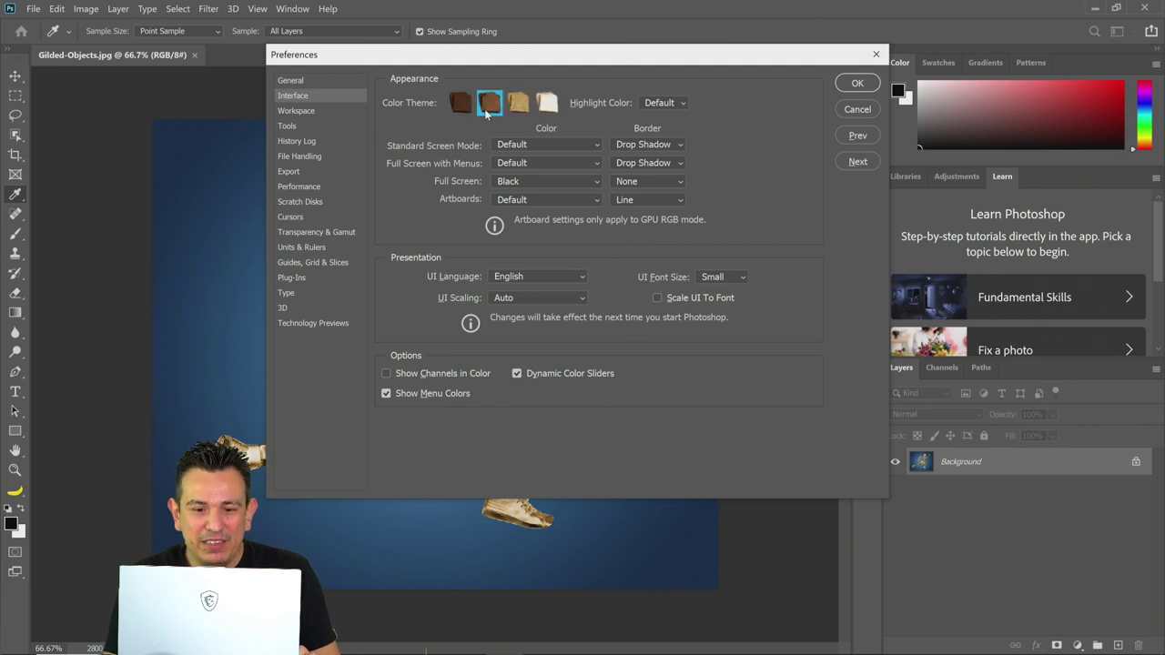
{"action": "left_click", "coordinate": [484, 108], "text": "ctrl+alt+shift"}
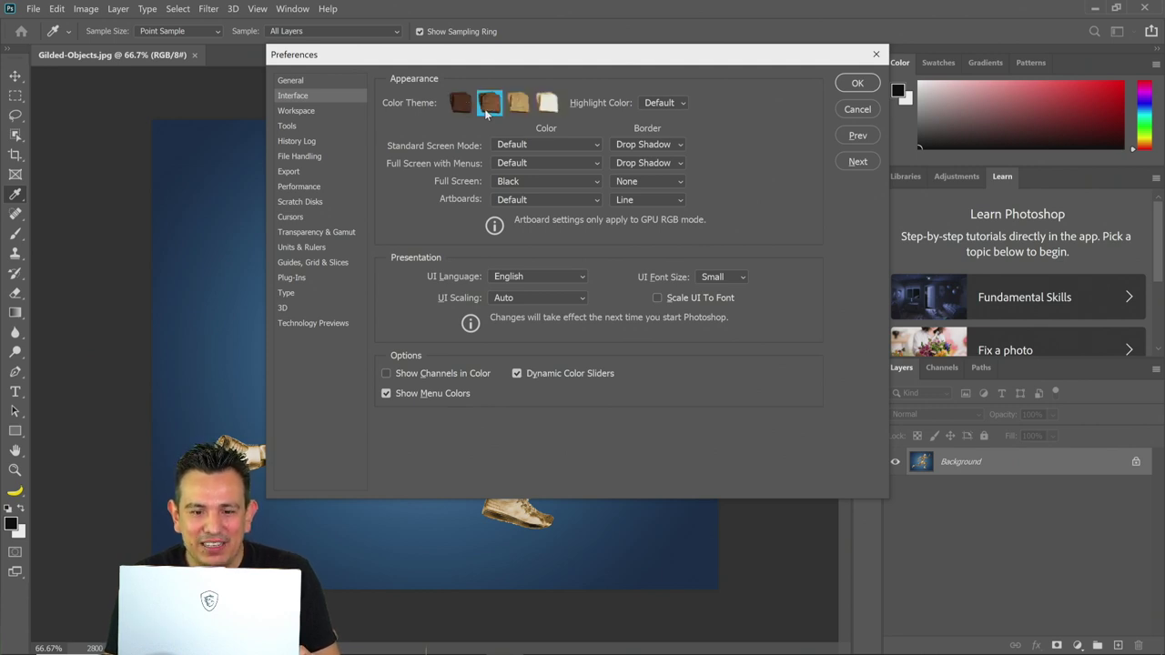
{"action": "left_click", "coordinate": [484, 109], "text": "ctrl+alt+shift"}
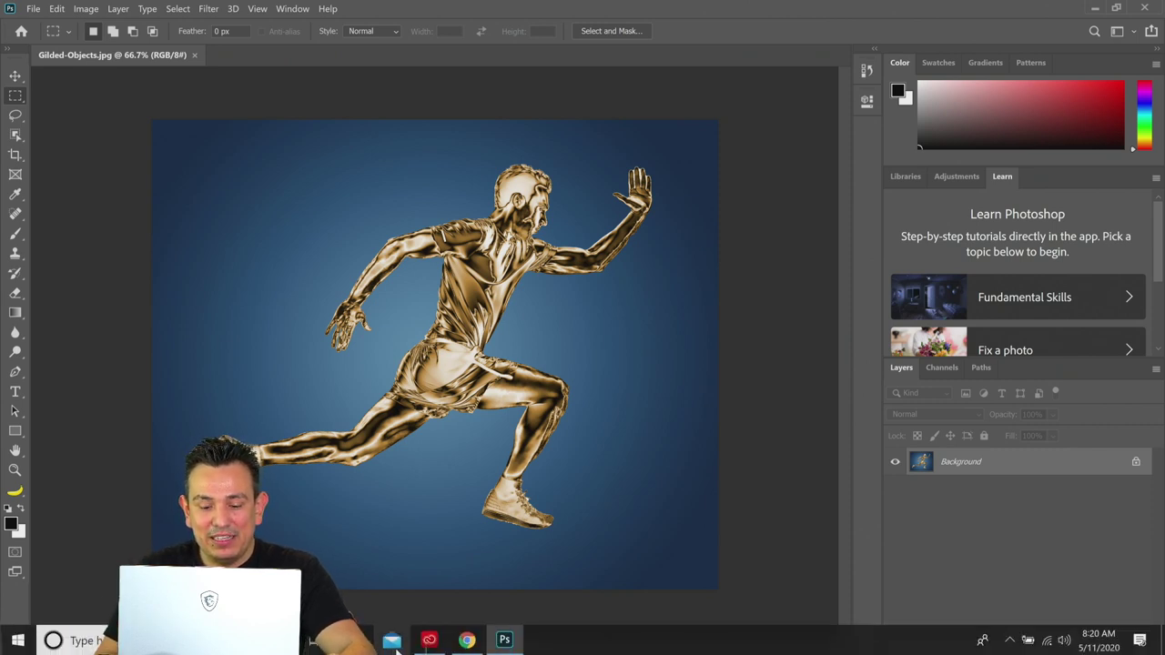
- Switch to Chrome's Behance Photoshop challenges page and scroll through it
{"action": "left_click", "coordinate": [466, 639]}
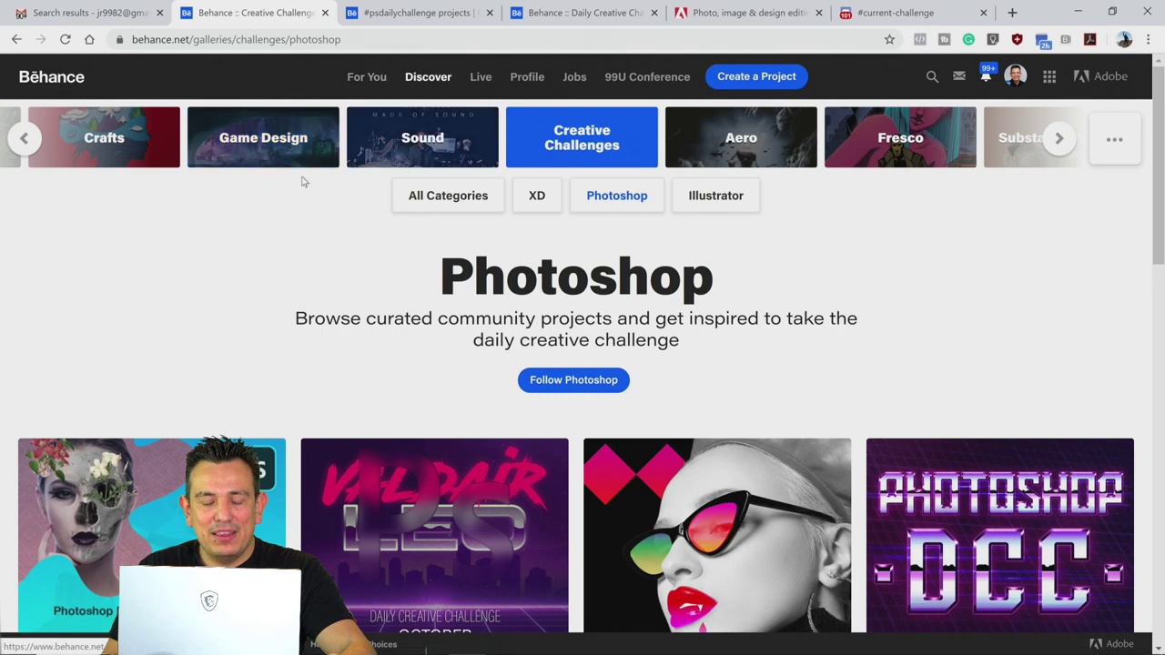
{"action": "scroll", "coordinate": [323, 315], "scroll_direction": "down", "scroll_amount": 1}
{"action": "scroll", "coordinate": [325, 318], "scroll_direction": "down", "scroll_amount": 1}
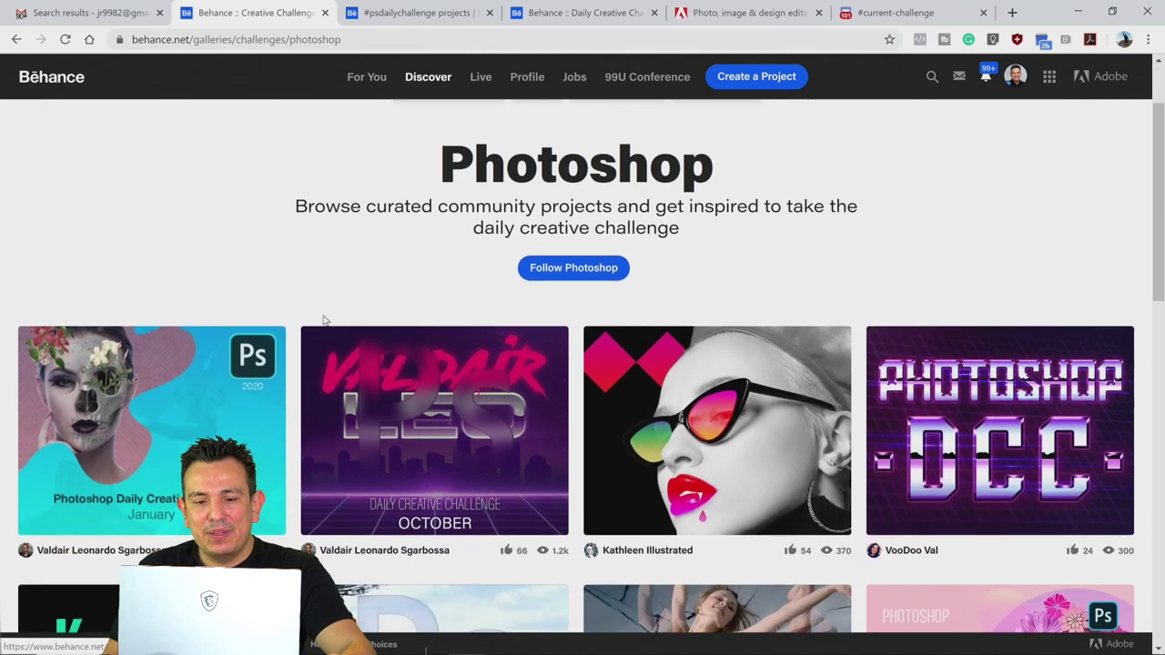
{"action": "scroll", "coordinate": [325, 318], "scroll_direction": "up", "scroll_amount": 2}
- Go to the Daily Creative Challenge tab and follow its community chat link to Discord
{"action": "left_click", "coordinate": [550, 10]}
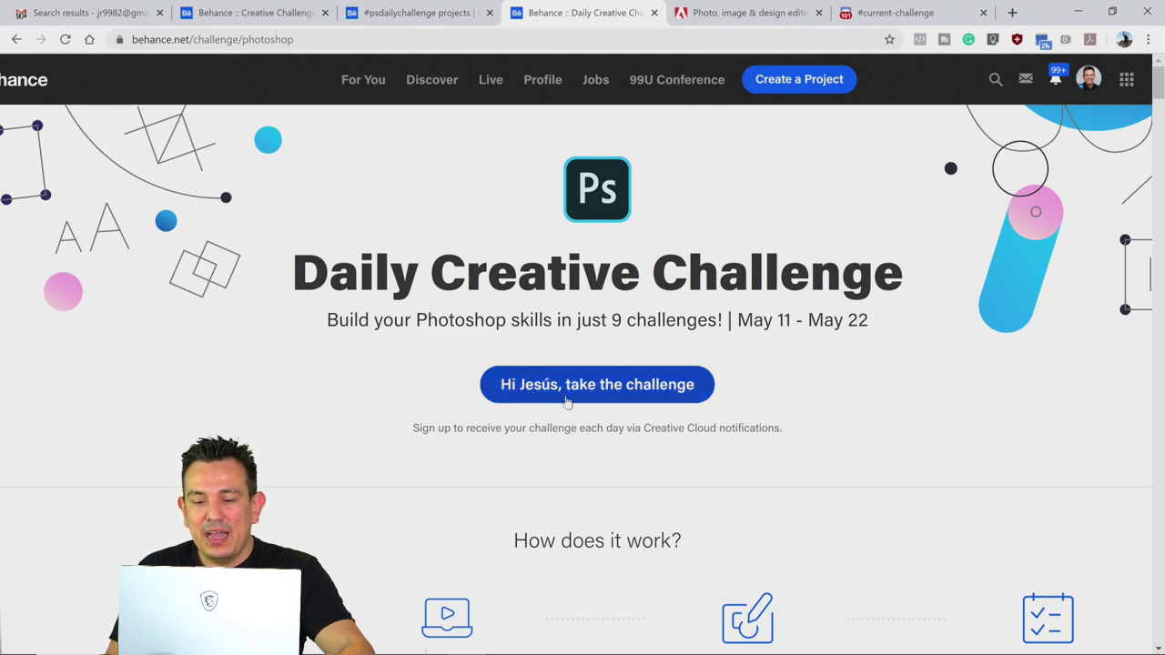
{"action": "scroll", "coordinate": [752, 388], "scroll_direction": "down", "scroll_amount": 3}
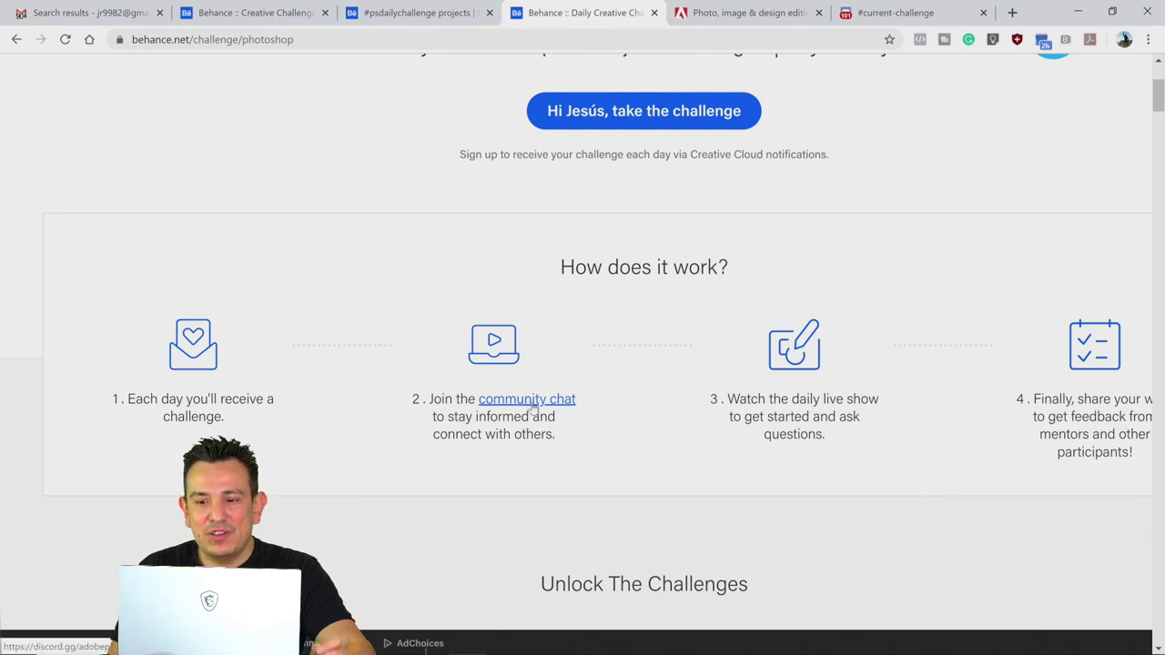
{"action": "left_click", "coordinate": [531, 407]}
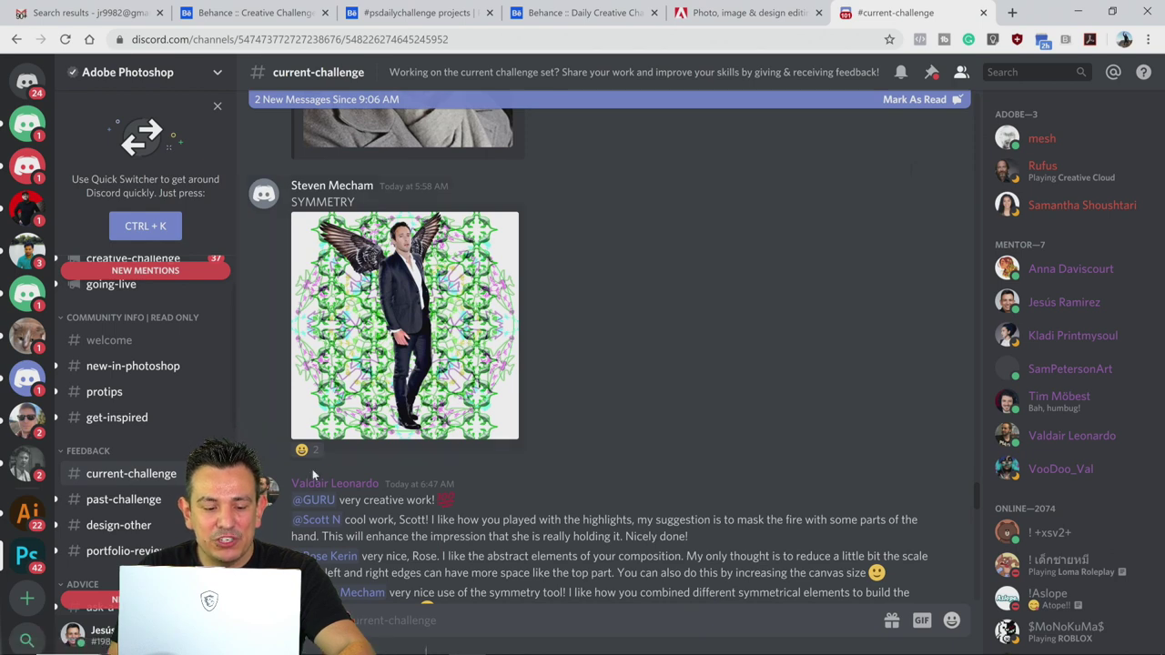
- Browse Discord's past-challenge and portfolio-reviews channels
{"action": "scroll", "coordinate": [389, 465], "scroll_direction": "down", "scroll_amount": 3}
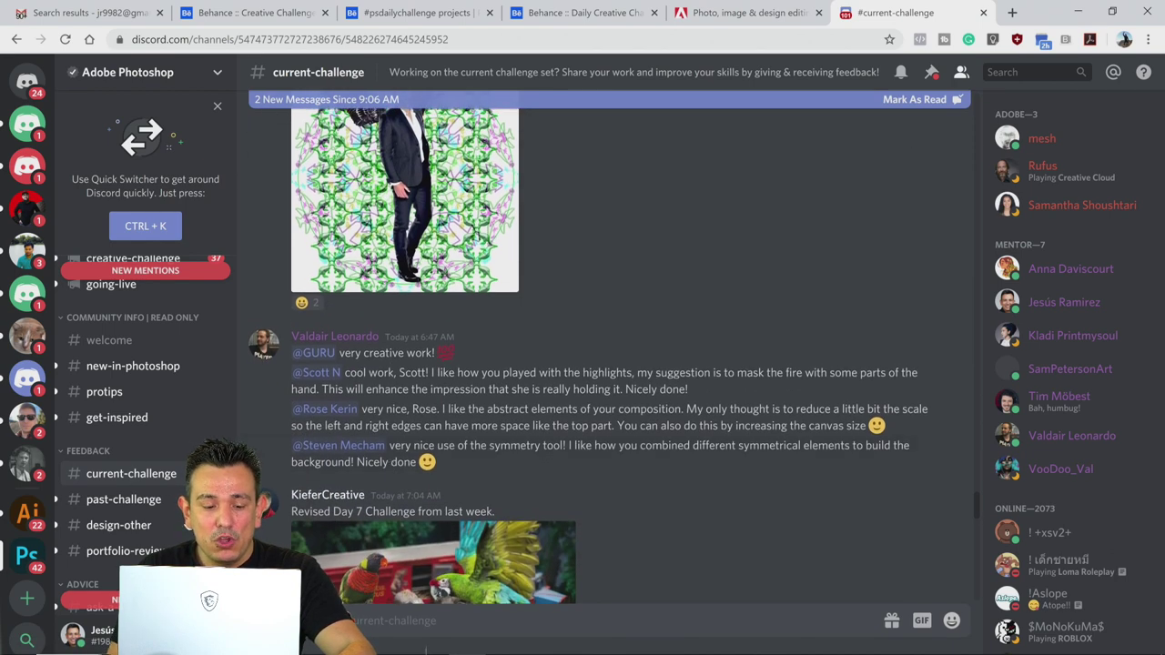
{"action": "left_click", "coordinate": [142, 504]}
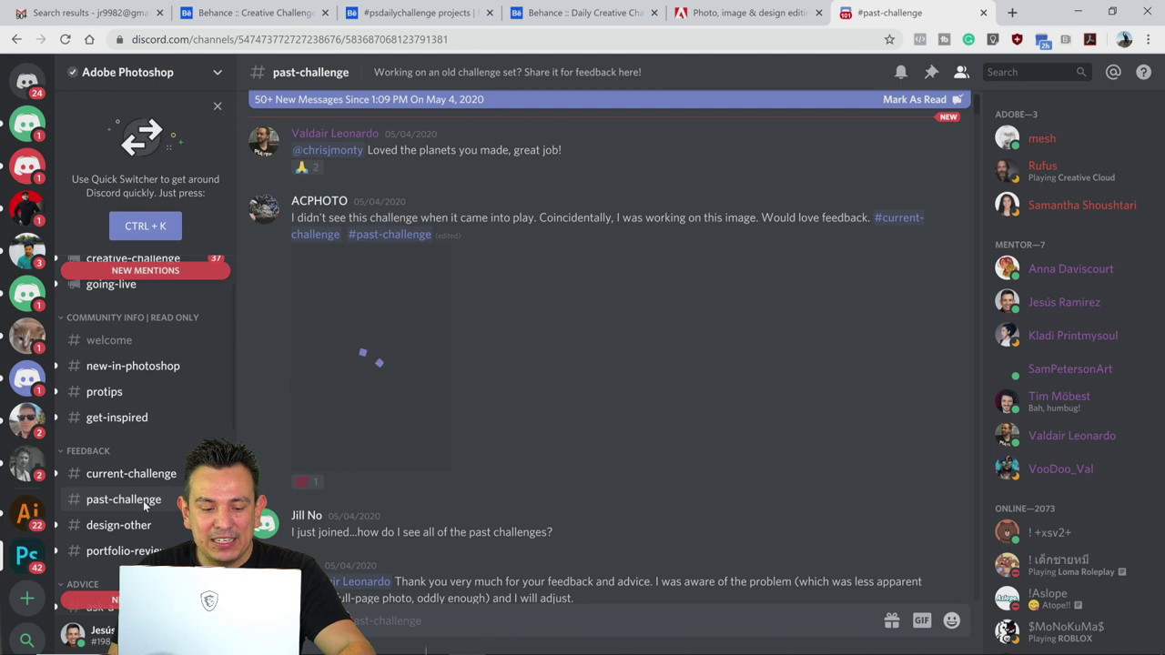
{"action": "scroll", "coordinate": [143, 515], "scroll_direction": "down", "scroll_amount": 1}
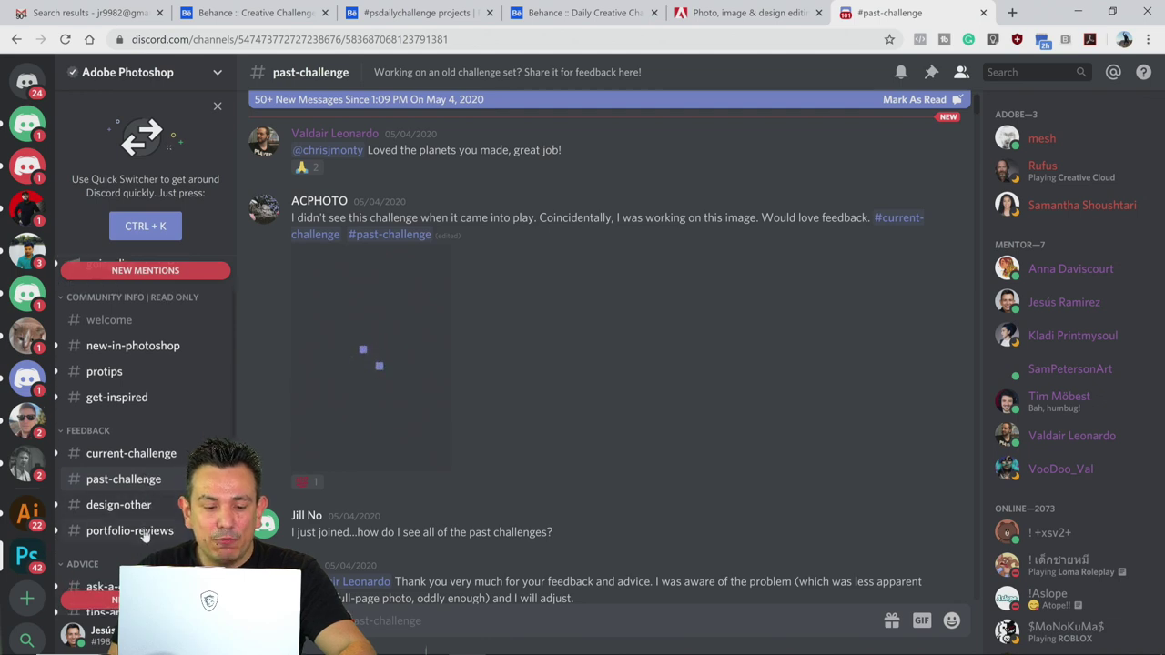
{"action": "left_click", "coordinate": [144, 531]}
{"action": "scroll", "coordinate": [144, 532], "scroll_direction": "down", "scroll_amount": 3}
{"action": "scroll", "coordinate": [143, 531], "scroll_direction": "down", "scroll_amount": 1}
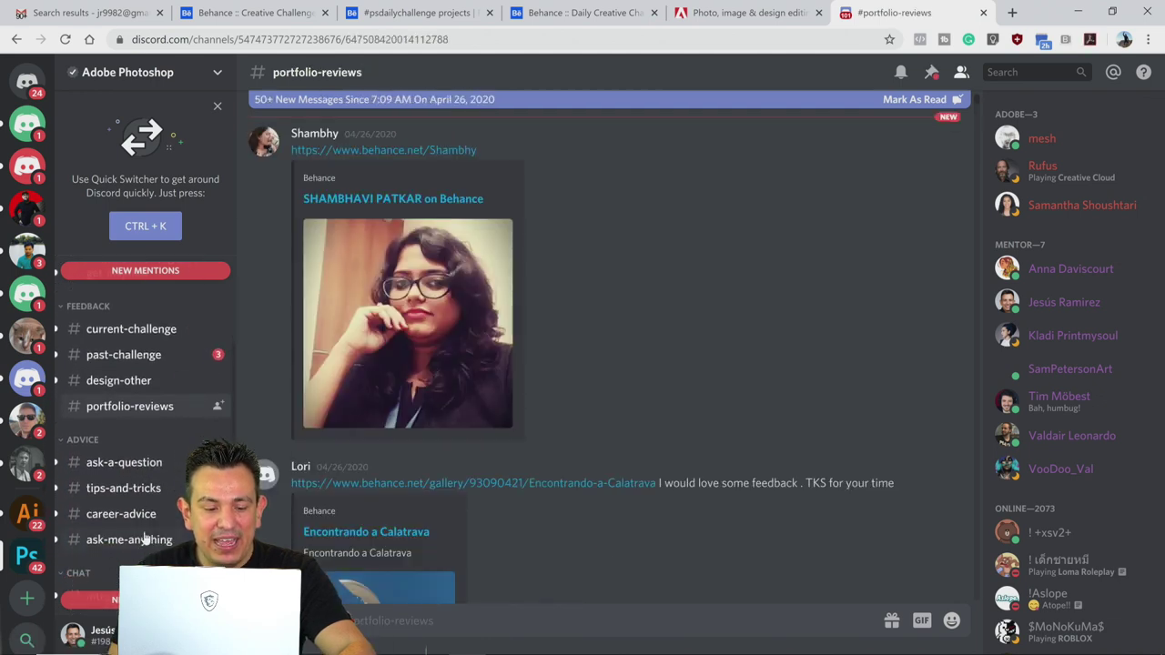
- Read the ask-a-question channel, then return to Behance's #psdailychallenge project results
{"action": "left_click", "coordinate": [137, 466]}
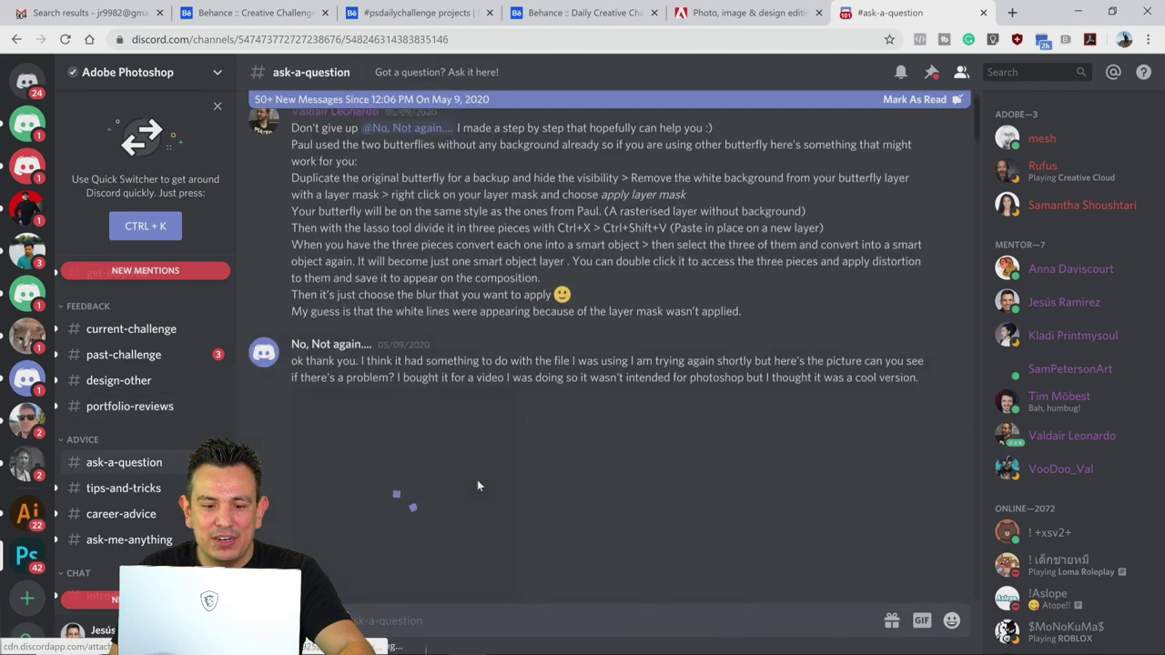
{"action": "scroll", "coordinate": [477, 487], "scroll_direction": "down", "scroll_amount": 5}
{"action": "scroll", "coordinate": [477, 485], "scroll_direction": "down", "scroll_amount": 8}
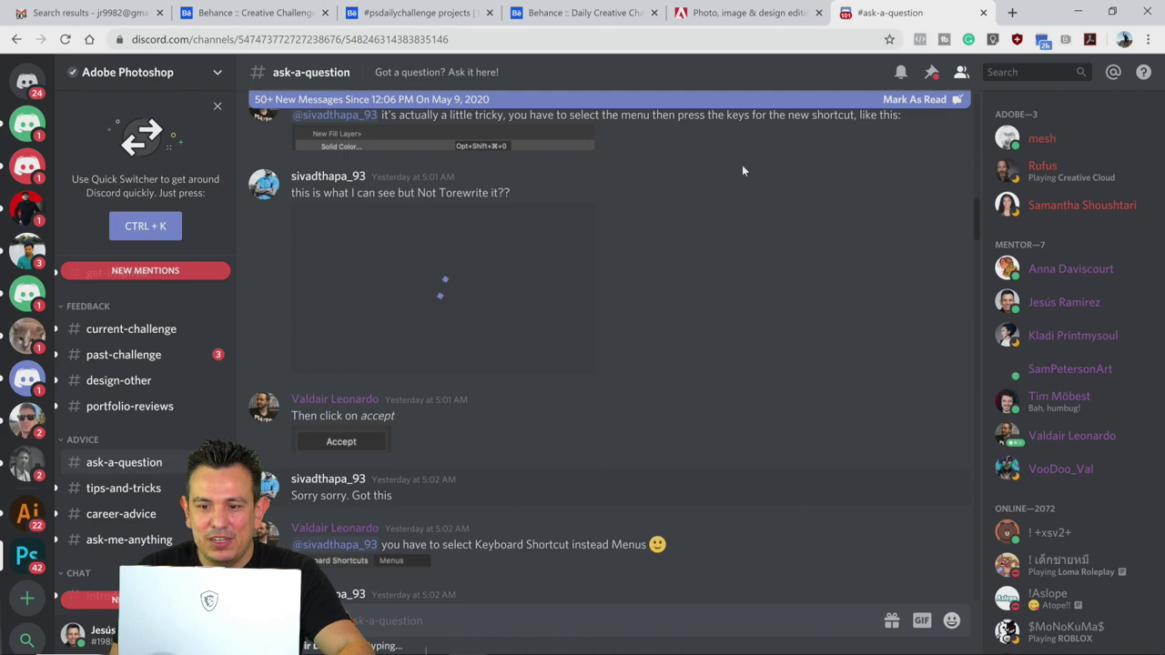
{"action": "left_click", "coordinate": [427, 13]}
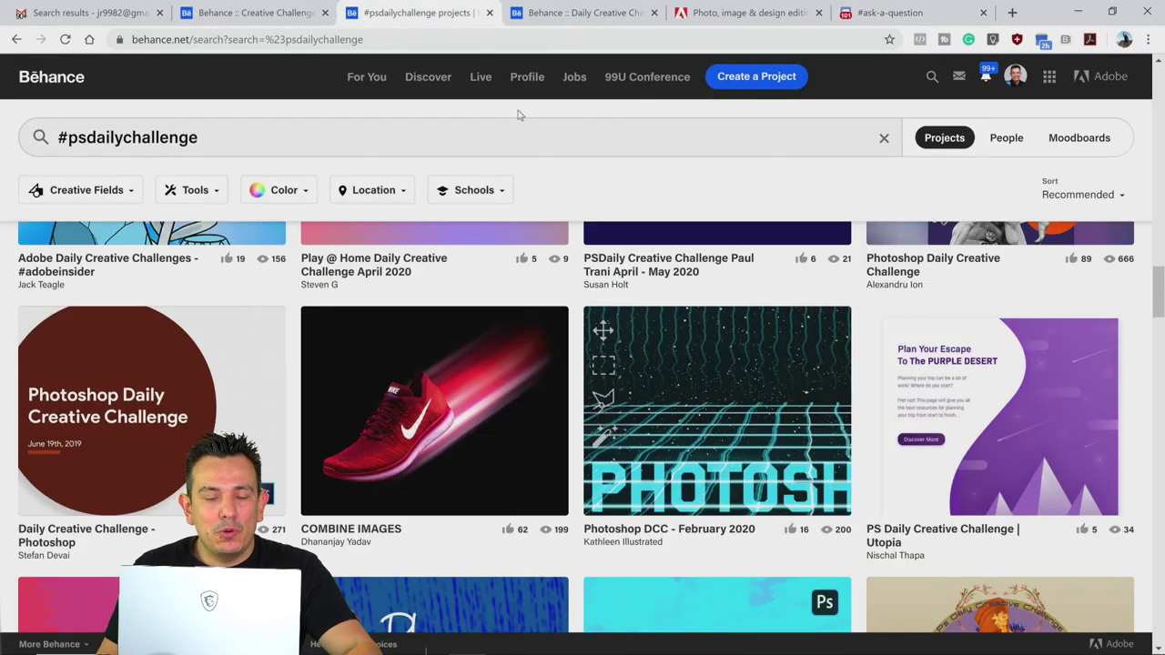
- Minimize Chrome to bring Photoshop with Gilded-Objects.jpg back to the front
{"action": "left_click", "coordinate": [1077, 12]}
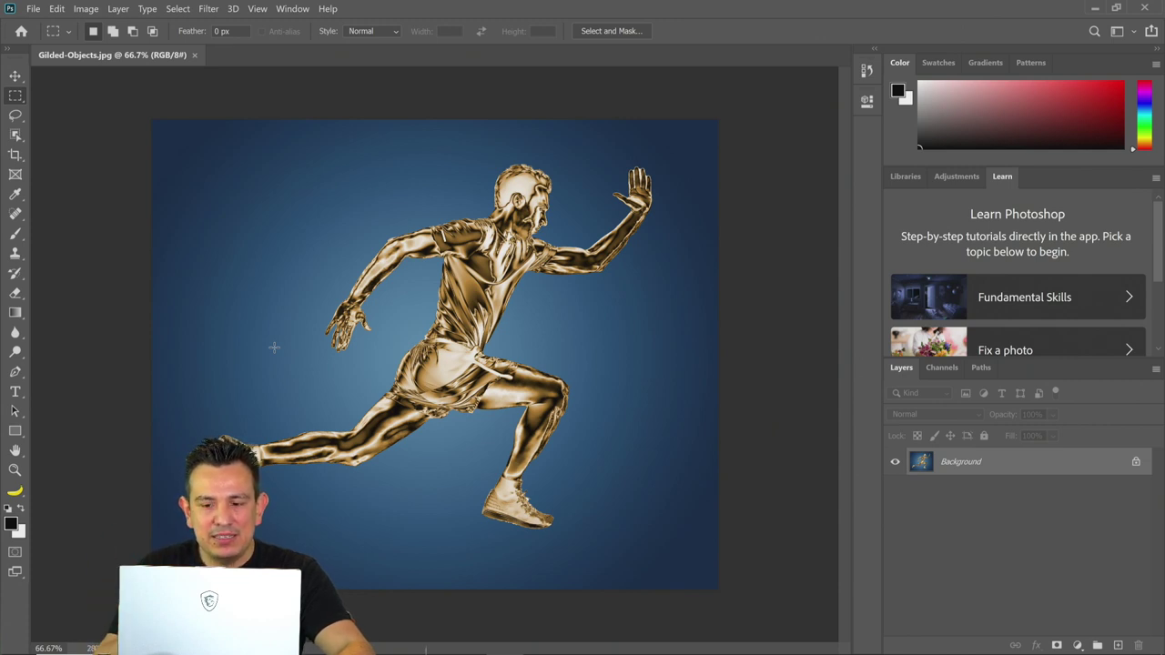
- Search the Tutorials library for 'runn' and open manrunnerjoggerrunningisolated.jpeg as a new document
{"action": "left_click", "coordinate": [905, 177]}
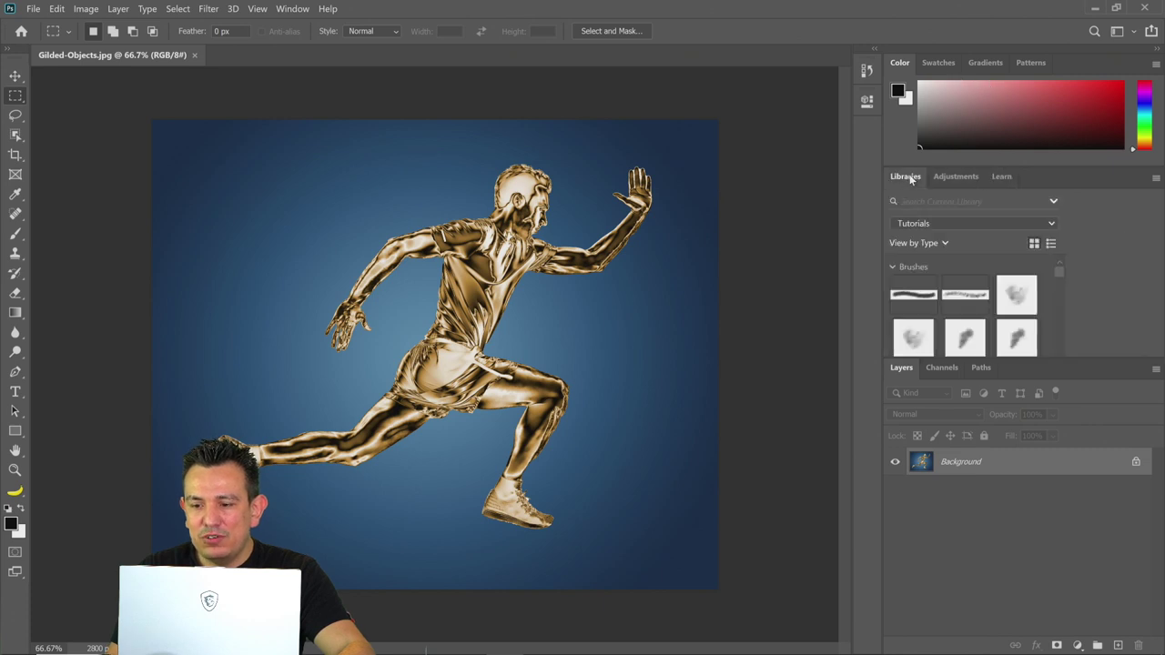
{"action": "left_click", "coordinate": [976, 204]}
{"action": "type", "text": "runn"}
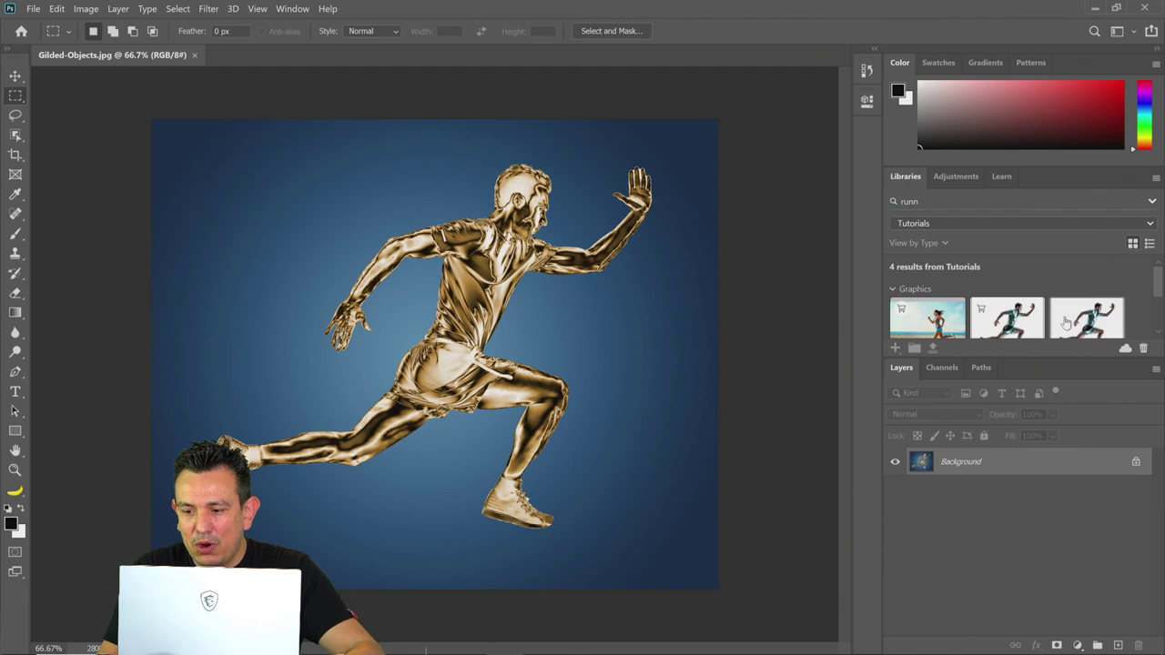
{"action": "double_click", "coordinate": [1066, 323]}
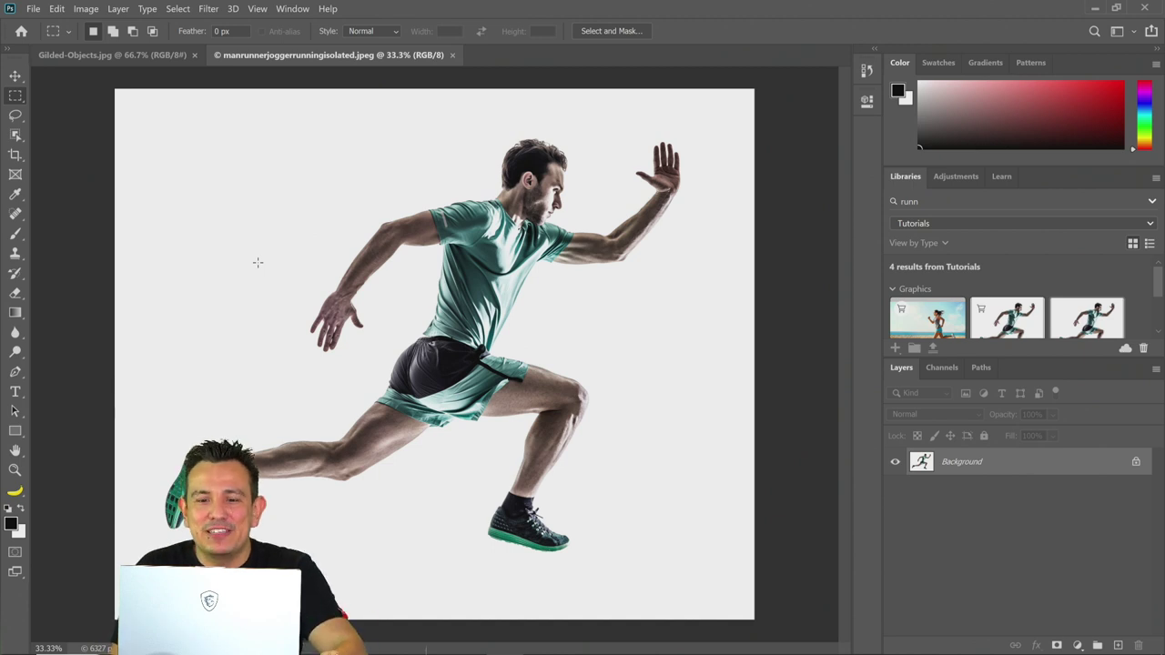
- Compare the Gilded-Objects.jpg and manrunnerjoggerrunningisolated.jpeg documents, finishing on Gilded-Objects.jpg
{"action": "left_click", "coordinate": [117, 56]}
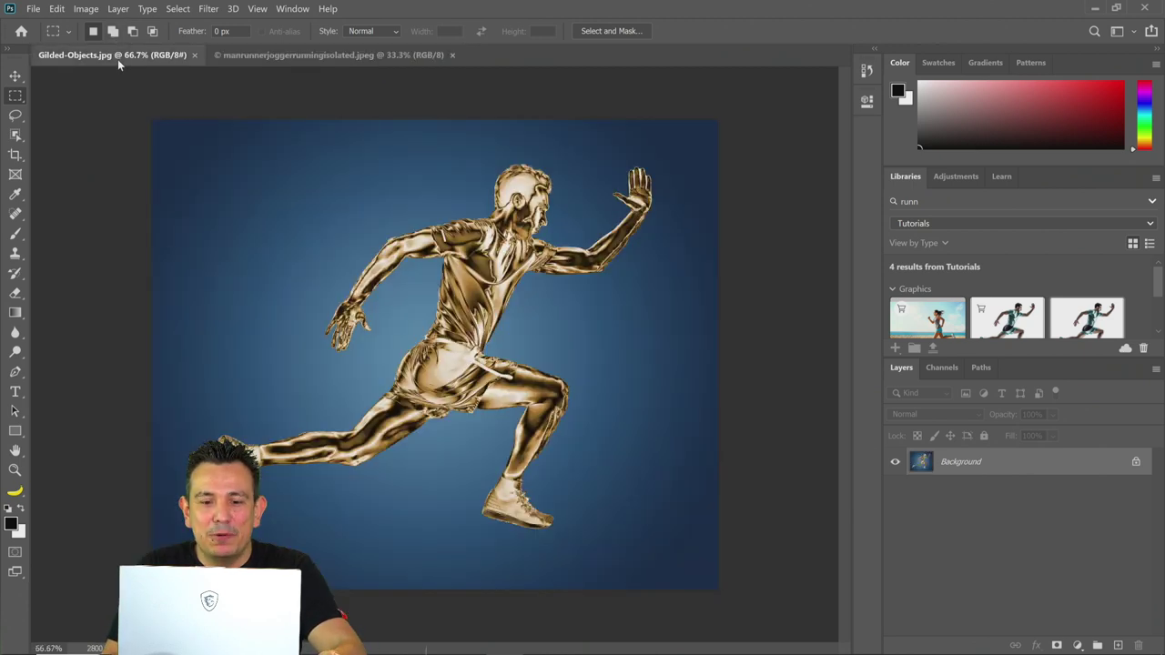
{"action": "left_click", "coordinate": [351, 56]}
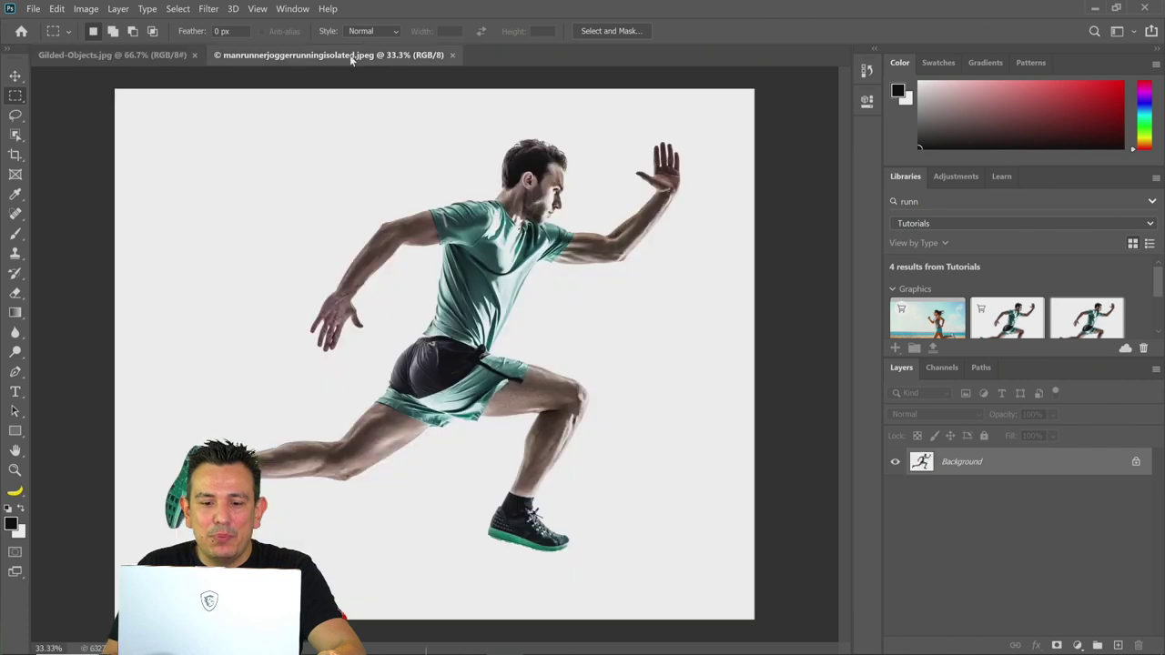
{"action": "left_click", "coordinate": [172, 58]}
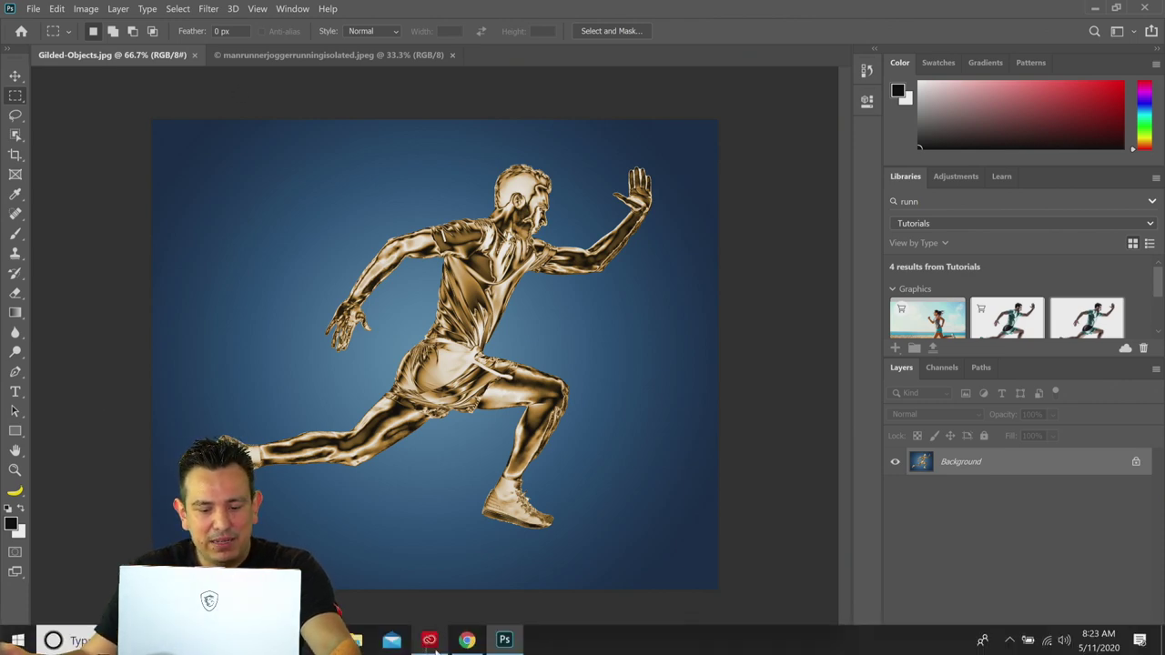
- Return to Chrome and go to Behance's Photoshop Creative Challenges gallery
{"action": "left_click", "coordinate": [466, 640]}
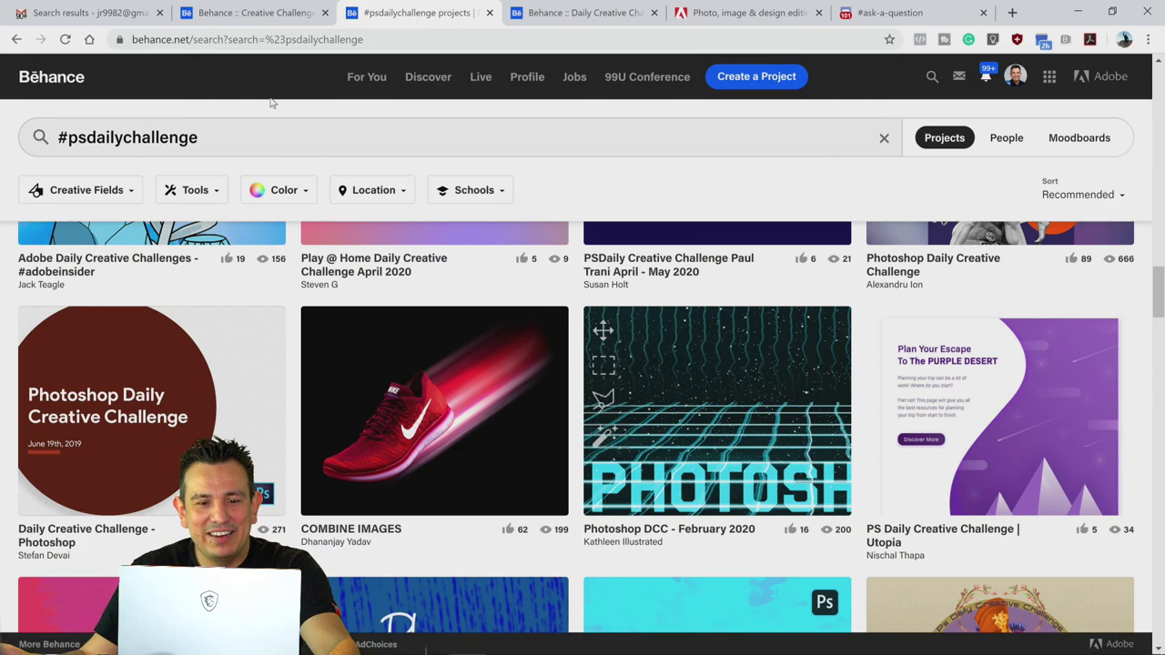
{"action": "scroll", "coordinate": [335, 173], "scroll_direction": "up", "scroll_amount": 5}
{"action": "scroll", "coordinate": [332, 255], "scroll_direction": "up", "scroll_amount": 15}
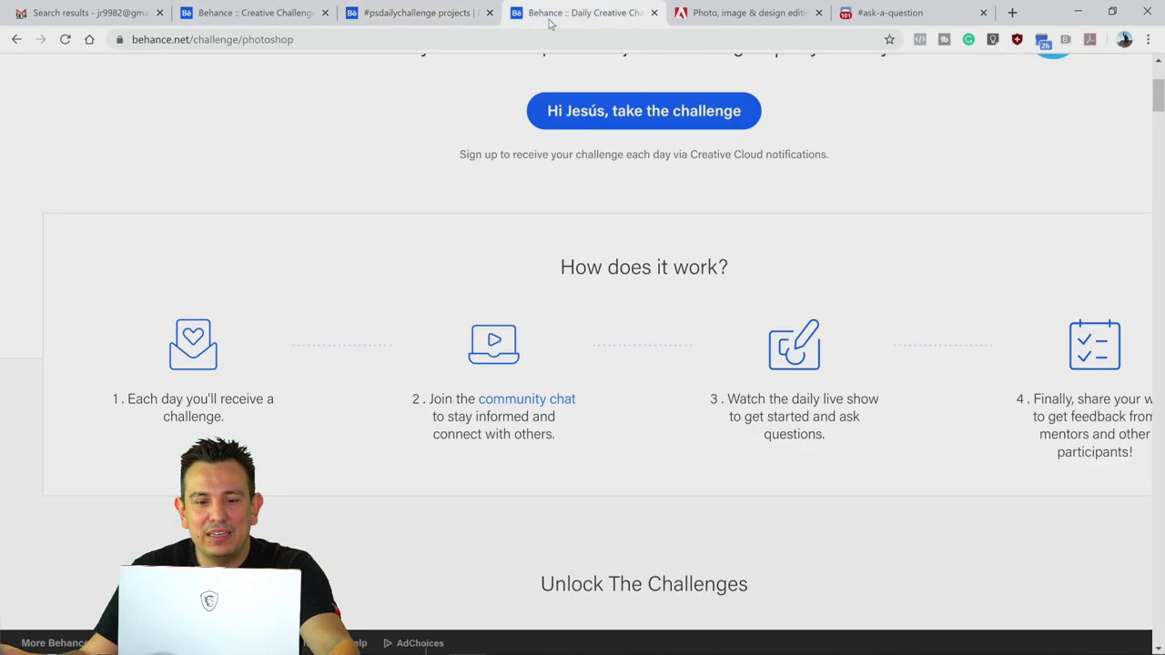
{"action": "left_click", "coordinate": [551, 16]}
{"action": "left_click", "coordinate": [275, 11]}
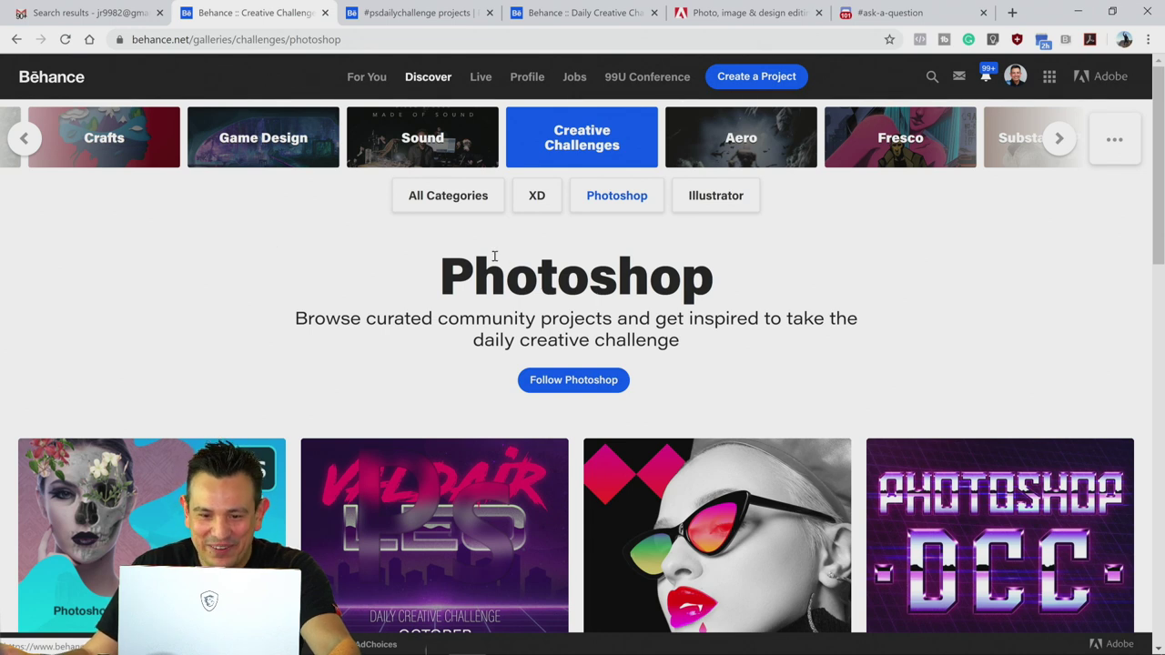
- Remove 'photoshop' from the gallery URL to load the all-categories Creative Challenges listing
{"action": "left_click", "coordinate": [313, 39]}
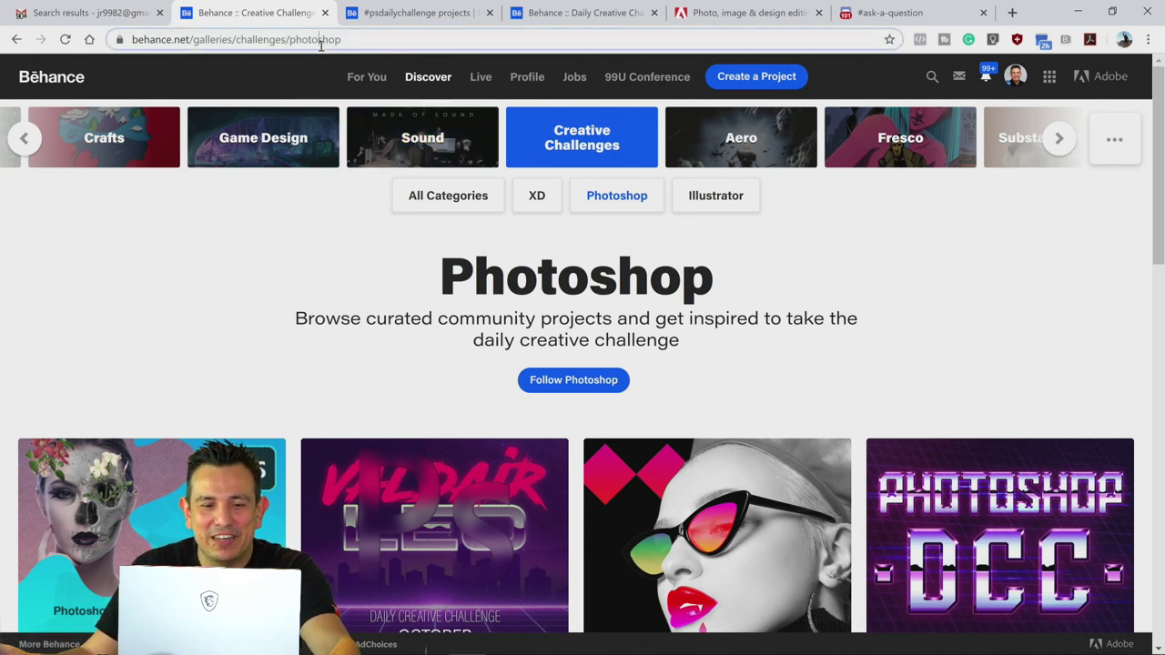
{"action": "double_click", "coordinate": [377, 39]}
{"action": "key", "text": "BackSpace"}
{"action": "key", "text": "Return"}
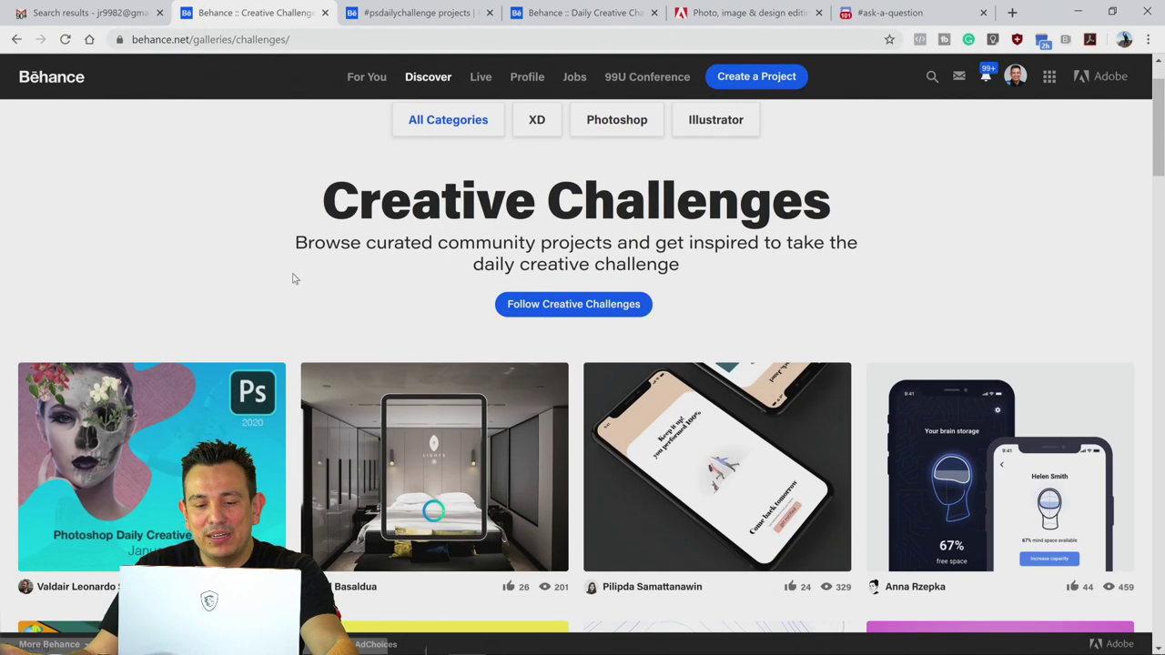
{"action": "scroll", "coordinate": [289, 333], "scroll_direction": "down", "scroll_amount": 5}
{"action": "scroll", "coordinate": [288, 337], "scroll_direction": "up", "scroll_amount": 5}
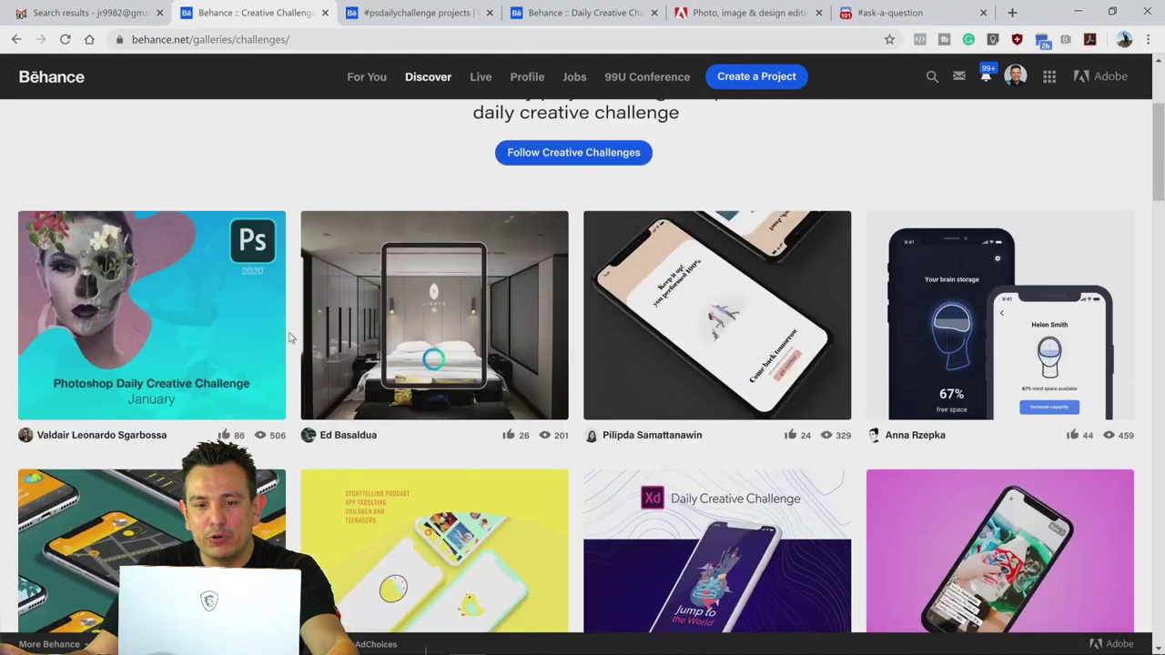